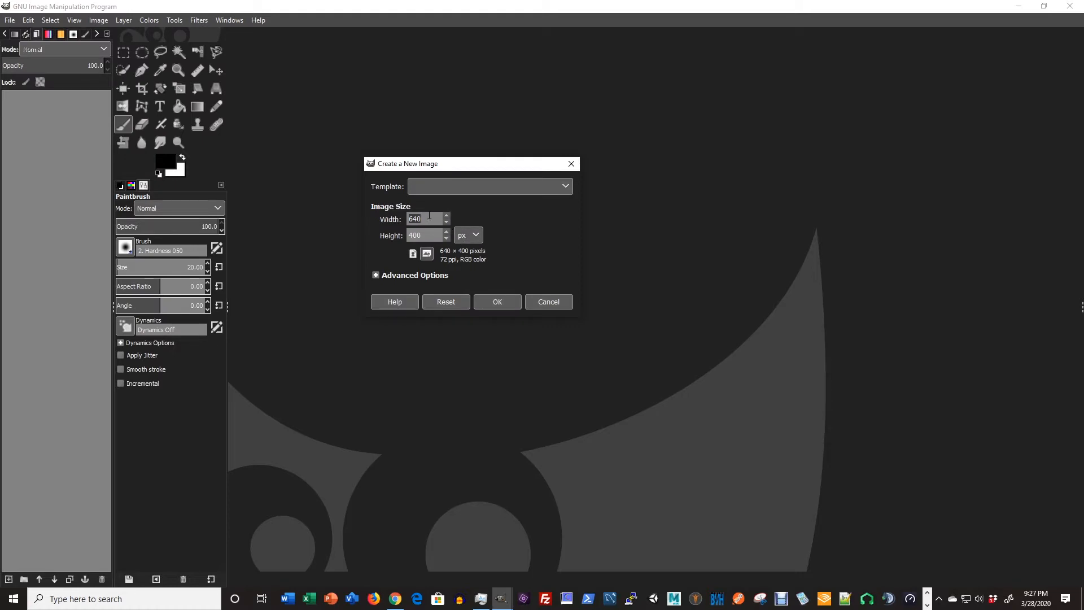
Create a new 32 × 32 px RGB image filled with transparency
{"action": "left_click", "coordinate": [429, 217]}
{"action": "key", "text": "ctrl+a"}
{"action": "type", "text": "32"}
{"action": "key", "text": "Tab"}
{"action": "left_click", "coordinate": [376, 276]}
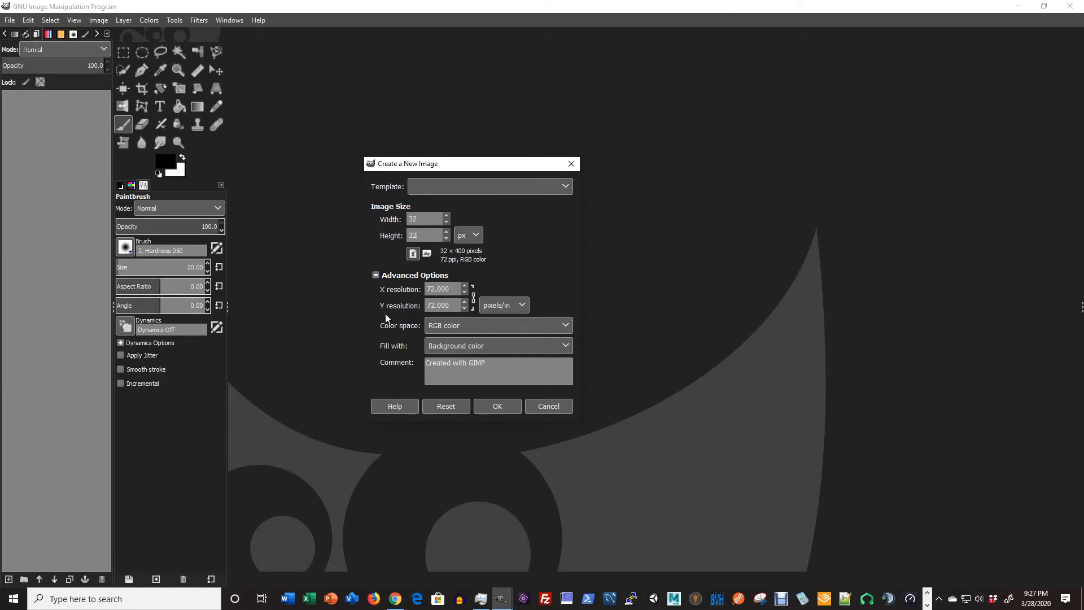
{"action": "left_click", "coordinate": [469, 344]}
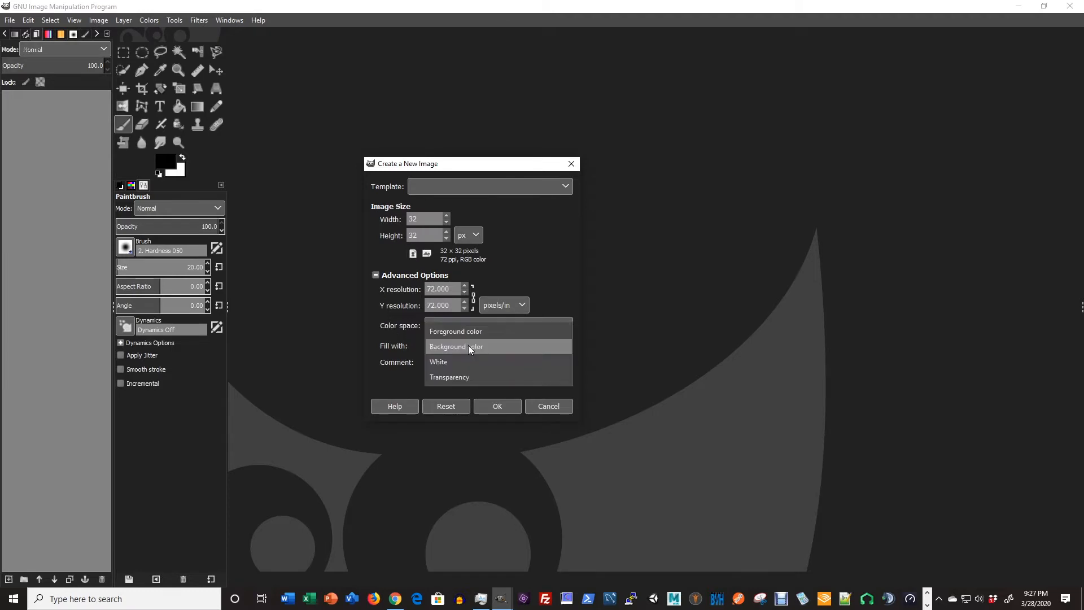
{"action": "left_click", "coordinate": [455, 376]}
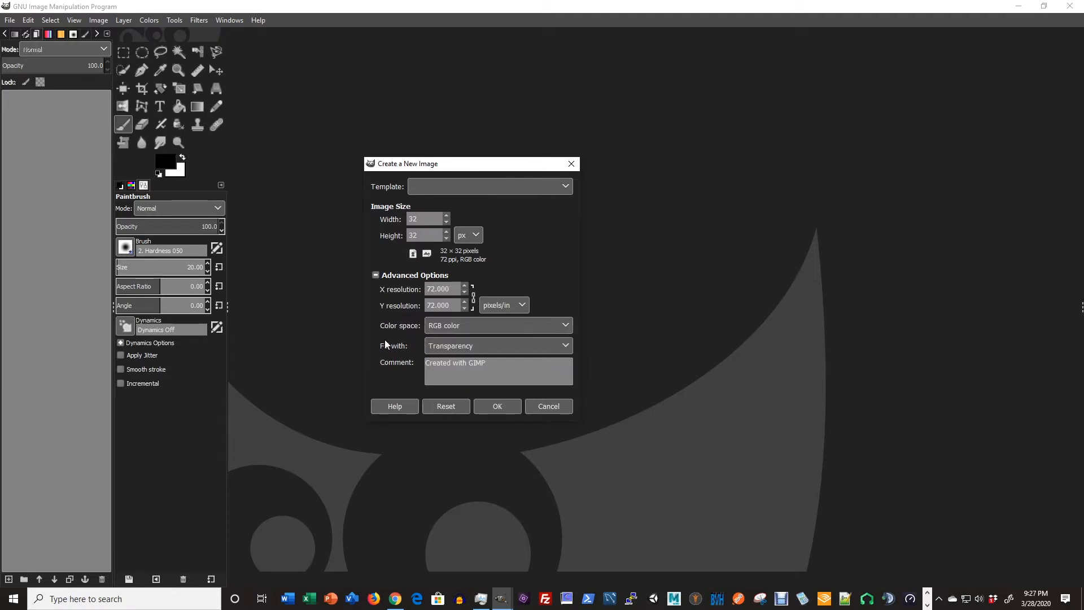
{"action": "left_click", "coordinate": [496, 406]}
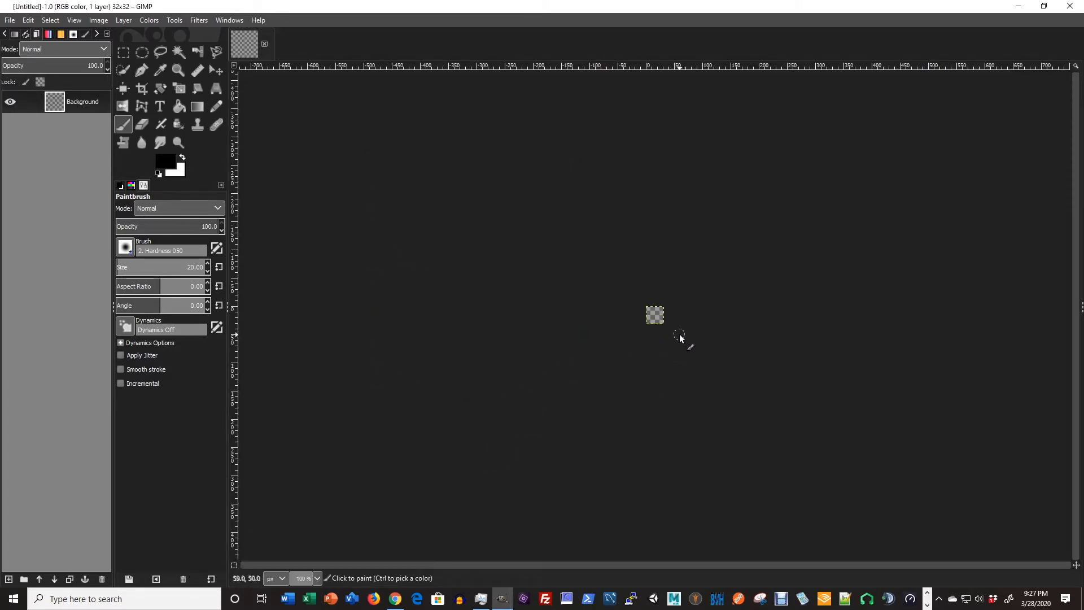
Place a vertical and a horizontal guide through the canvas centre, both at 16 px
{"action": "scroll", "coordinate": [679, 338], "scroll_direction": "up", "scroll_amount": 8, "text": "ctrl"}
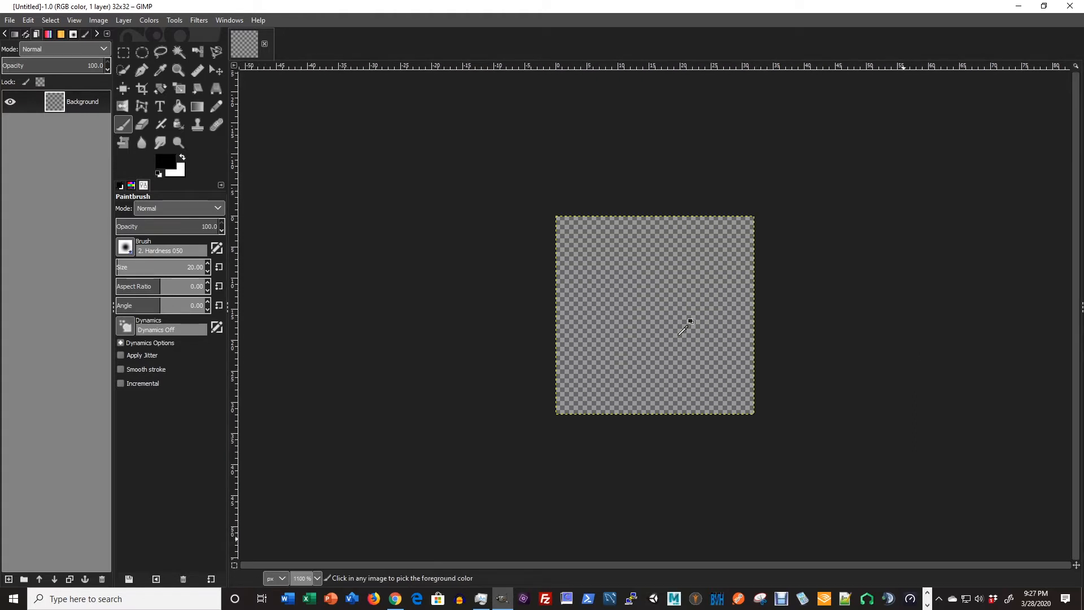
{"action": "scroll", "coordinate": [677, 336], "scroll_direction": "up", "scroll_amount": 1, "text": "ctrl"}
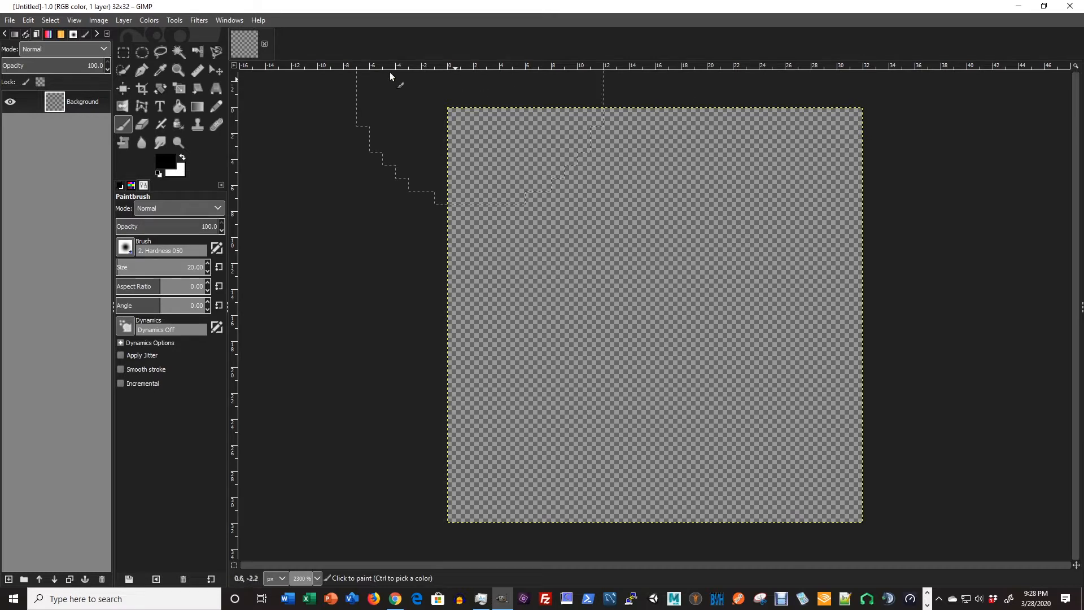
{"action": "left_click", "coordinate": [234, 65]}
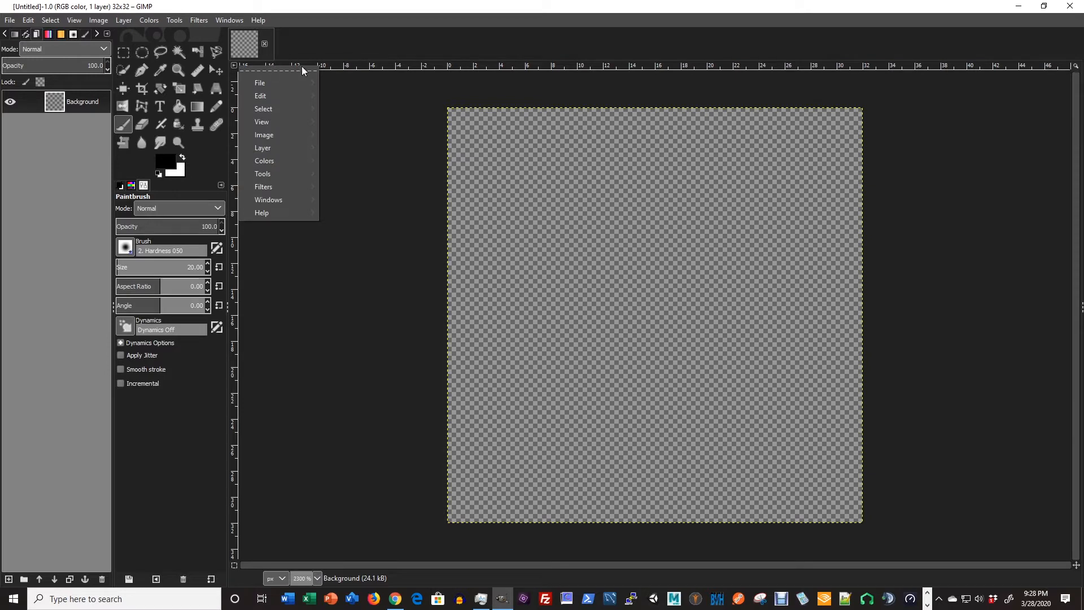
{"action": "left_click", "coordinate": [374, 64]}
{"action": "left_click_drag", "start_coordinate": [234, 102], "coordinate": [654, 143]}
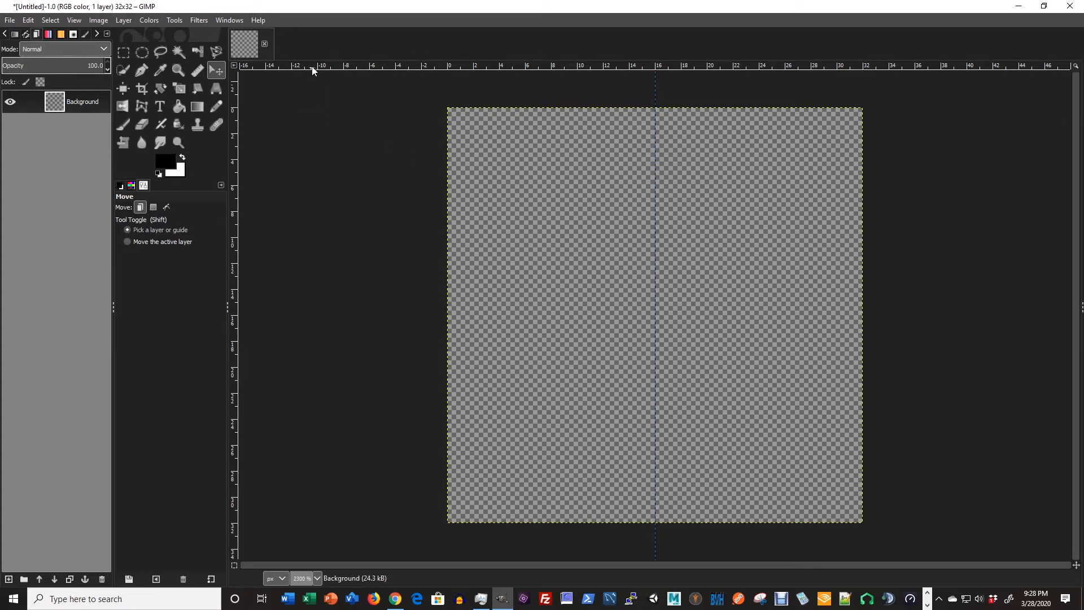
{"action": "left_click_drag", "start_coordinate": [311, 67], "coordinate": [300, 317]}
Set the foreground color to white (ffffff)
{"action": "left_click", "coordinate": [172, 167]}
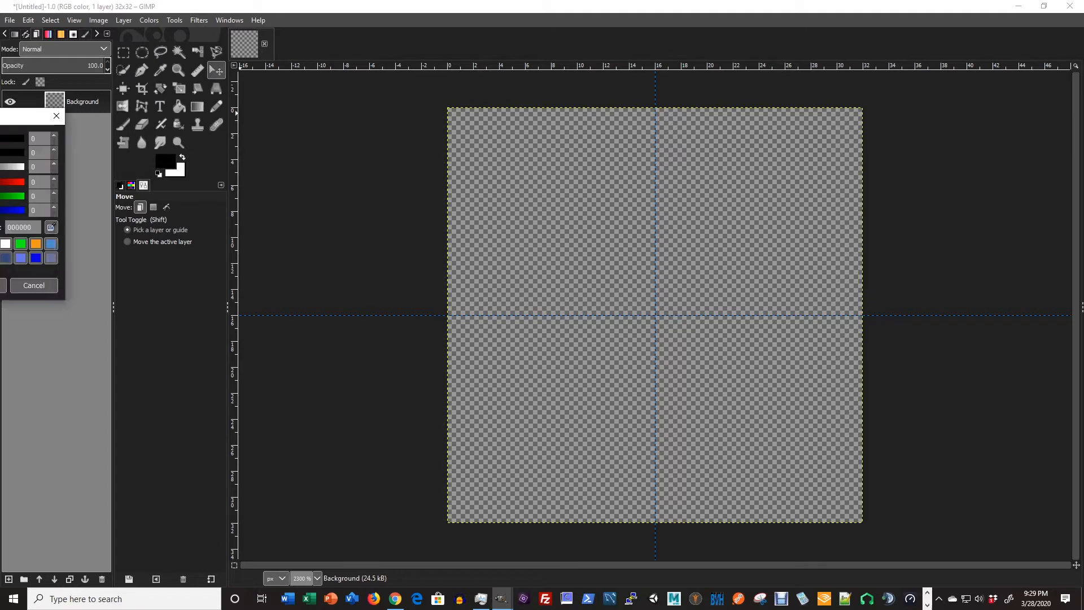
{"action": "left_click_drag", "start_coordinate": [242, 87], "coordinate": [215, 59]}
{"action": "left_click_drag", "start_coordinate": [167, 175], "coordinate": [194, 187]}
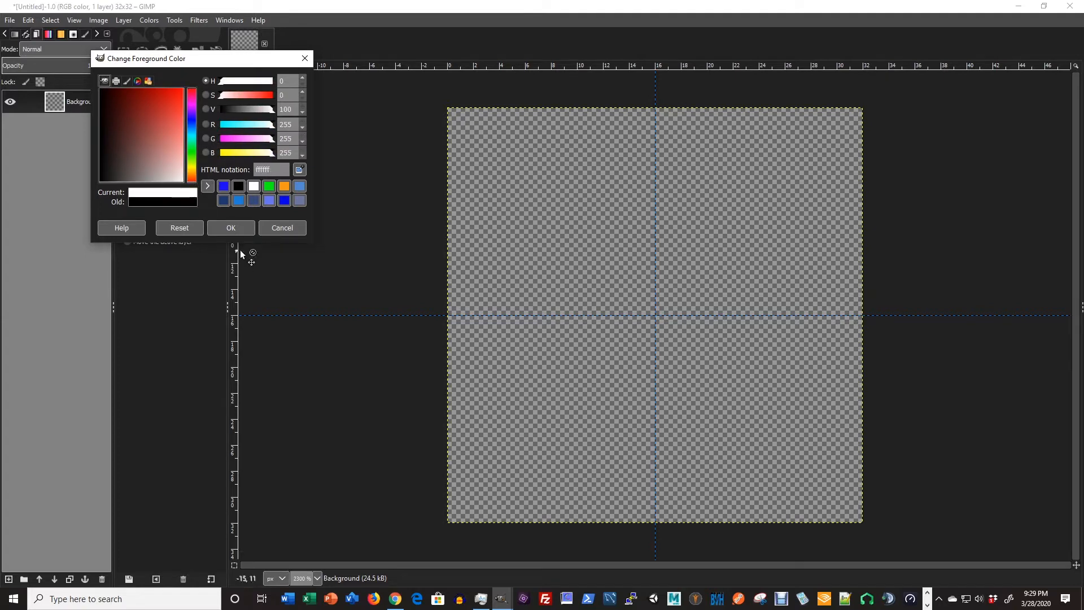
{"action": "left_click", "coordinate": [230, 228]}
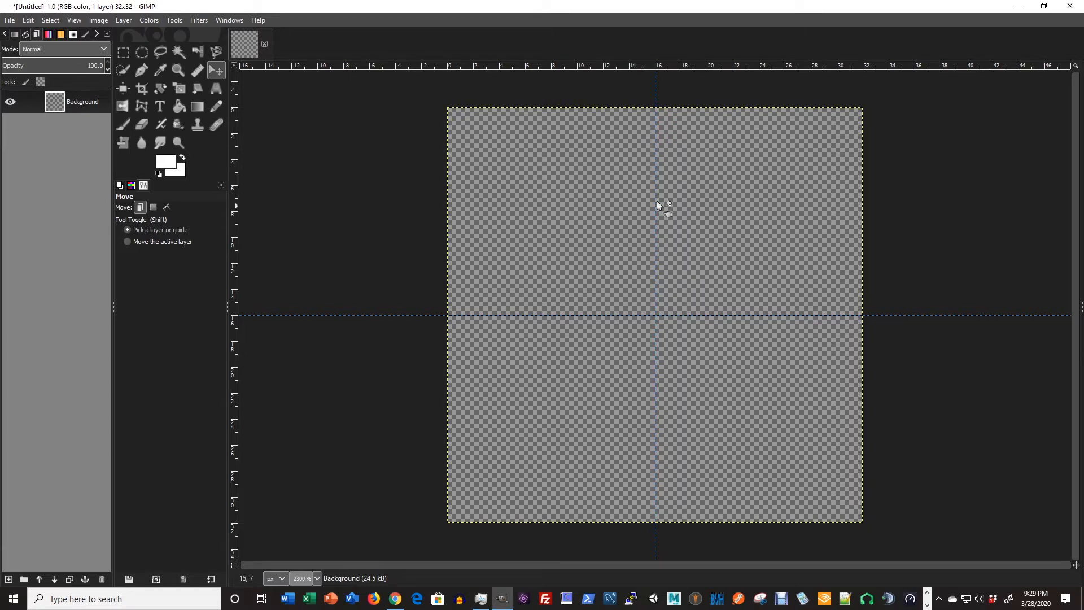
Add horizontal guides at 8 px and 24 px, above and below the centre guide
{"action": "left_click_drag", "start_coordinate": [287, 66], "coordinate": [253, 211]}
{"action": "left_click_drag", "start_coordinate": [274, 214], "coordinate": [268, 421]}
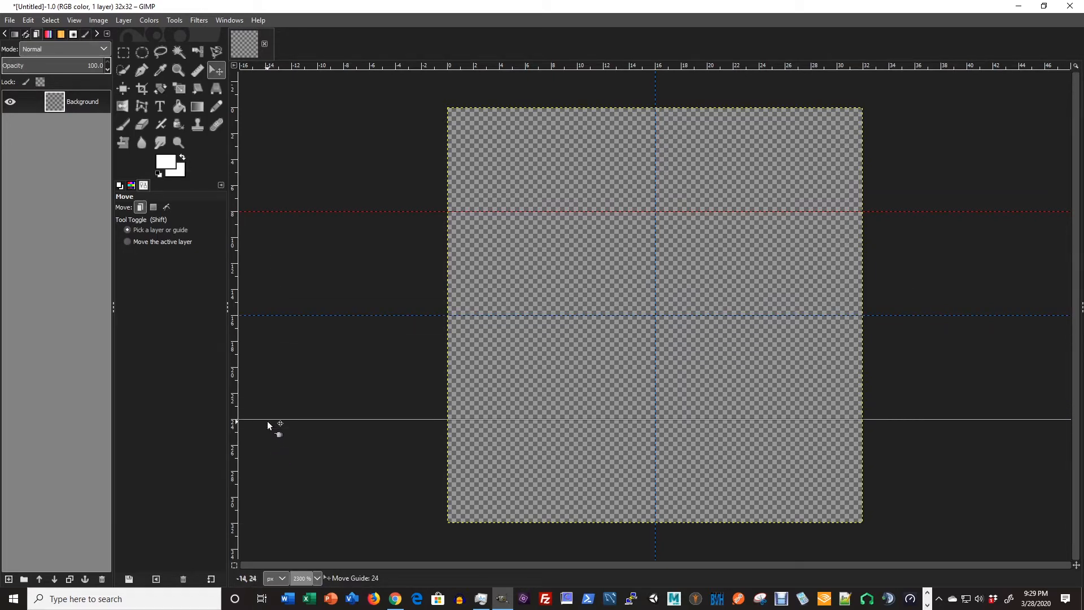
{"action": "left_click_drag", "start_coordinate": [266, 421], "coordinate": [266, 421]}
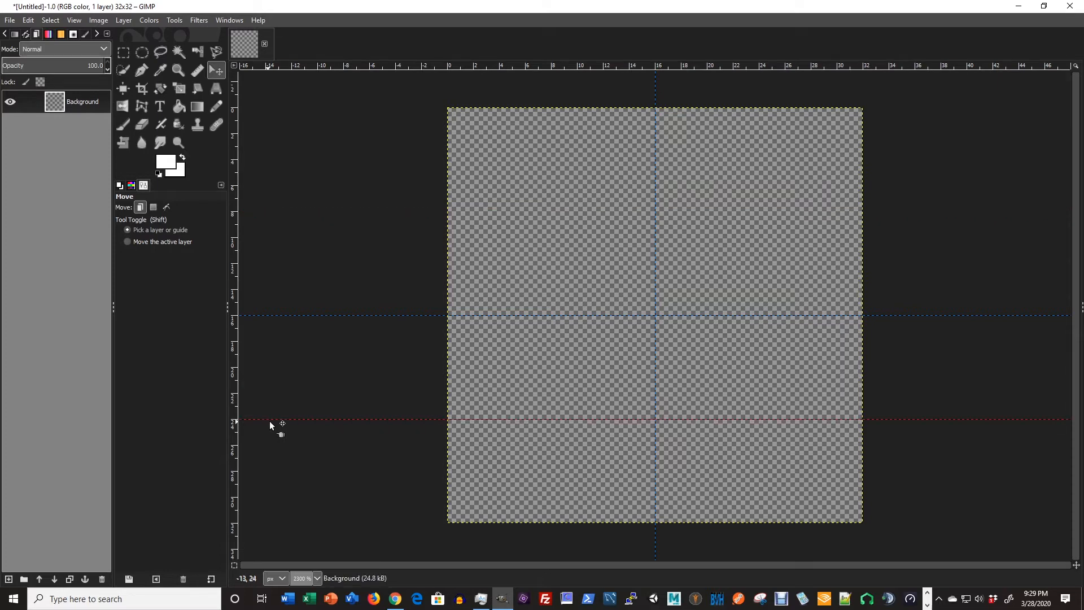
{"action": "left_click_drag", "start_coordinate": [270, 68], "coordinate": [259, 212]}
Add vertical guides at 14 px and 18 px, and move the outer horizontal guides to 14 px and 18 px
{"action": "left_click_drag", "start_coordinate": [231, 103], "coordinate": [759, 117]}
{"action": "left_click_drag", "start_coordinate": [236, 151], "coordinate": [551, 150]}
{"action": "left_click_drag", "start_coordinate": [551, 84], "coordinate": [604, 83]}
{"action": "left_click_drag", "start_coordinate": [758, 89], "coordinate": [627, 89]}
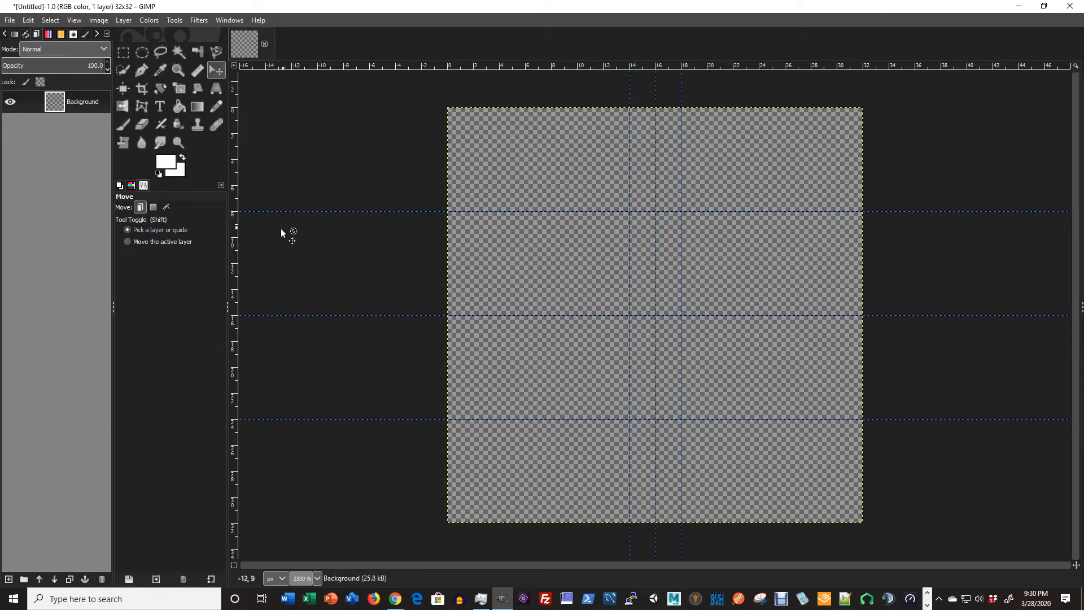
{"action": "left_click_drag", "start_coordinate": [274, 213], "coordinate": [263, 290]}
{"action": "left_click_drag", "start_coordinate": [268, 422], "coordinate": [271, 341]}
Add further vertical and horizontal guides at 12 px and 20 px around the canvas centre
{"action": "left_click_drag", "start_coordinate": [233, 219], "coordinate": [583, 215]}
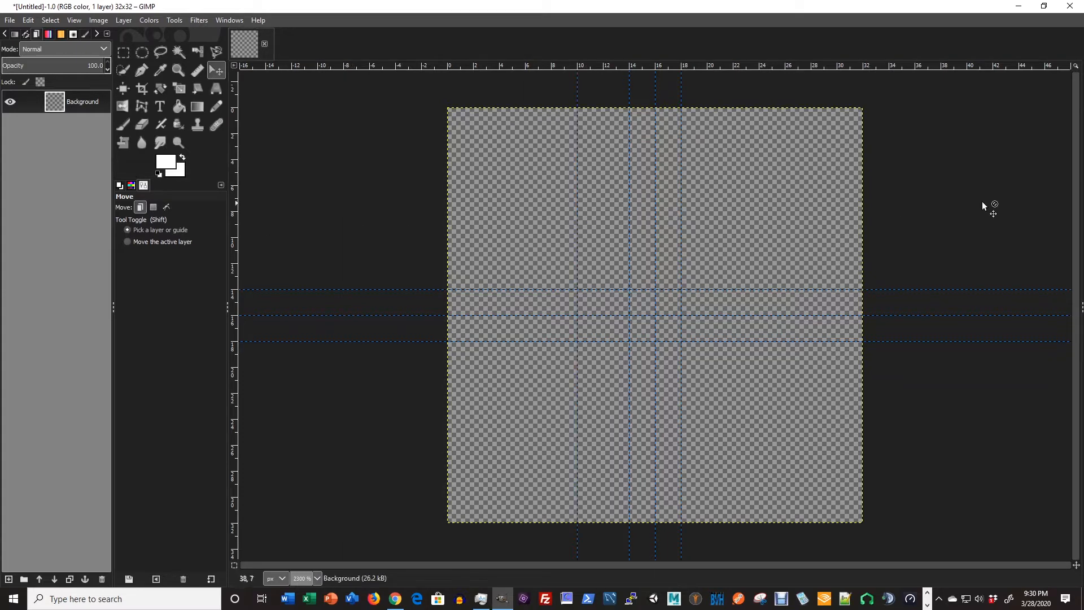
{"action": "left_click_drag", "start_coordinate": [232, 158], "coordinate": [737, 179]}
{"action": "left_click_drag", "start_coordinate": [733, 93], "coordinate": [709, 99]}
{"action": "left_click_drag", "start_coordinate": [579, 97], "coordinate": [598, 95]}
{"action": "left_click_drag", "start_coordinate": [341, 65], "coordinate": [320, 368]}
{"action": "left_click_drag", "start_coordinate": [327, 65], "coordinate": [315, 263]}
Pick pure white again as the foreground color
{"action": "left_click", "coordinate": [166, 163]}
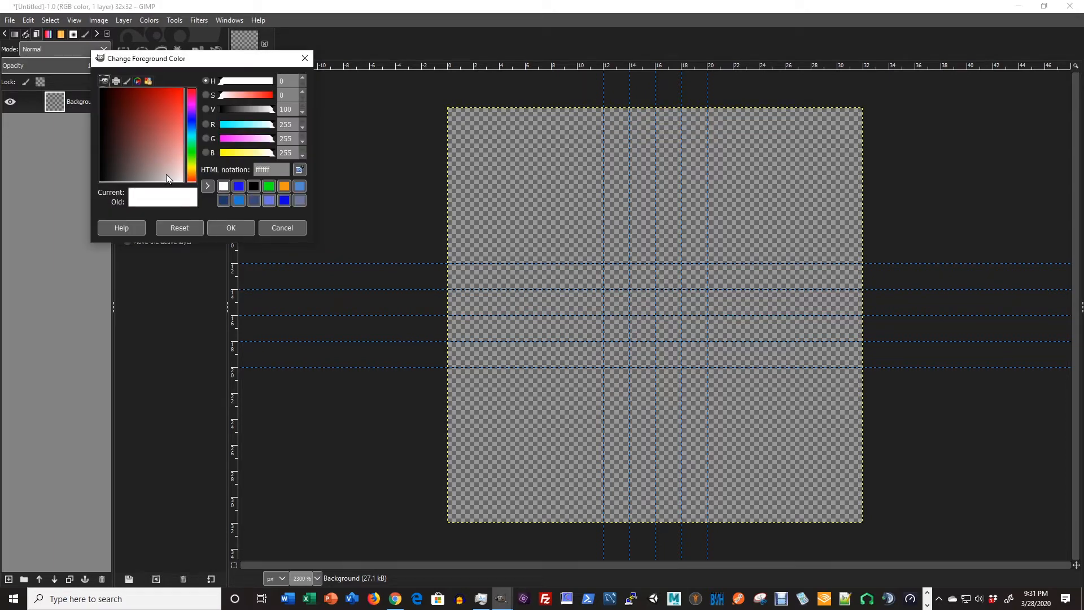
{"action": "mouse_move", "coordinate": [162, 170]}
{"action": "left_mouse_down"}
{"action": "mouse_move", "coordinate": [100, 90]}
{"action": "mouse_move", "coordinate": [185, 183]}
{"action": "left_mouse_up"}
{"action": "left_click", "coordinate": [229, 228]}
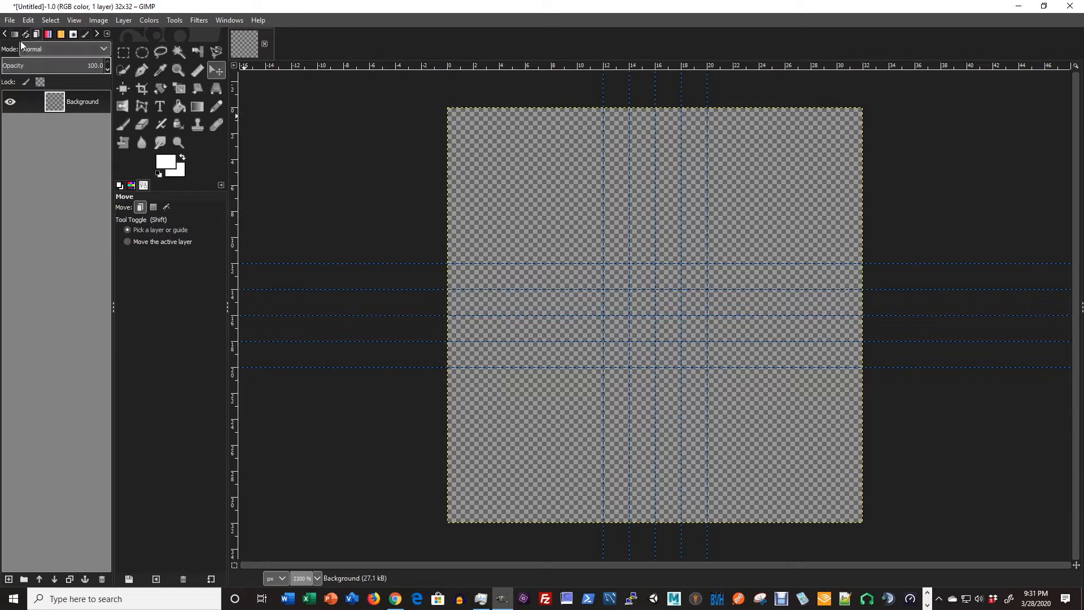
Select a 12 × 4 px rectangle at position 0, 14 for the crosshair's left arm and bucket-fill it with white
{"action": "left_click", "coordinate": [48, 21]}
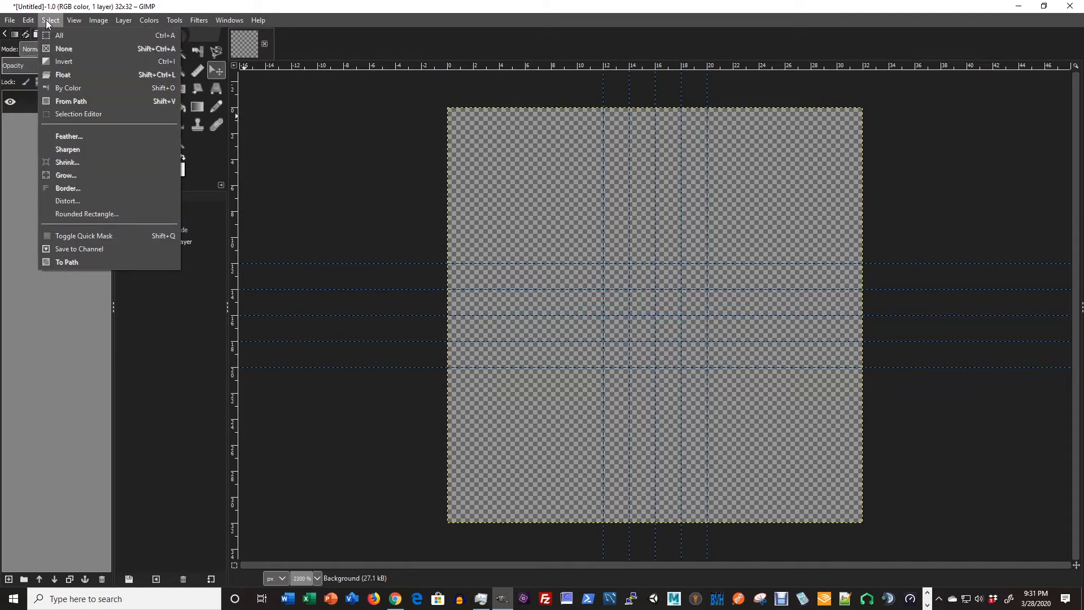
{"action": "left_click", "coordinate": [49, 23]}
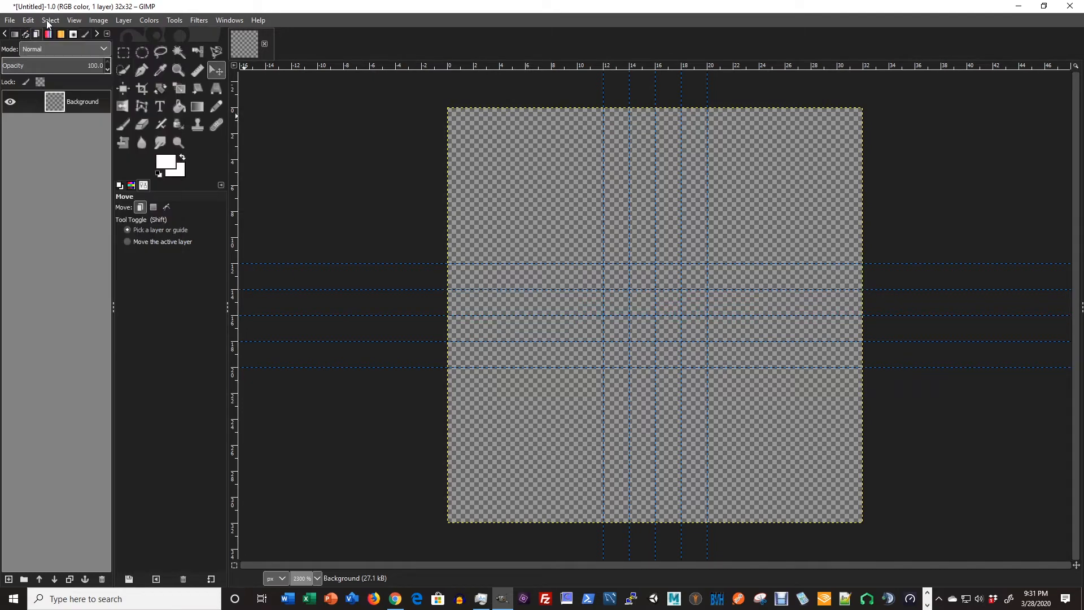
{"action": "left_click", "coordinate": [123, 52]}
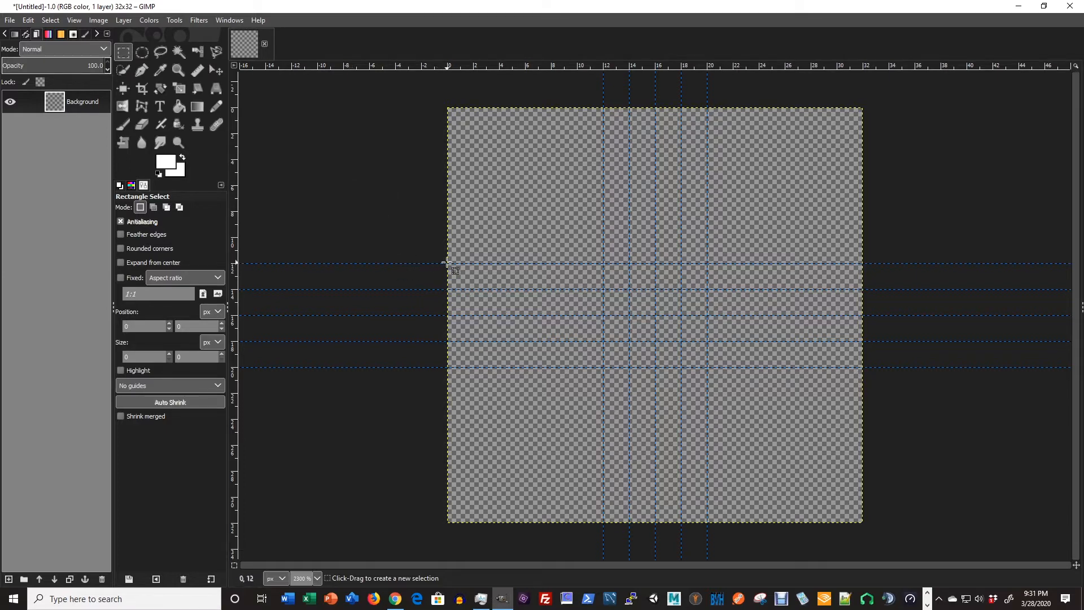
{"action": "left_click_drag", "start_coordinate": [447, 263], "coordinate": [446, 262]}
{"action": "left_click", "coordinate": [447, 289]}
{"action": "left_click_drag", "start_coordinate": [446, 289], "coordinate": [600, 337]}
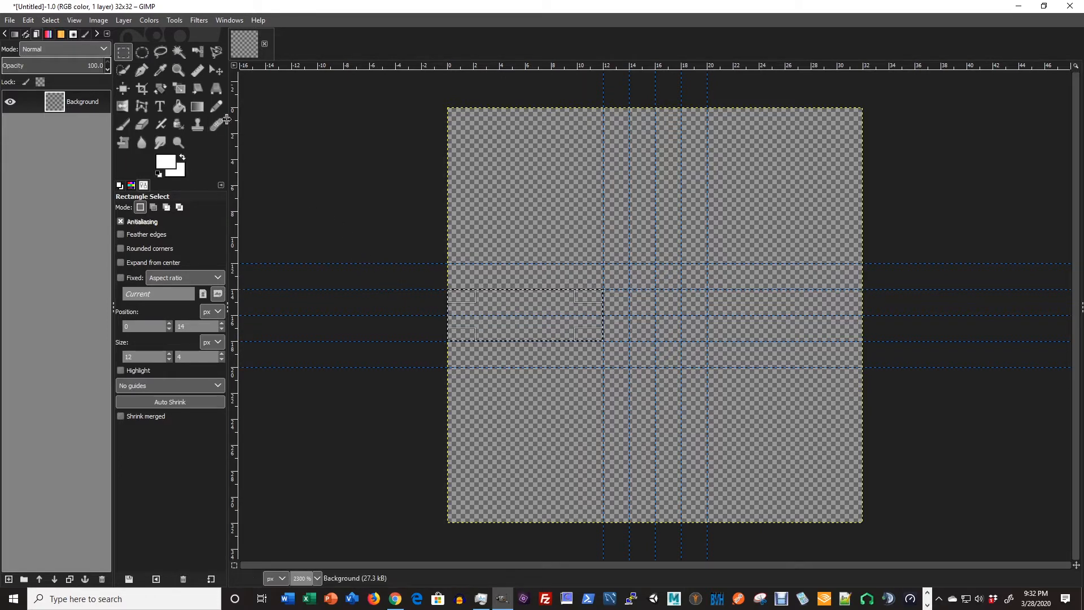
{"action": "left_click", "coordinate": [179, 108]}
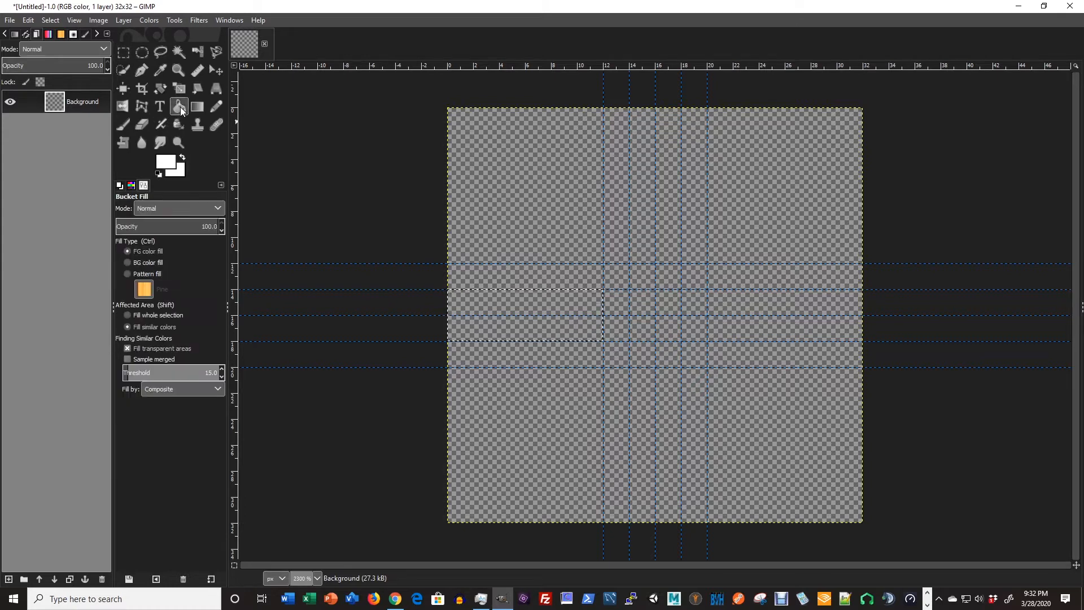
{"action": "left_click", "coordinate": [527, 314]}
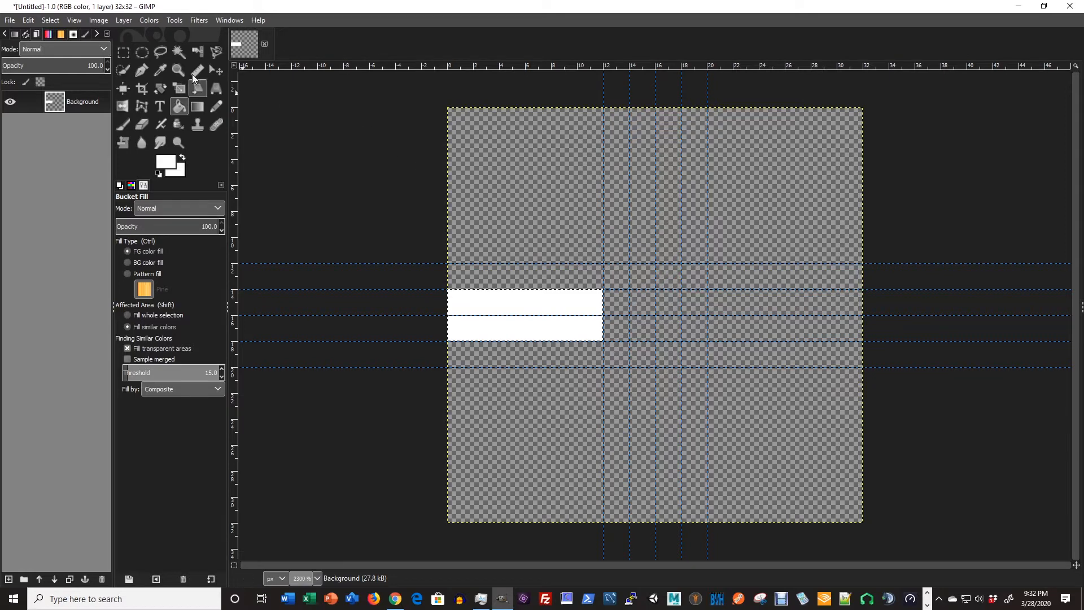
Select a 4 × 12 px rectangle at position 14, 0 for the crosshair's upper arm and bucket-fill it with white
{"action": "left_click", "coordinate": [127, 56]}
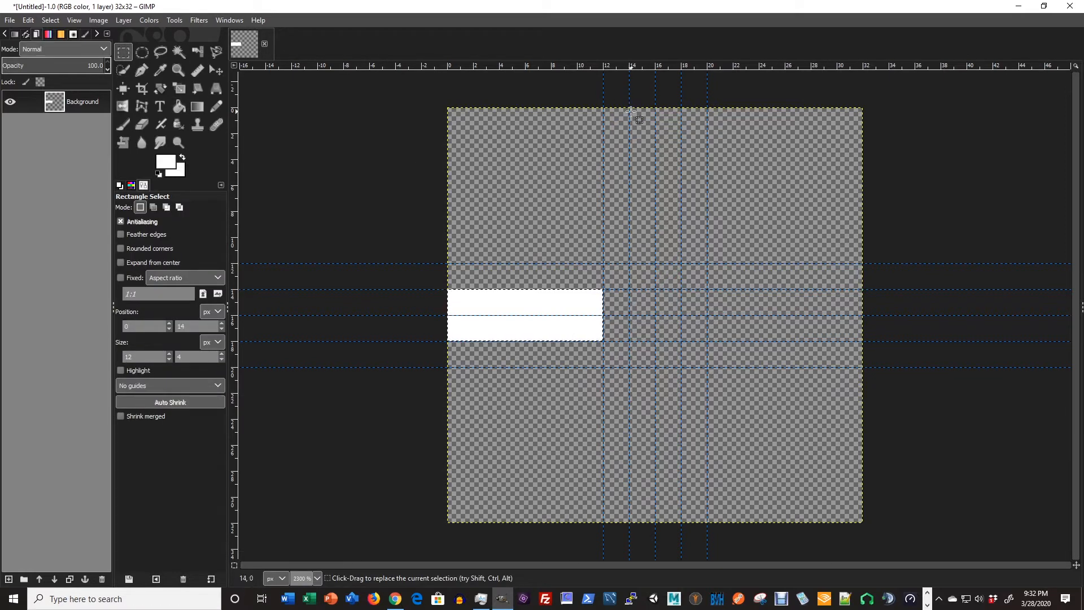
{"action": "left_click_drag", "start_coordinate": [629, 108], "coordinate": [677, 261]}
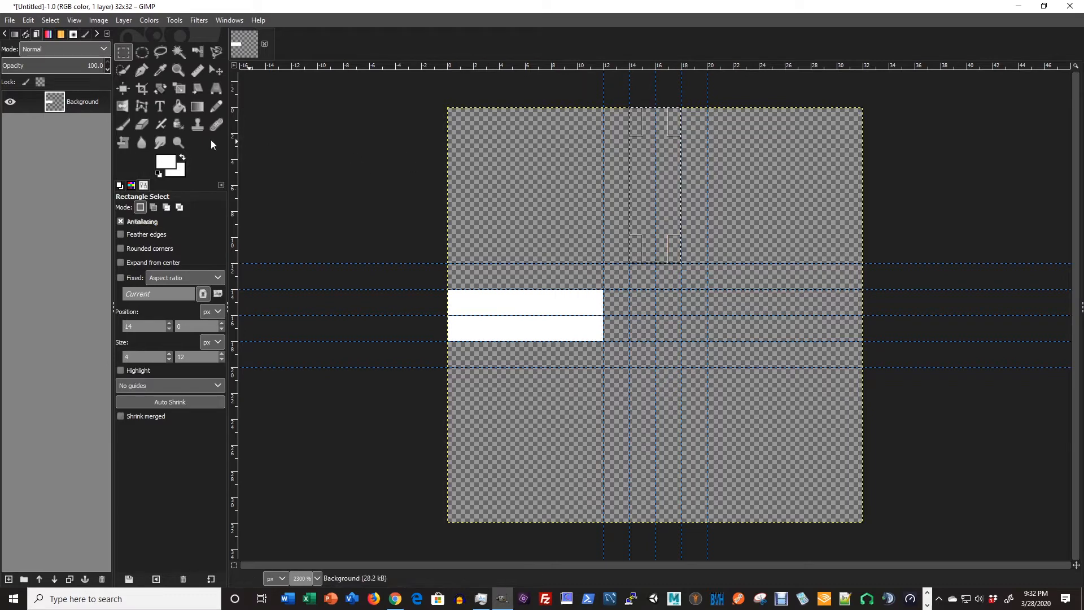
{"action": "left_click", "coordinate": [179, 106]}
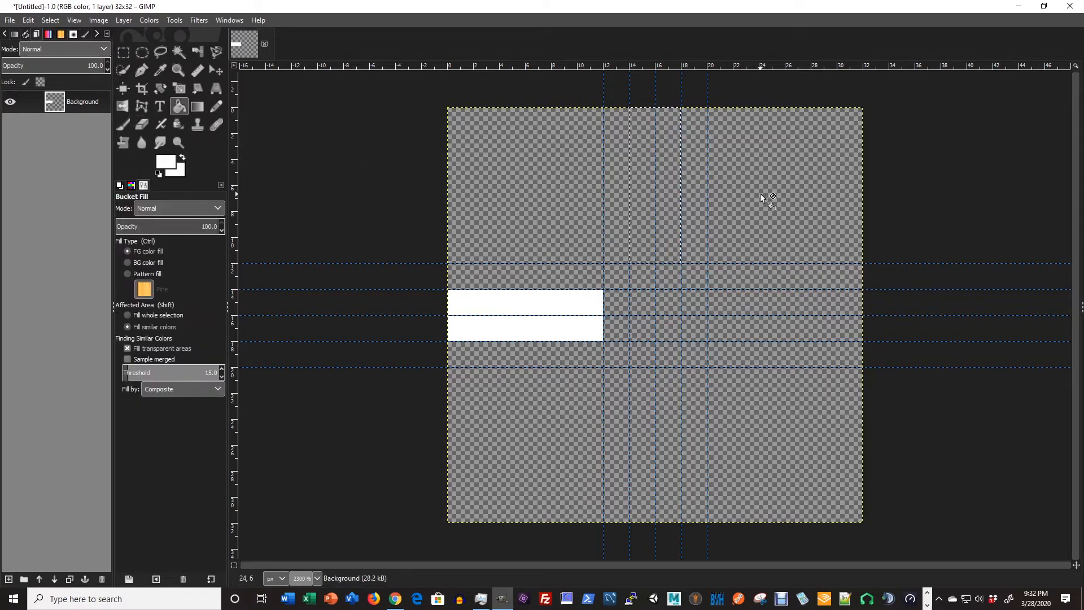
{"action": "left_click", "coordinate": [654, 191]}
{"action": "key", "text": "ctrl+shift+a"}
Select a 12 × 4 px rectangle at position 20, 14 for the crosshair's right arm and bucket-fill it with white
{"action": "left_click", "coordinate": [123, 52]}
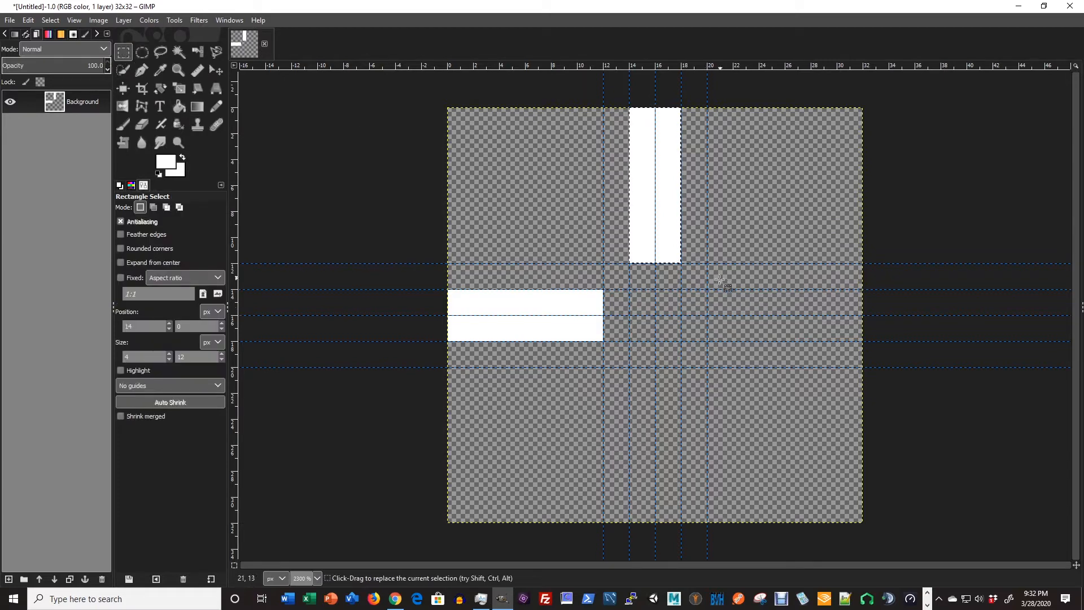
{"action": "left_click_drag", "start_coordinate": [706, 290], "coordinate": [862, 341]}
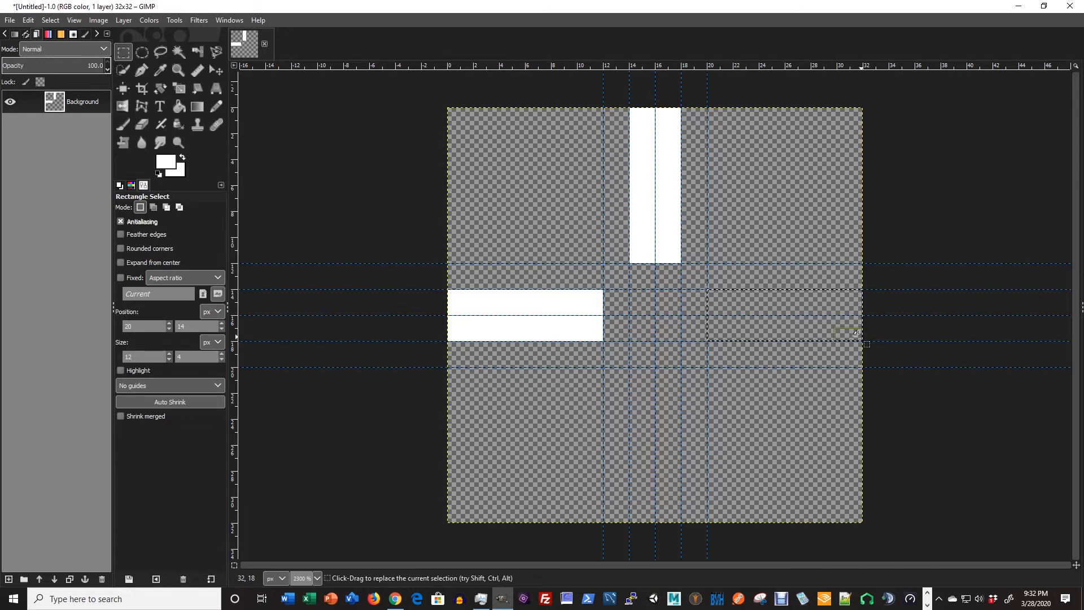
{"action": "left_click", "coordinate": [180, 107]}
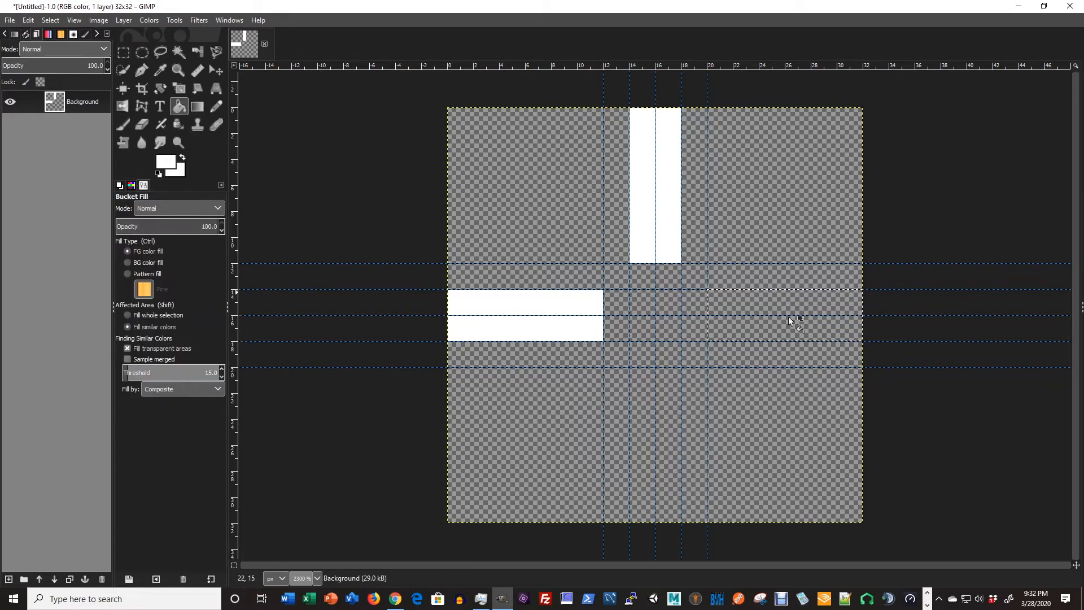
{"action": "left_click", "coordinate": [759, 322]}
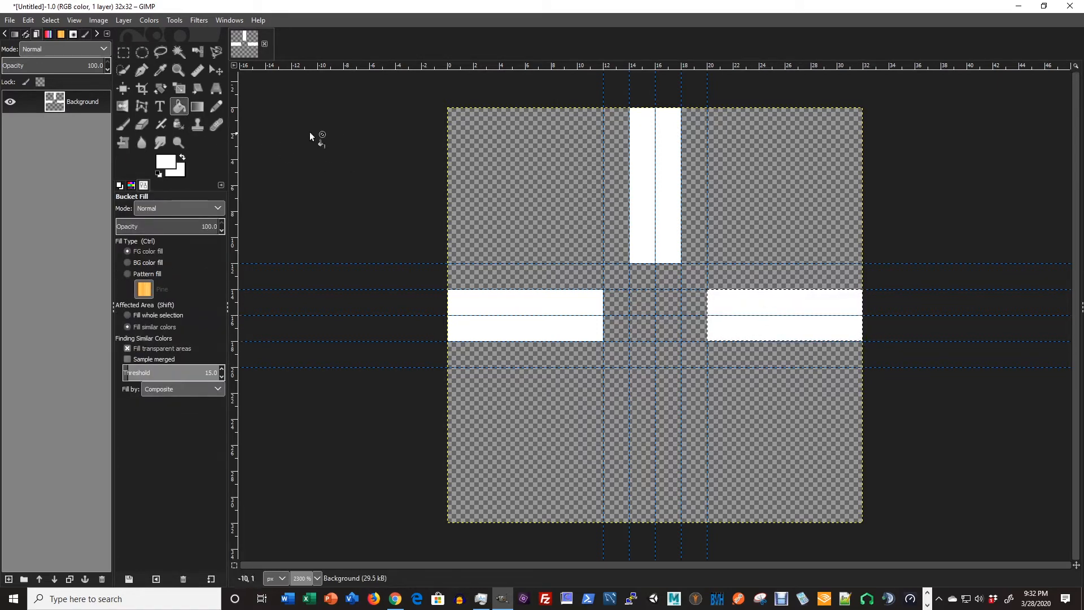
Select a 4 × 12 px rectangle at position 14, 20 for the crosshair's lower arm and bucket-fill it with white
{"action": "left_click", "coordinate": [122, 52]}
{"action": "left_click_drag", "start_coordinate": [628, 367], "coordinate": [673, 523]}
{"action": "left_click", "coordinate": [674, 523]}
{"action": "left_click_drag", "start_coordinate": [629, 367], "coordinate": [680, 521]}
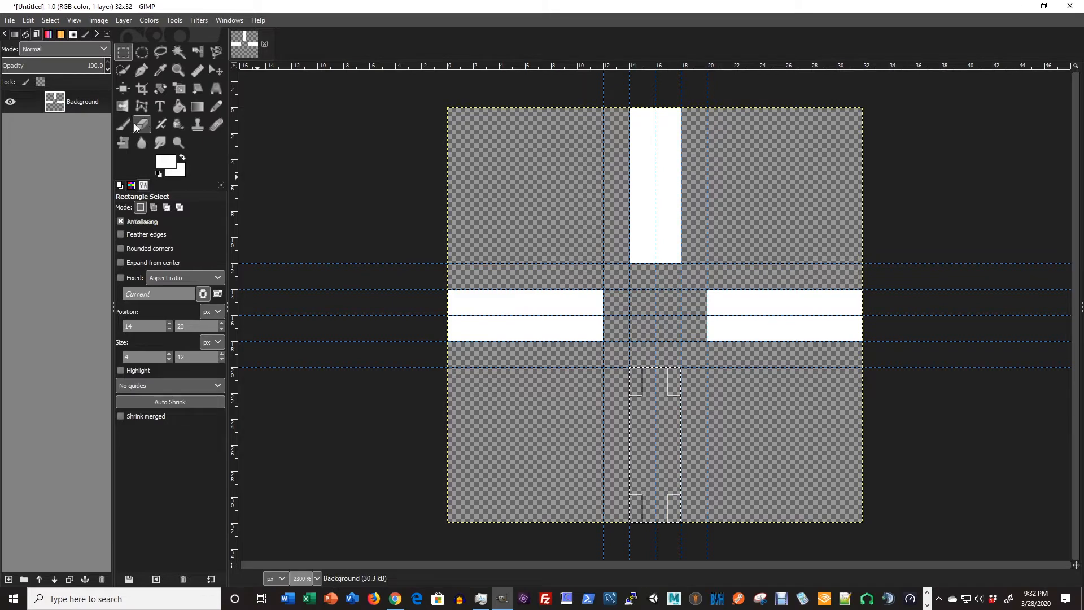
{"action": "left_click", "coordinate": [179, 106]}
{"action": "left_click", "coordinate": [645, 422]}
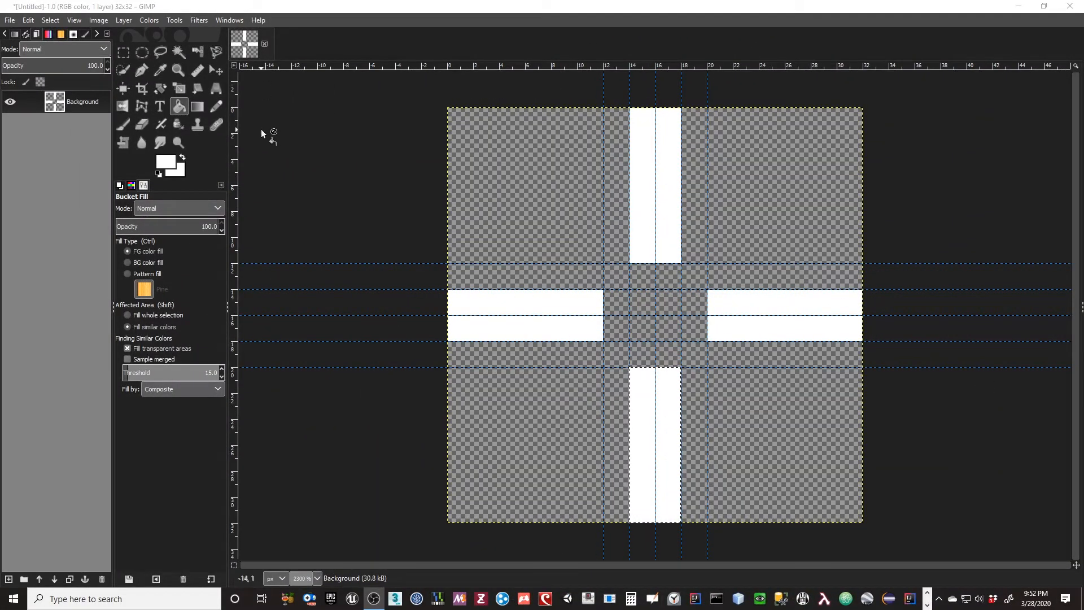
Start saving the image and browse on Development (E:) to Videos, Unreal Course, Unreal-YouTube-Course, Assets, Textures as the destination folder
{"action": "left_click", "coordinate": [10, 20]}
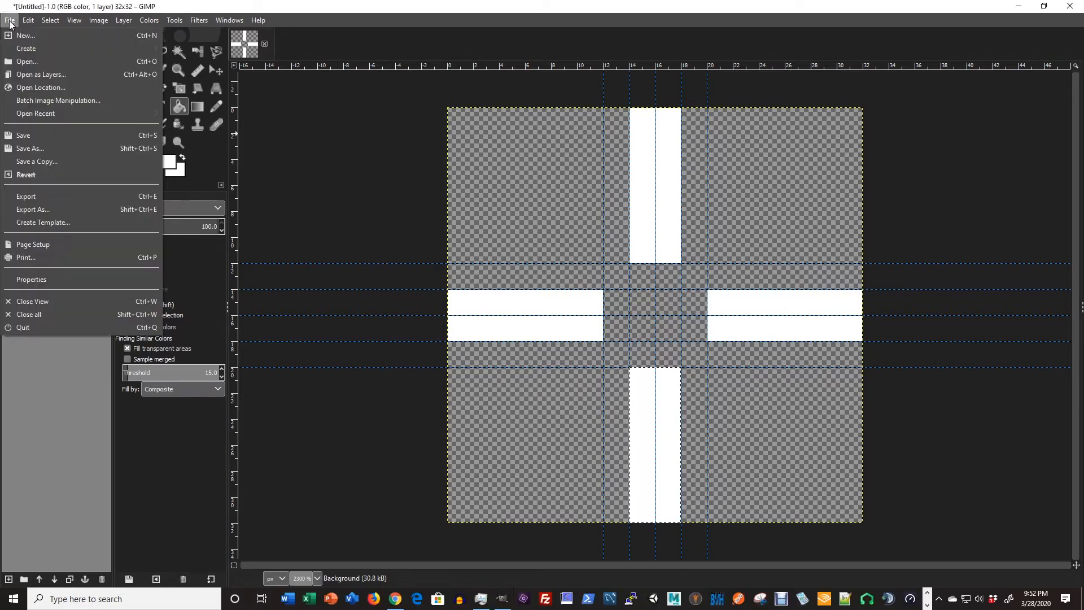
{"action": "left_click", "coordinate": [23, 137]}
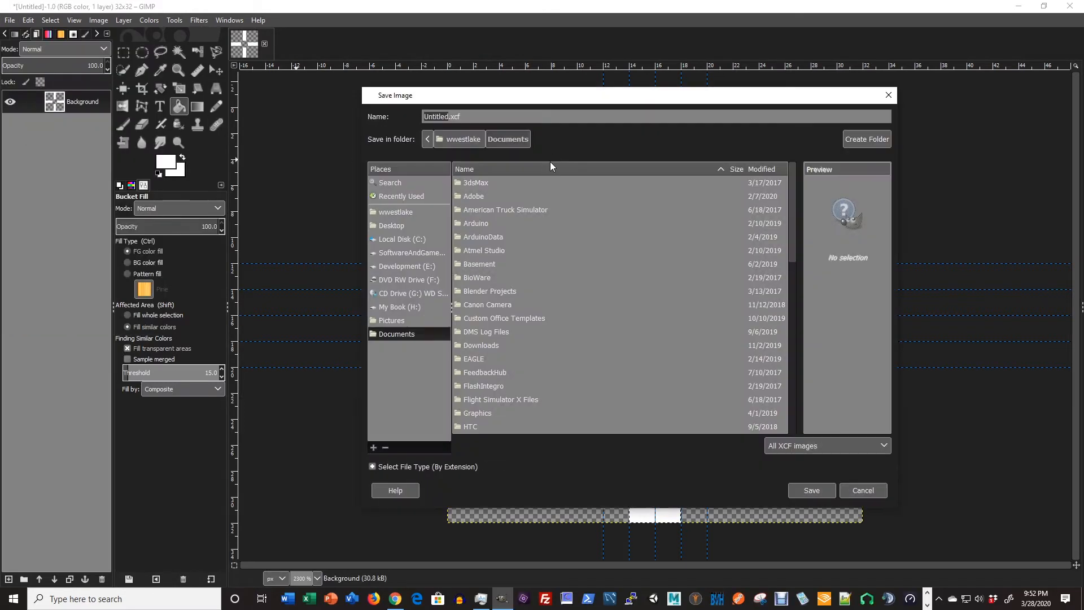
{"action": "left_click", "coordinate": [406, 267]}
{"action": "scroll", "coordinate": [561, 357], "scroll_direction": "down", "scroll_amount": 5}
{"action": "scroll", "coordinate": [560, 361], "scroll_direction": "down", "scroll_amount": 5}
{"action": "left_click", "coordinate": [472, 371]}
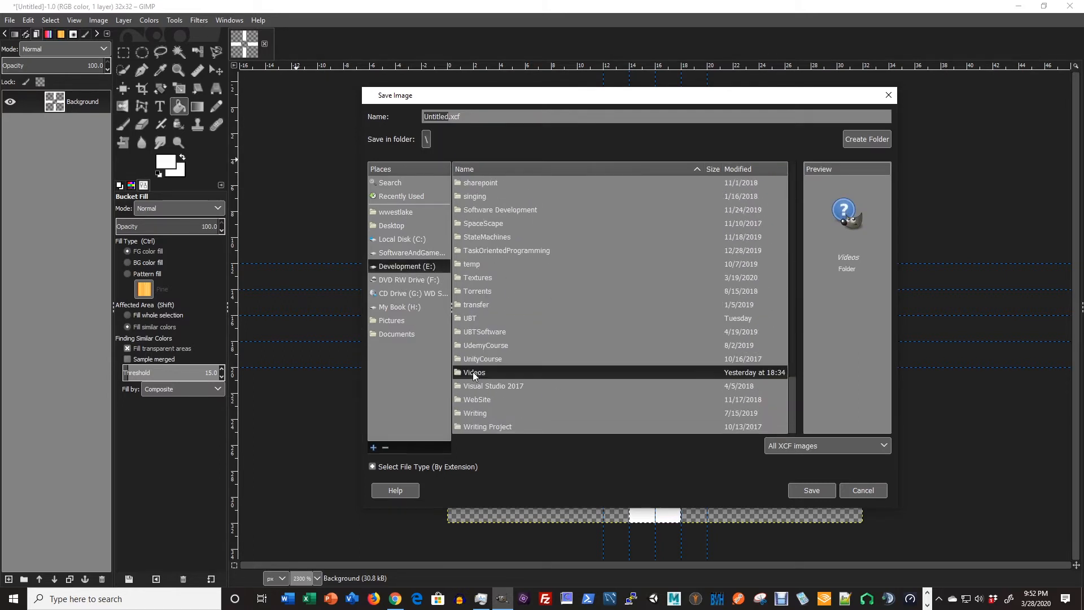
{"action": "double_click", "coordinate": [472, 372]}
{"action": "double_click", "coordinate": [489, 426]}
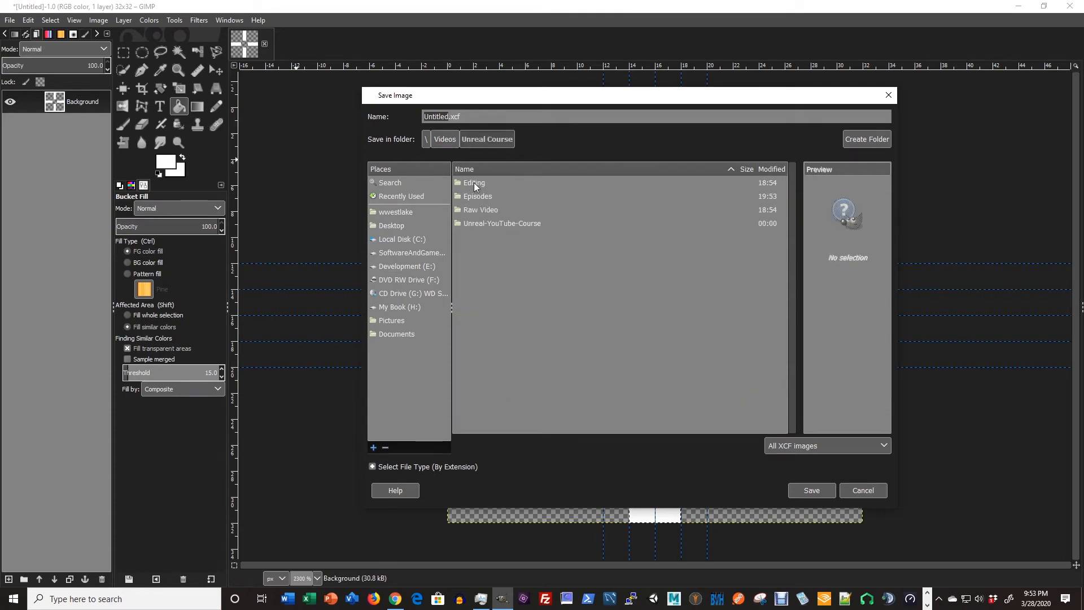
{"action": "double_click", "coordinate": [477, 223]}
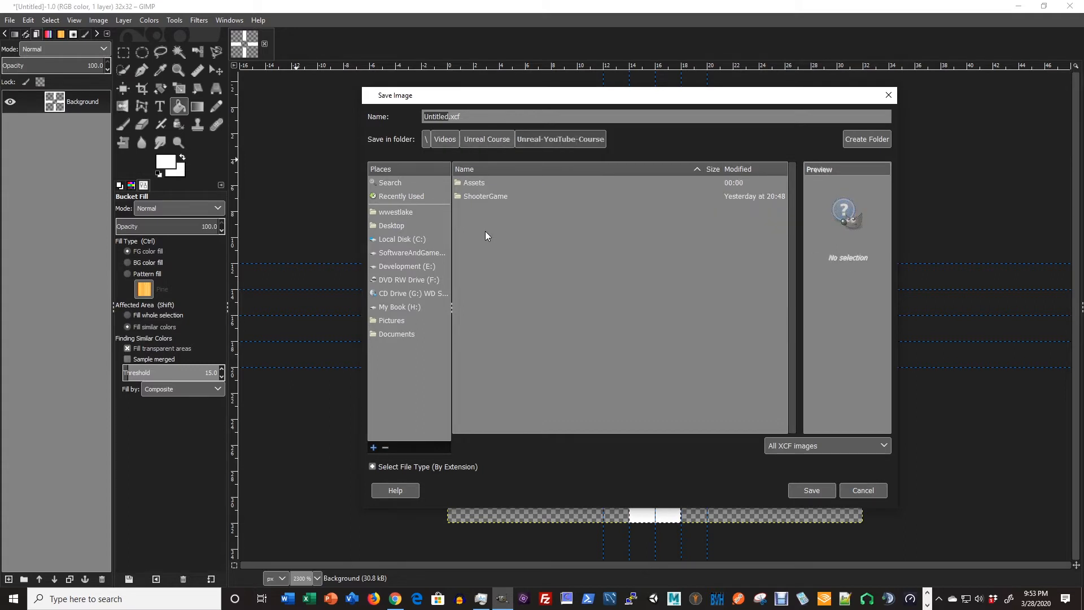
{"action": "double_click", "coordinate": [474, 183]}
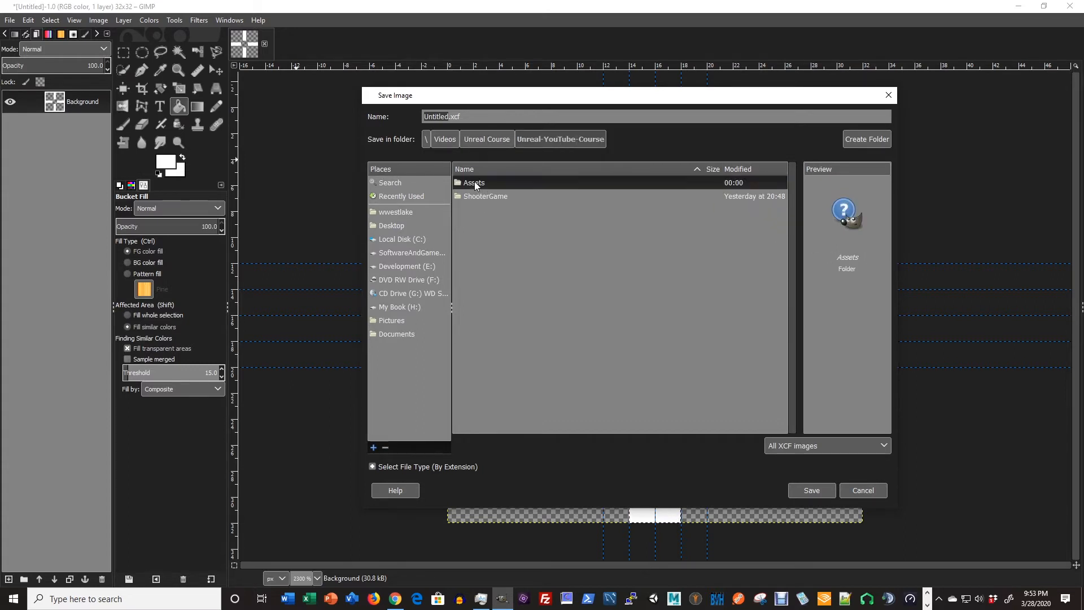
{"action": "double_click", "coordinate": [478, 183]}
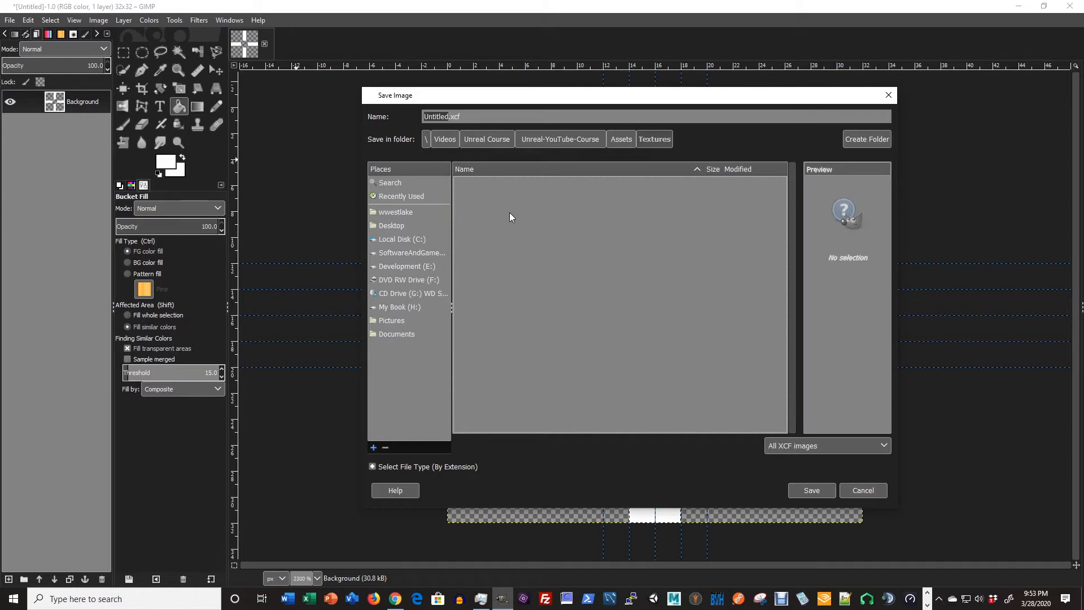
Name the file CrossHair.xcf and save it in the Textures folder
{"action": "left_click", "coordinate": [451, 116]}
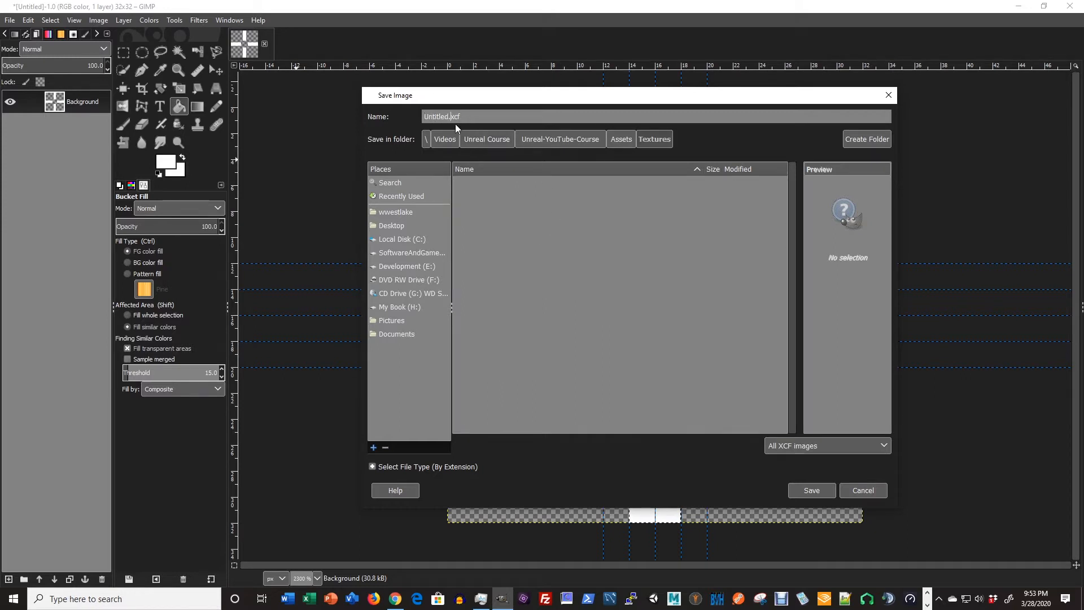
{"action": "key", "text": "BackSpace"}
{"action": "key", "text": "BackSpace"}
{"action": "key", "text": "BackSpace"}
{"action": "key", "text": "BackSpace"}
{"action": "key", "text": "BackSpace"}
{"action": "key", "text": "BackSpace"}
{"action": "key", "text": "BackSpace"}
{"action": "key", "text": "BackSpace"}
{"action": "type", "text": "CrossHair"}
{"action": "key", "text": "Return"}
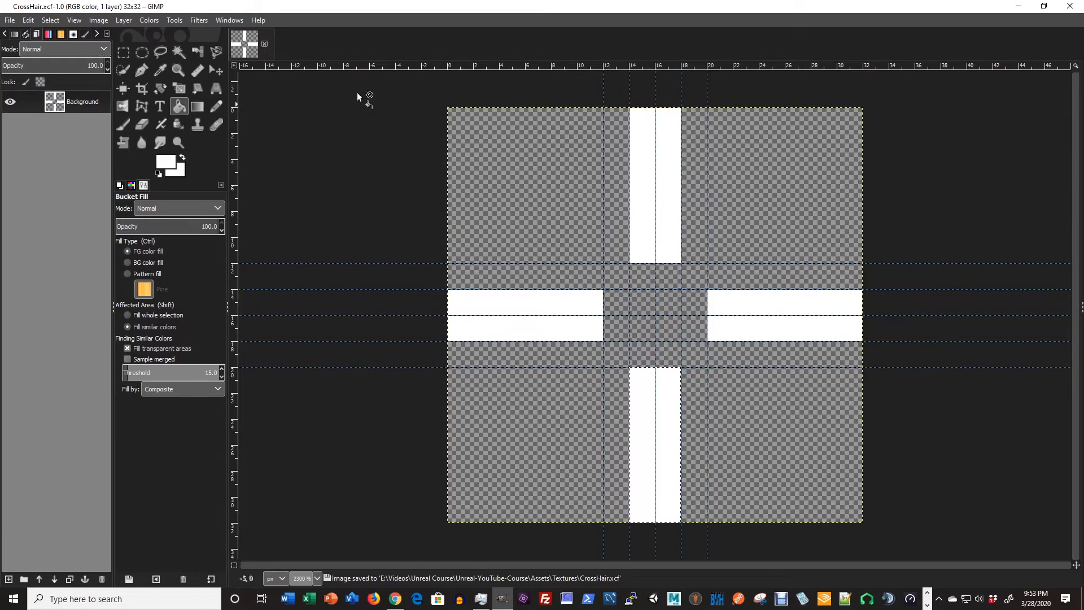
Export the crosshair as CrossHair.png to the same Textures folder, keeping the offered PNG options
{"action": "left_click", "coordinate": [10, 21]}
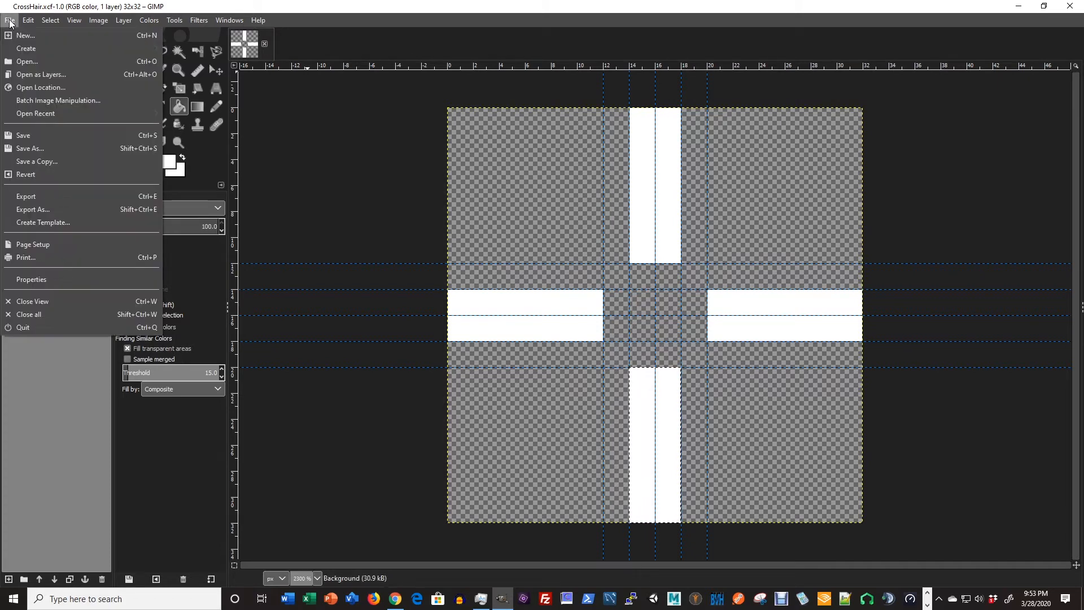
{"action": "left_click", "coordinate": [29, 195]}
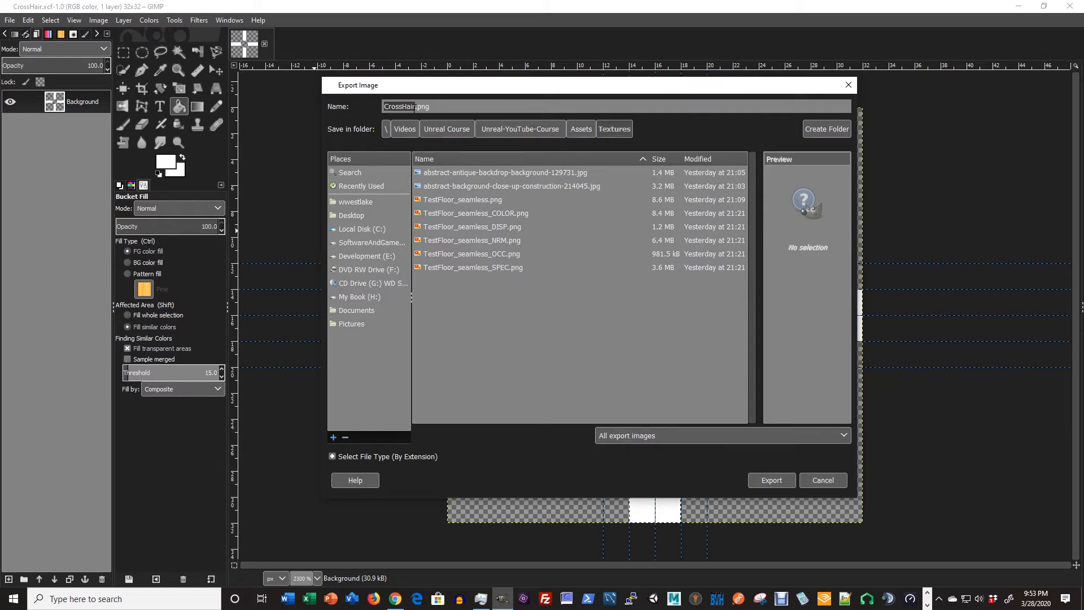
{"action": "left_click", "coordinate": [772, 480]}
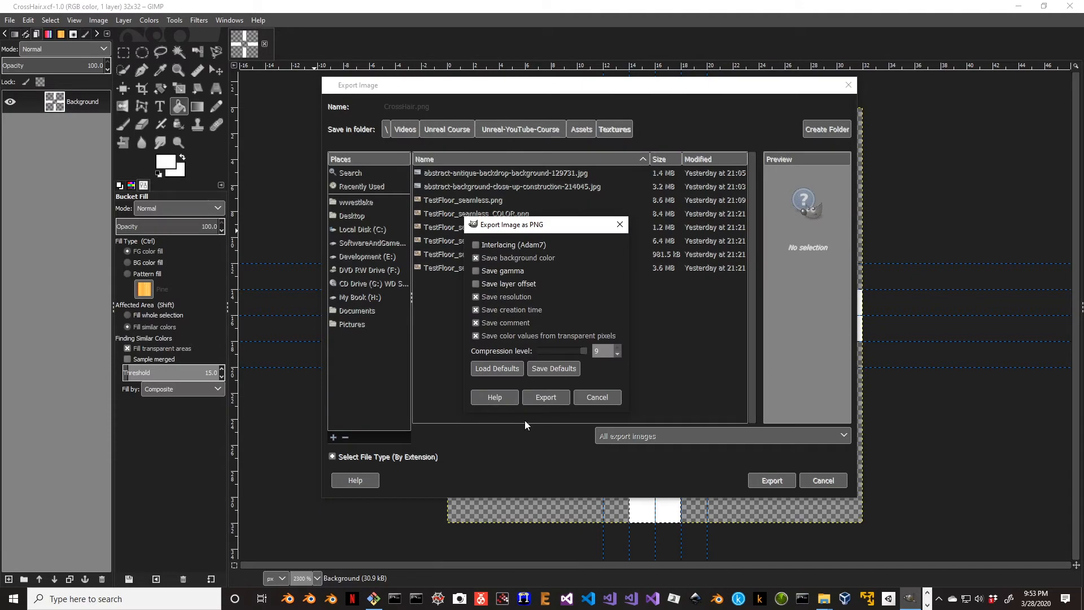
{"action": "left_click", "coordinate": [556, 398]}
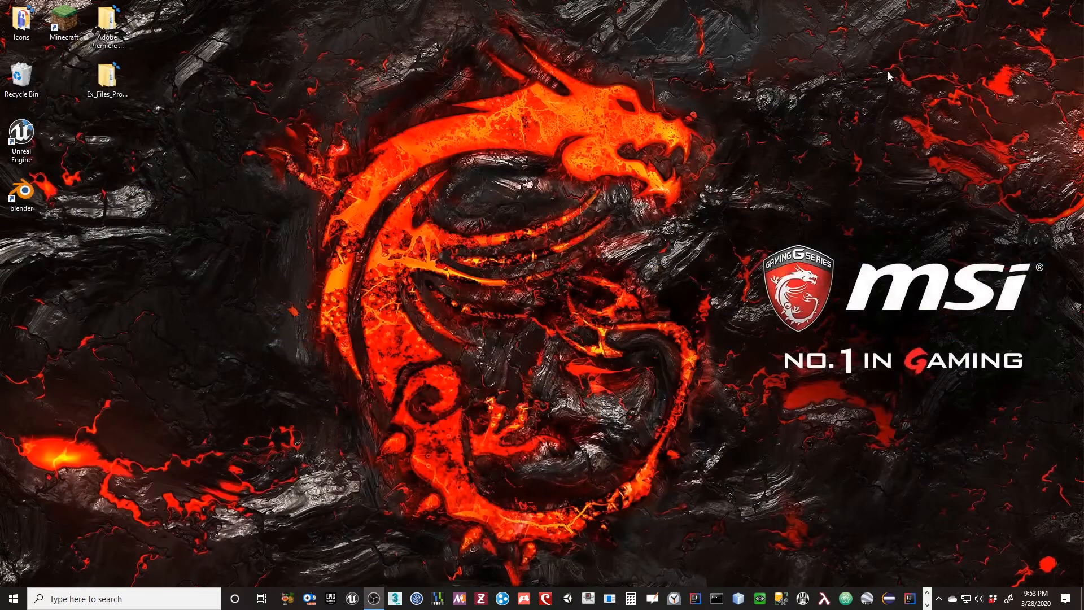
{"action": "left_click", "coordinate": [927, 593]}
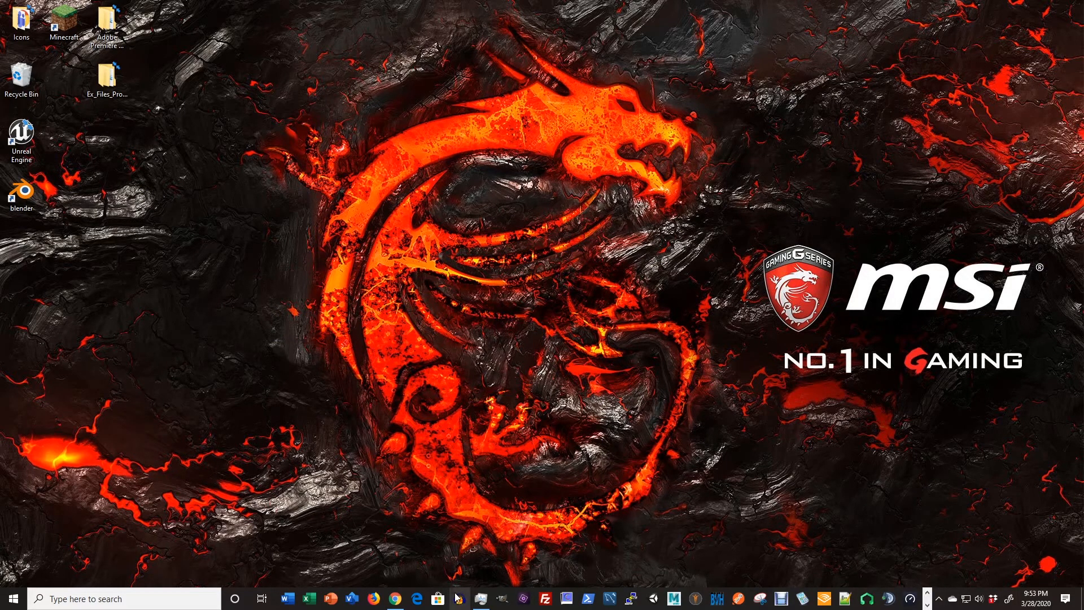
{"action": "left_click", "coordinate": [927, 604]}
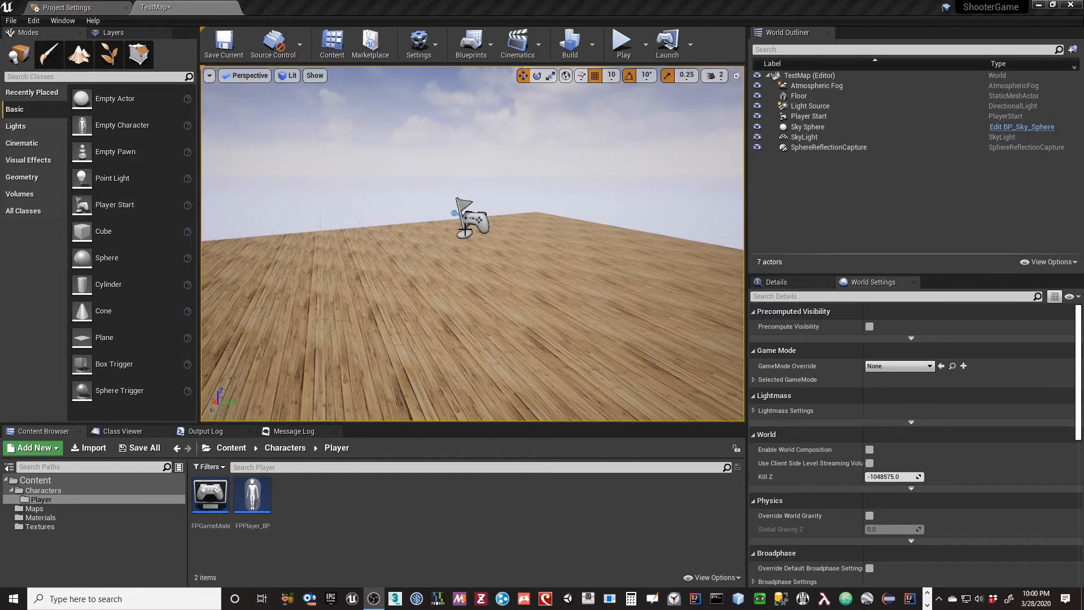
In the Unreal Editor, view the level from the orthographic Top view and clear any actor selection
{"action": "left_click", "coordinate": [244, 76]}
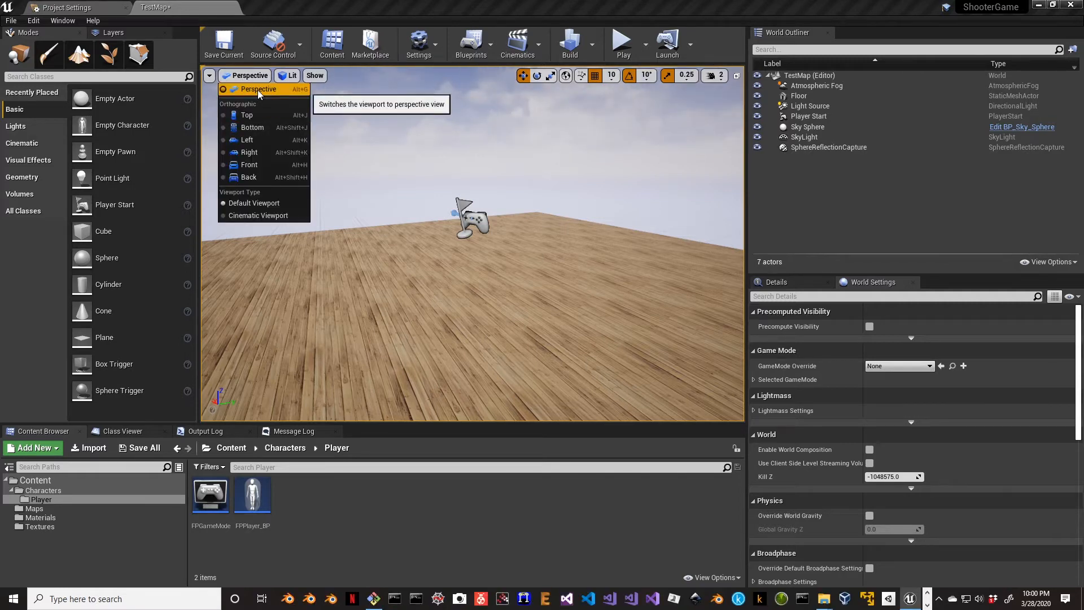
{"action": "left_click", "coordinate": [259, 90]}
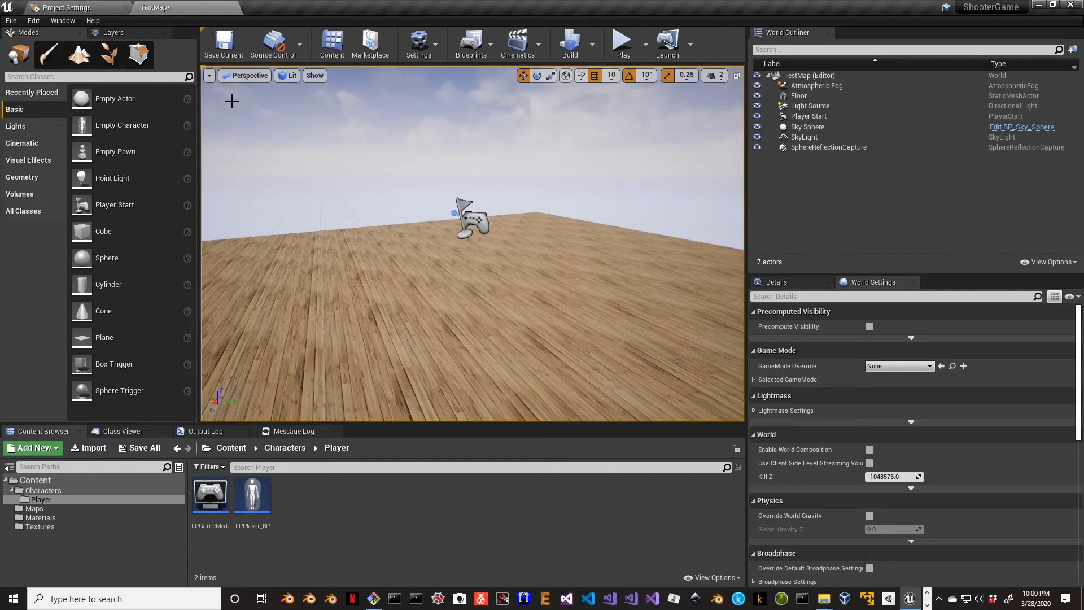
{"action": "left_click", "coordinate": [263, 76]}
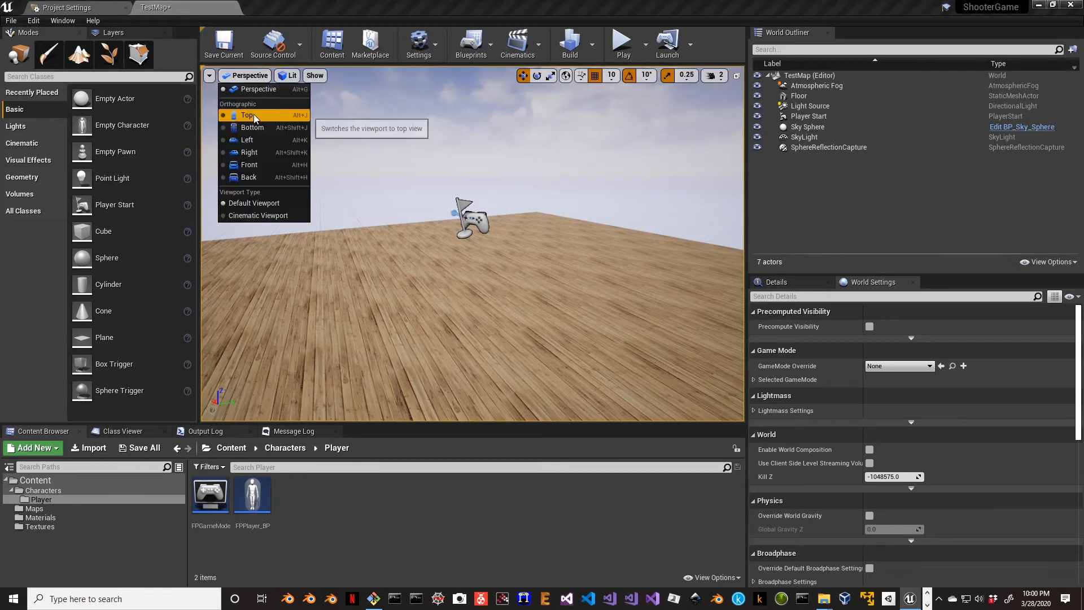
{"action": "left_click", "coordinate": [255, 117]}
{"action": "scroll", "coordinate": [431, 239], "scroll_direction": "down", "scroll_amount": 2}
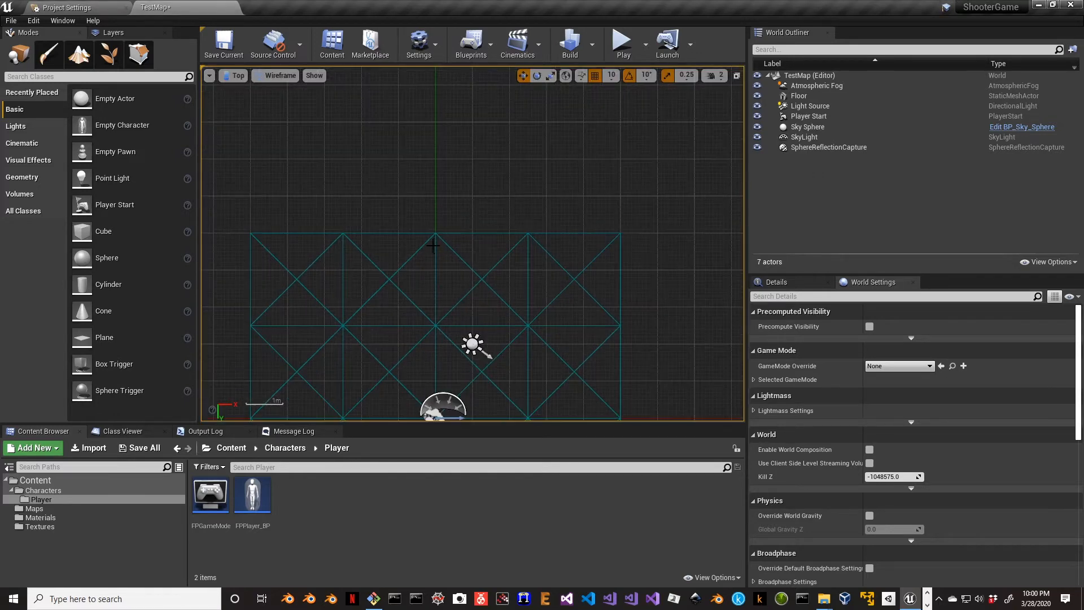
{"action": "middle_click_drag", "start_coordinate": [427, 290], "coordinate": [425, 249]}
{"action": "right_click_drag", "start_coordinate": [431, 246], "coordinate": [446, 84]}
{"action": "right_click_drag", "start_coordinate": [429, 170], "coordinate": [499, 222]}
{"action": "left_click_drag", "start_coordinate": [433, 221], "coordinate": [400, 299]}
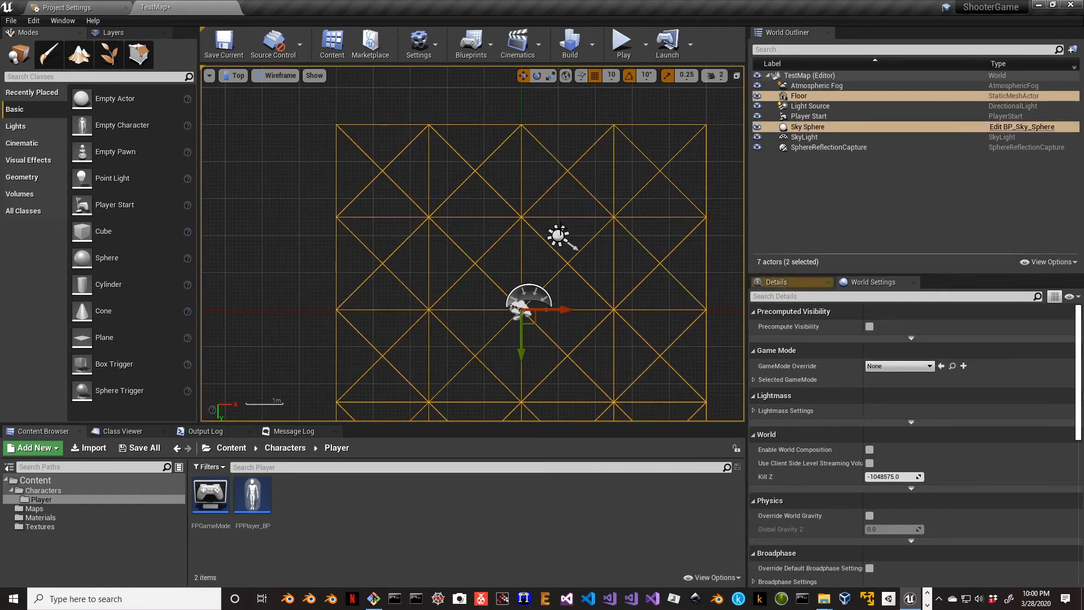
{"action": "left_click", "coordinate": [299, 128]}
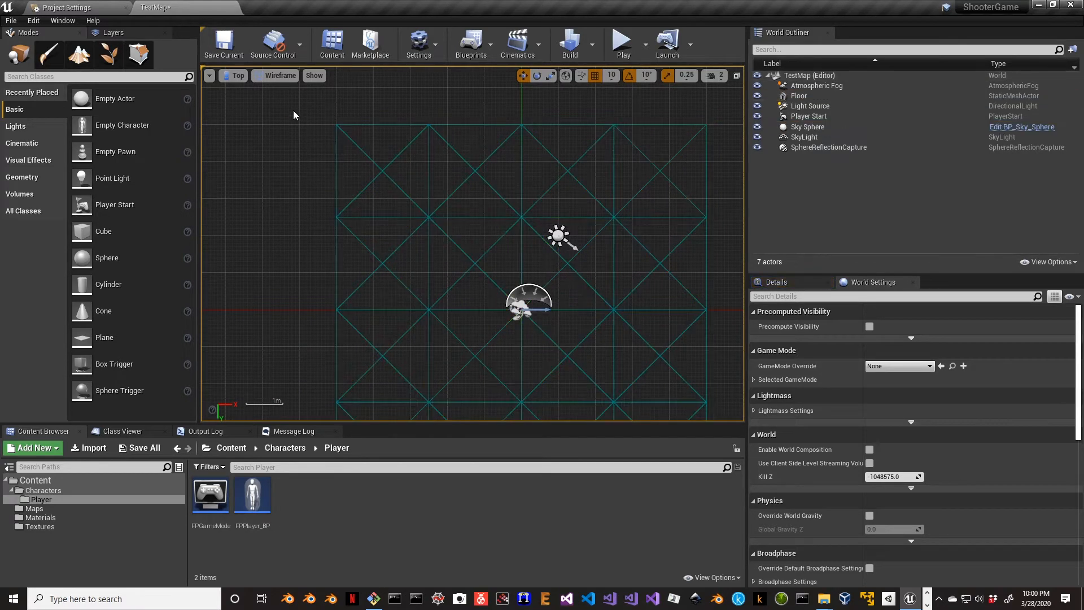
View the level from the orthographic Bottom view and from the Left view
{"action": "left_click", "coordinate": [234, 78]}
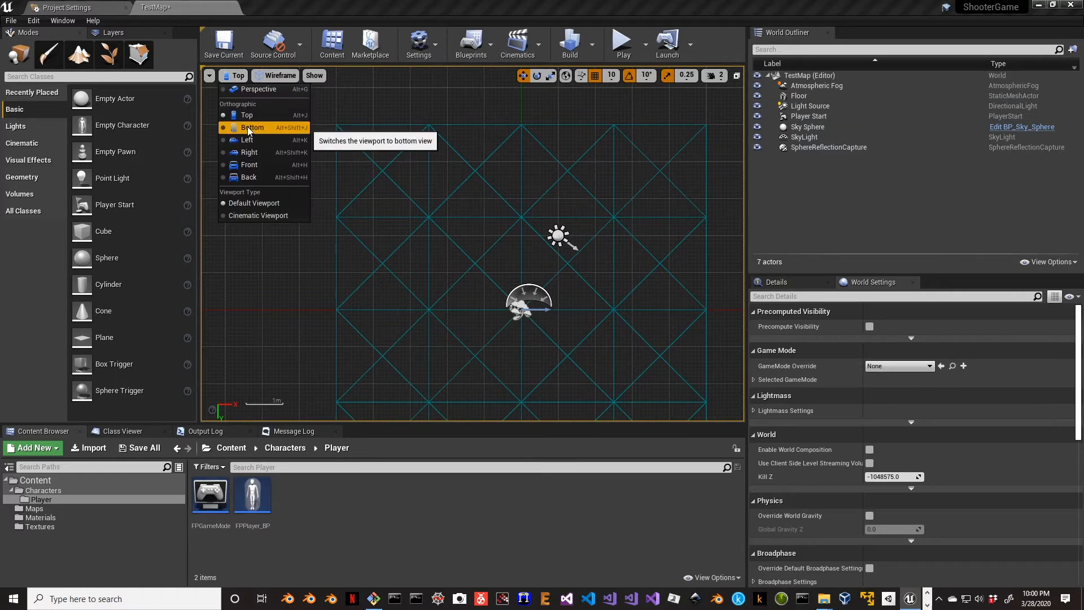
{"action": "left_click", "coordinate": [248, 127]}
{"action": "left_click", "coordinate": [240, 82]}
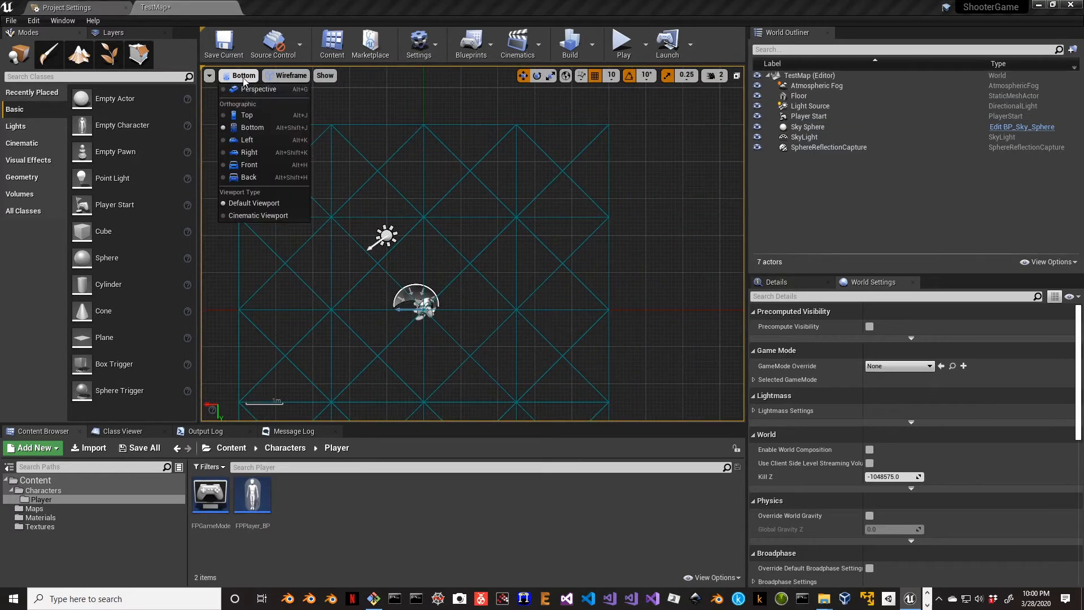
{"action": "left_click", "coordinate": [252, 141]}
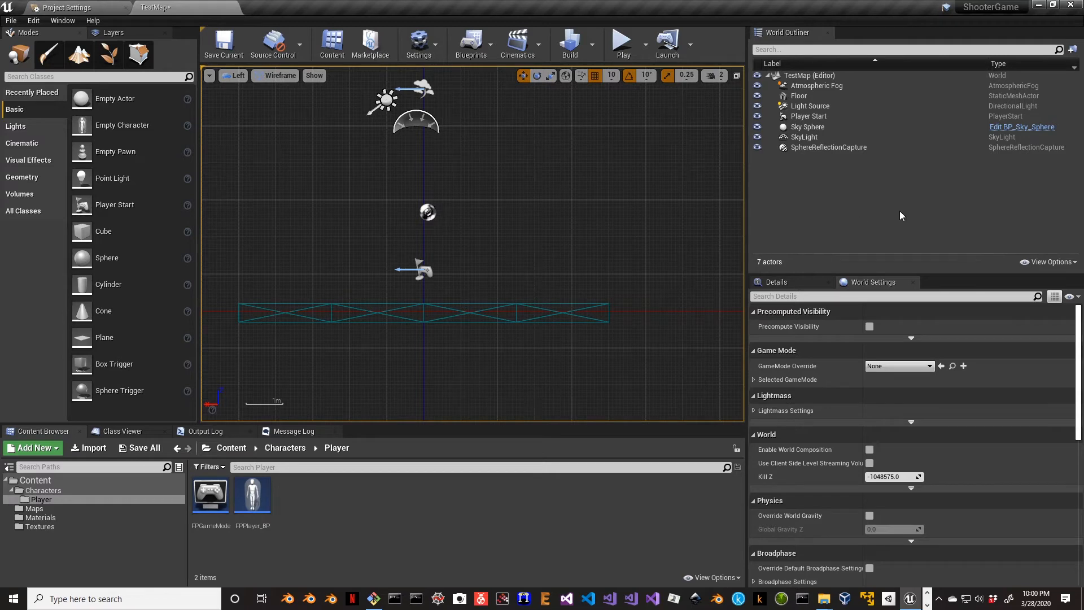
{"action": "scroll", "coordinate": [578, 252], "scroll_direction": "up", "scroll_amount": 3}
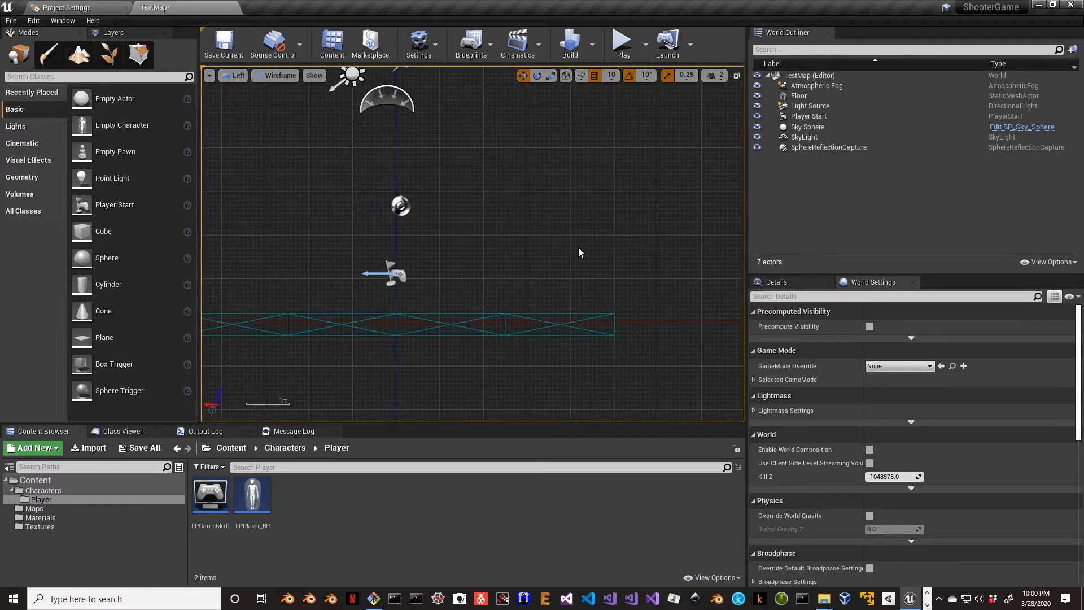
Select the Player Start actor and examine its capsule above the floor in the Left view
{"action": "left_click", "coordinate": [804, 116]}
{"action": "left_click_drag", "start_coordinate": [397, 231], "coordinate": [408, 231]}
{"action": "scroll", "coordinate": [412, 270], "scroll_direction": "up", "scroll_amount": 1}
{"action": "scroll", "coordinate": [413, 269], "scroll_direction": "up", "scroll_amount": 3}
{"action": "scroll", "coordinate": [412, 269], "scroll_direction": "down", "scroll_amount": 1}
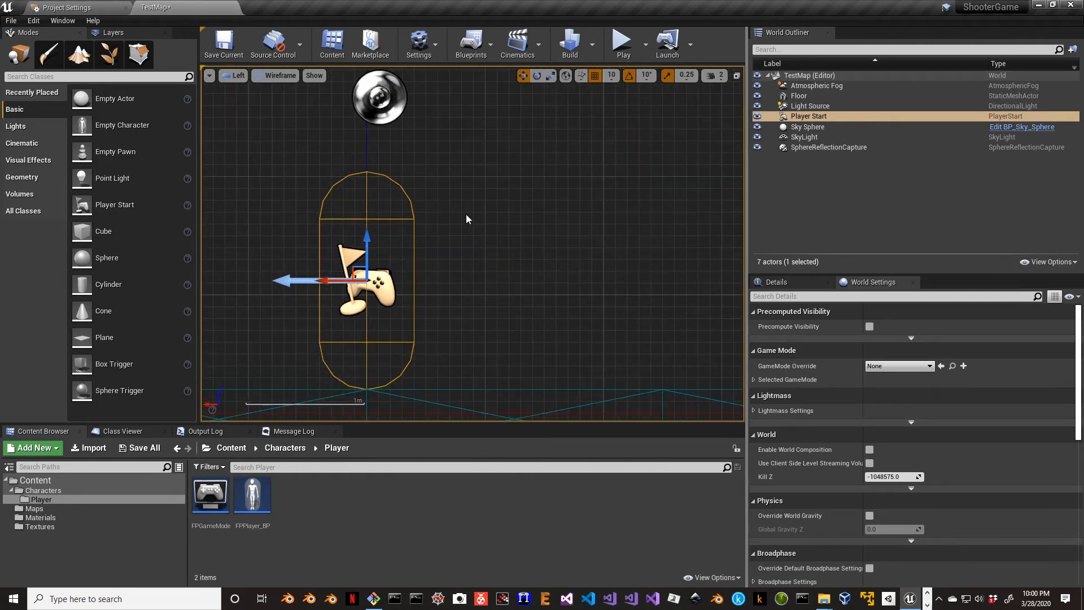
{"action": "scroll", "coordinate": [466, 223], "scroll_direction": "down", "scroll_amount": 2}
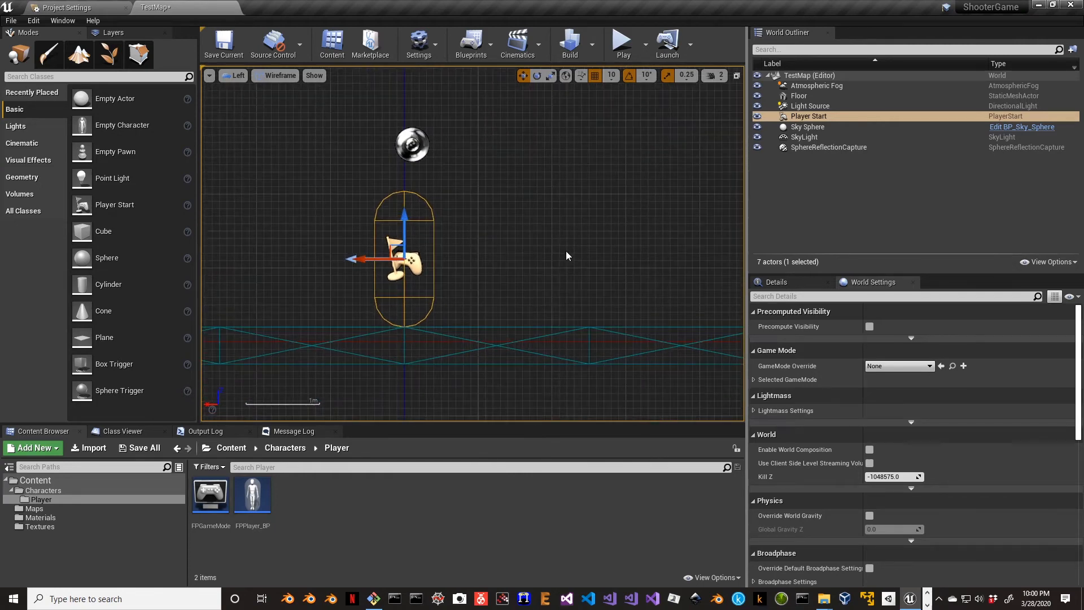
{"action": "scroll", "coordinate": [554, 249], "scroll_direction": "up", "scroll_amount": 1}
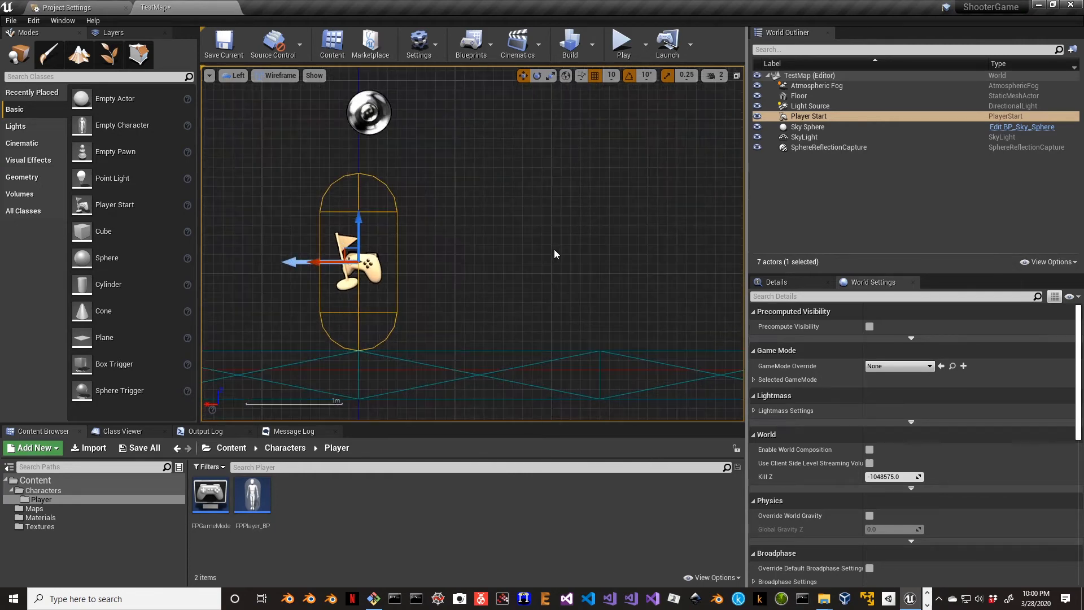
Return the viewport to the Perspective view of the level
{"action": "left_click", "coordinate": [234, 76]}
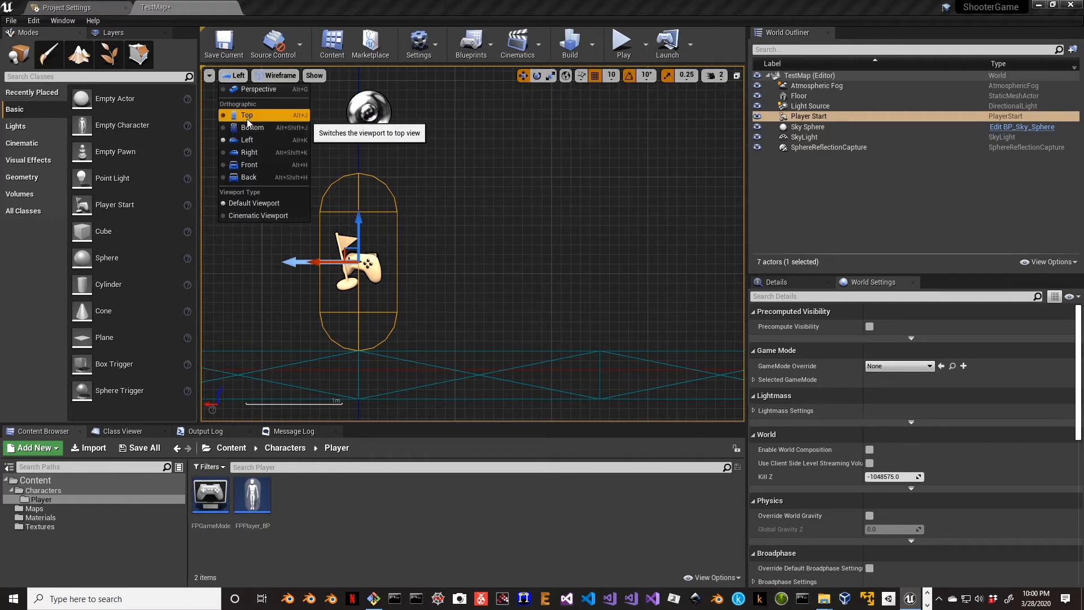
{"action": "left_click", "coordinate": [248, 89]}
{"action": "scroll", "coordinate": [426, 179], "scroll_direction": "down", "scroll_amount": 3}
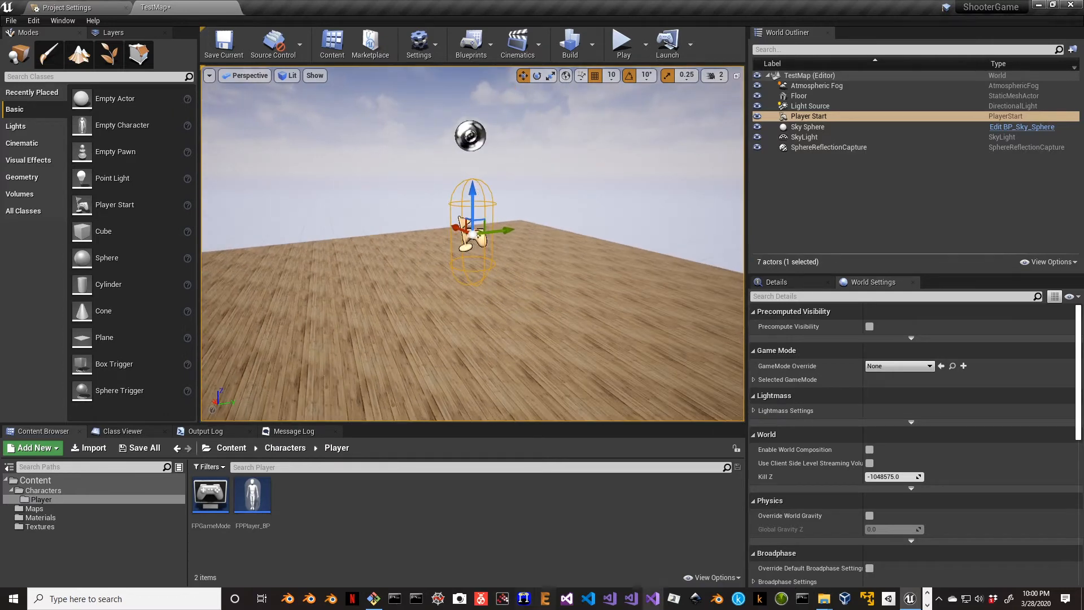
Import CrossHair.png from the Assets/Textures folder on disk into the project's Textures content folder
{"action": "mouse_move", "coordinate": [824, 598]}
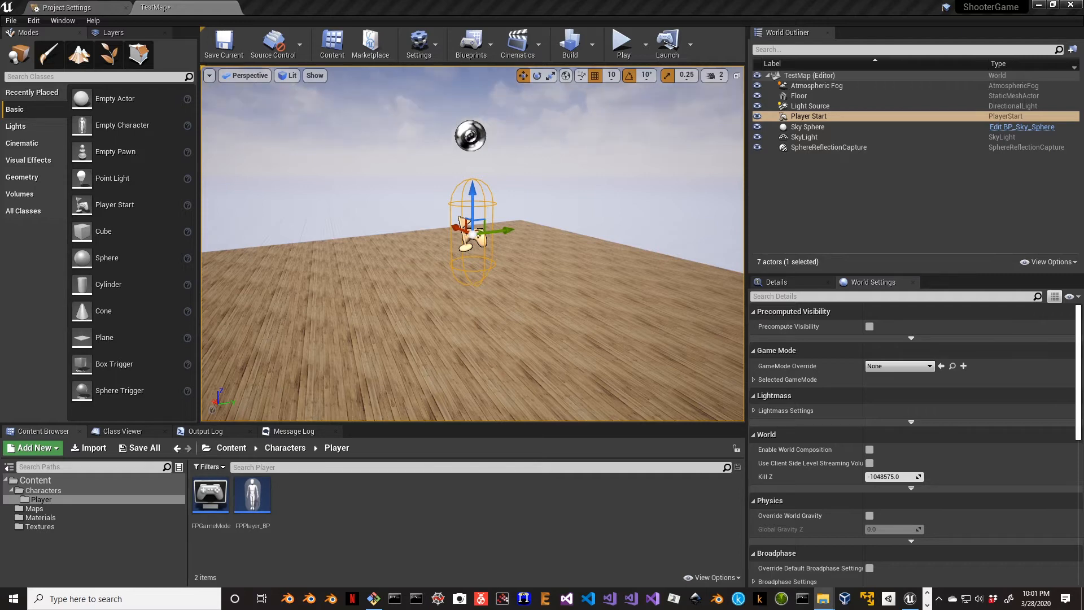
{"action": "left_click", "coordinate": [55, 528]}
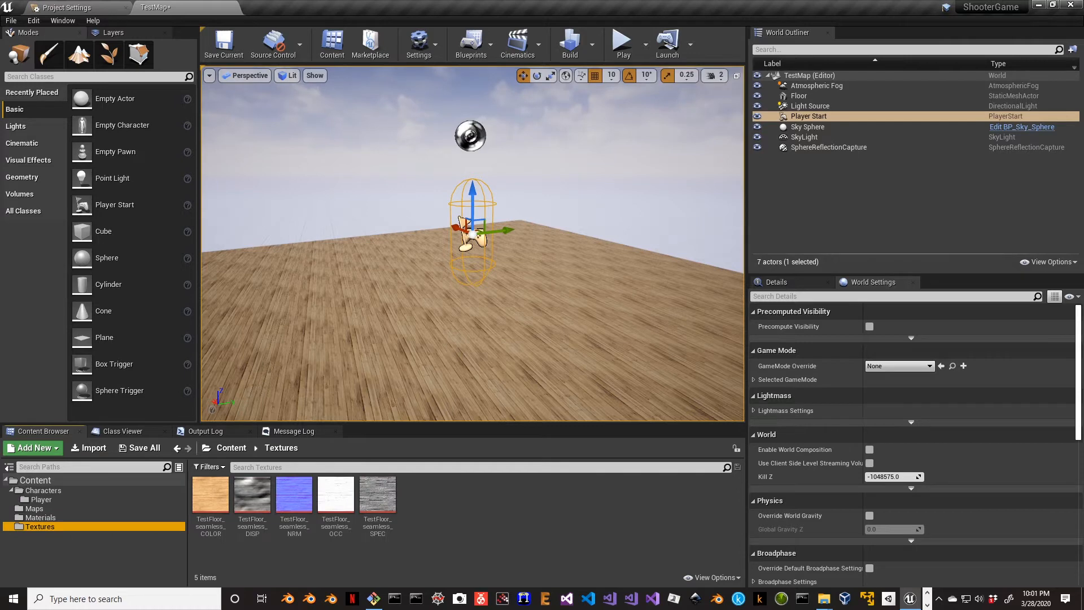
{"action": "left_click_drag", "start_coordinate": [353, 552], "coordinate": [446, 503]}
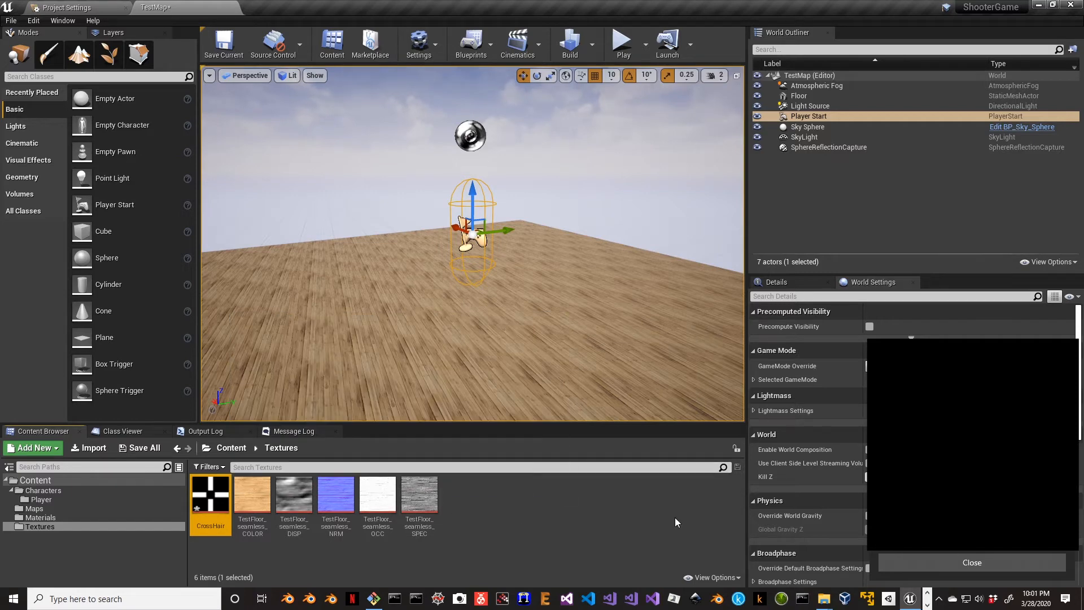
Create a material from the CrossHair texture in the Textures folder and name it CrossHair_M
{"action": "mouse_move", "coordinate": [212, 499]}
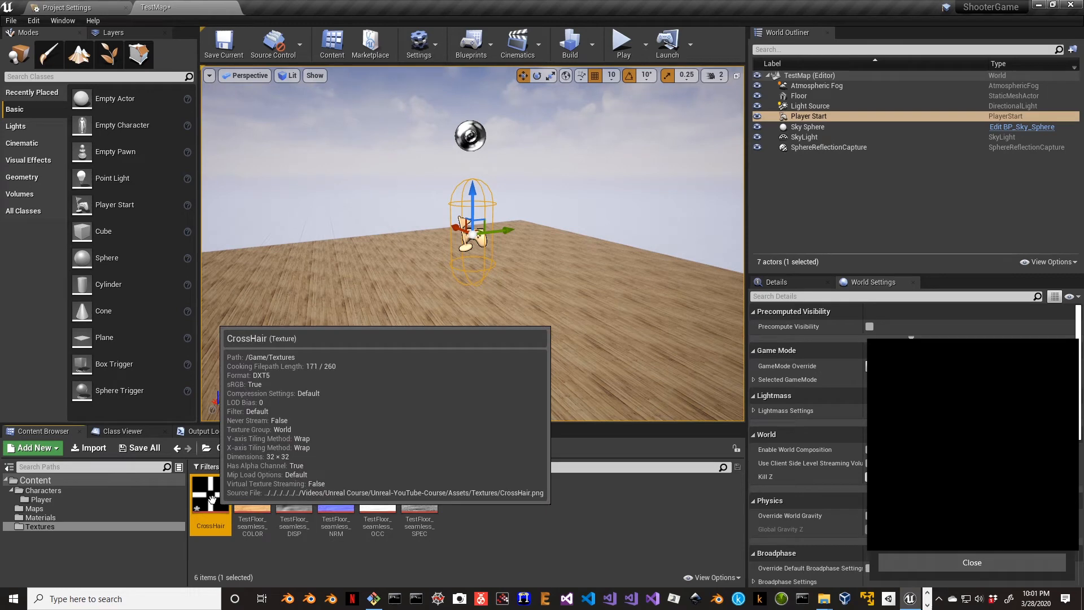
{"action": "right_click", "coordinate": [212, 499]}
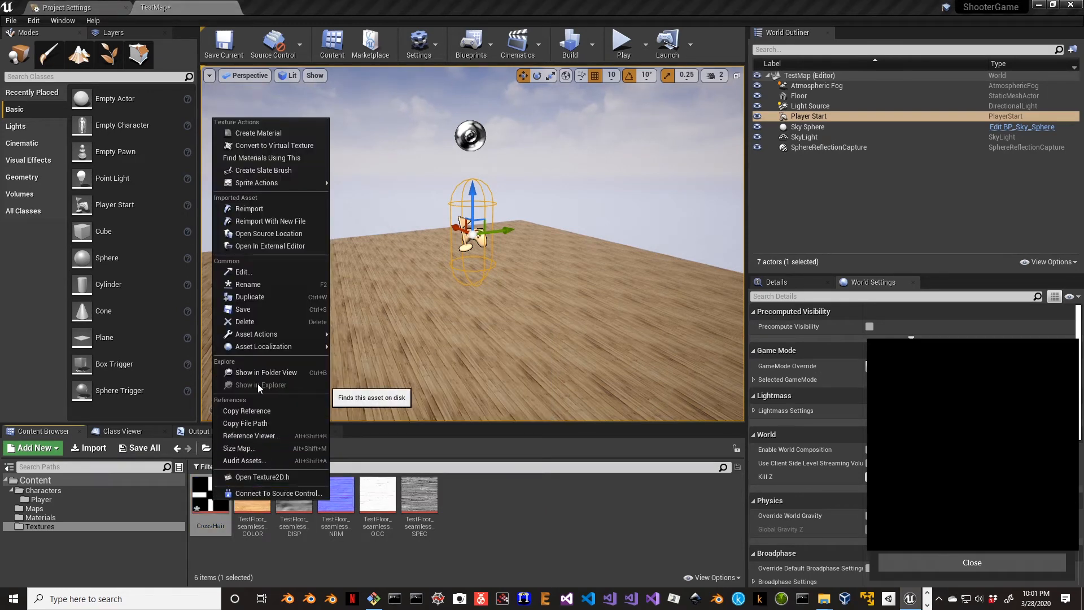
{"action": "right_click", "coordinate": [205, 511]}
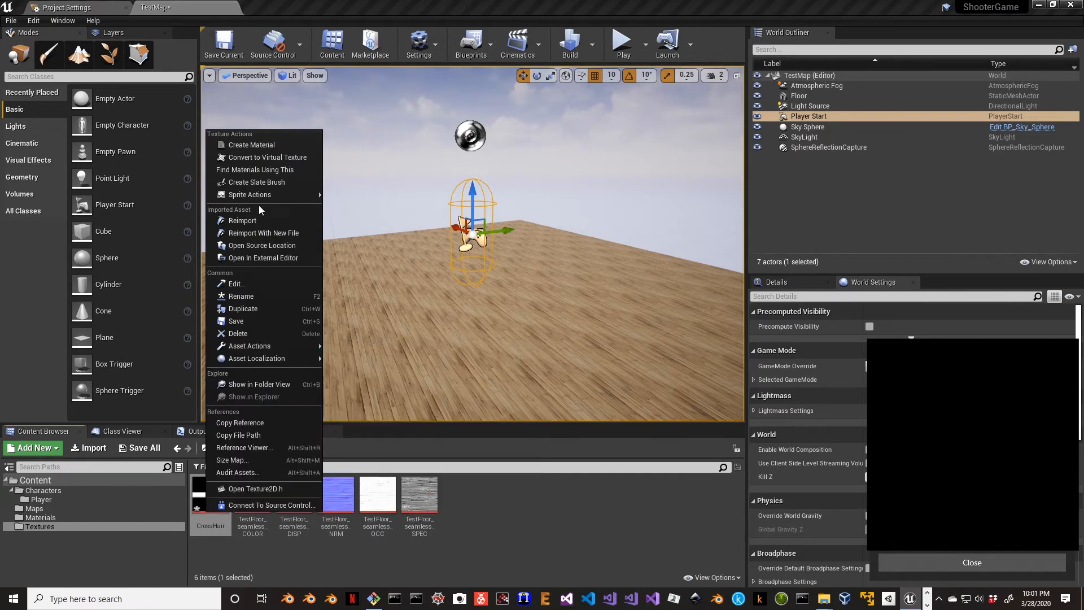
{"action": "left_click", "coordinate": [250, 144]}
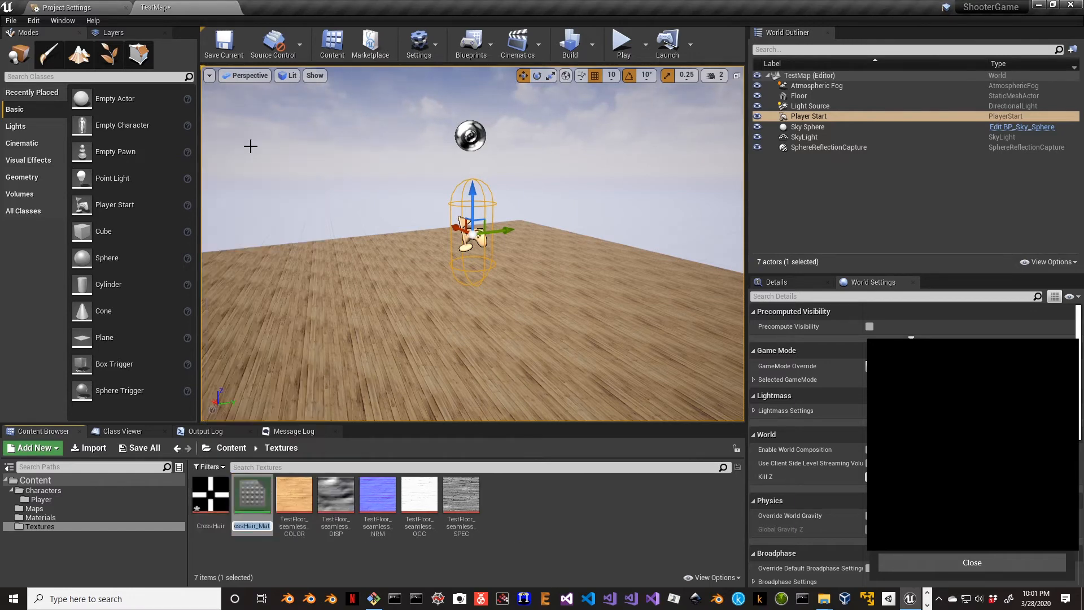
{"action": "type", "text": "CrossHair"}
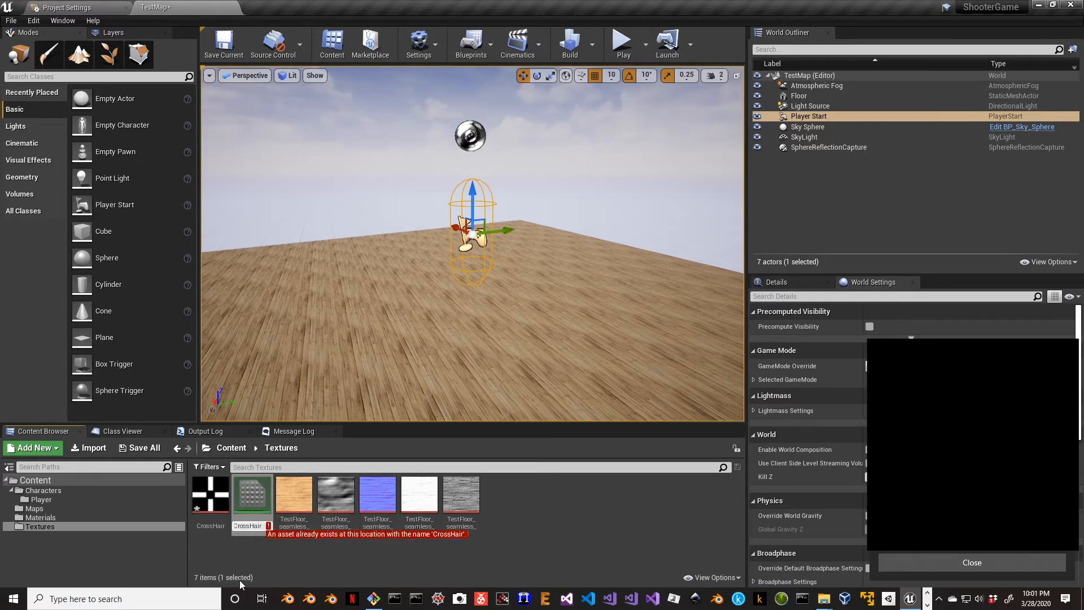
{"action": "type", "text": "_M"}
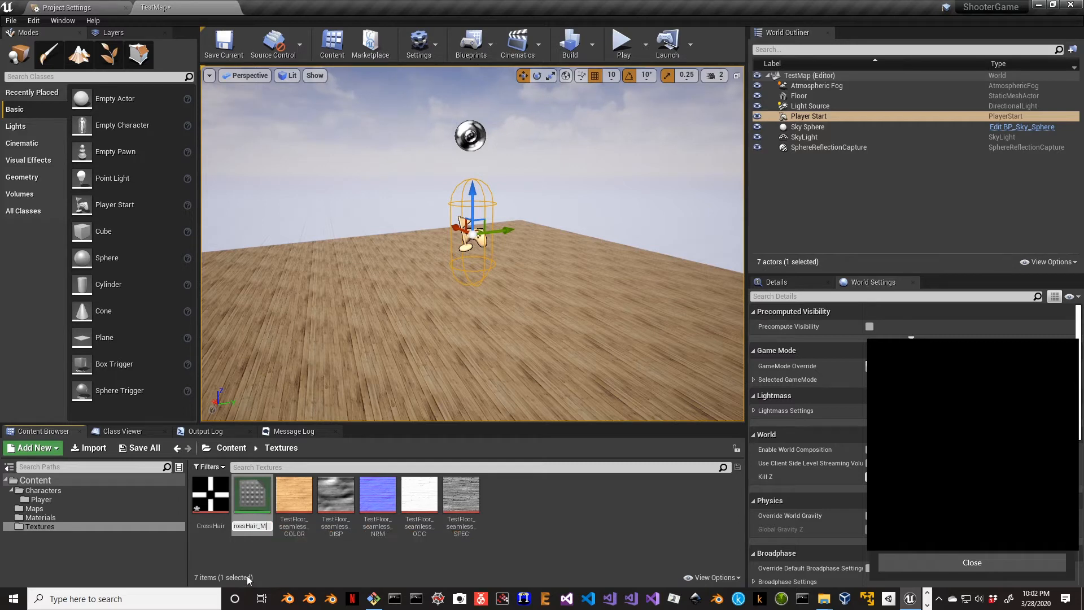
{"action": "key", "text": "Return"}
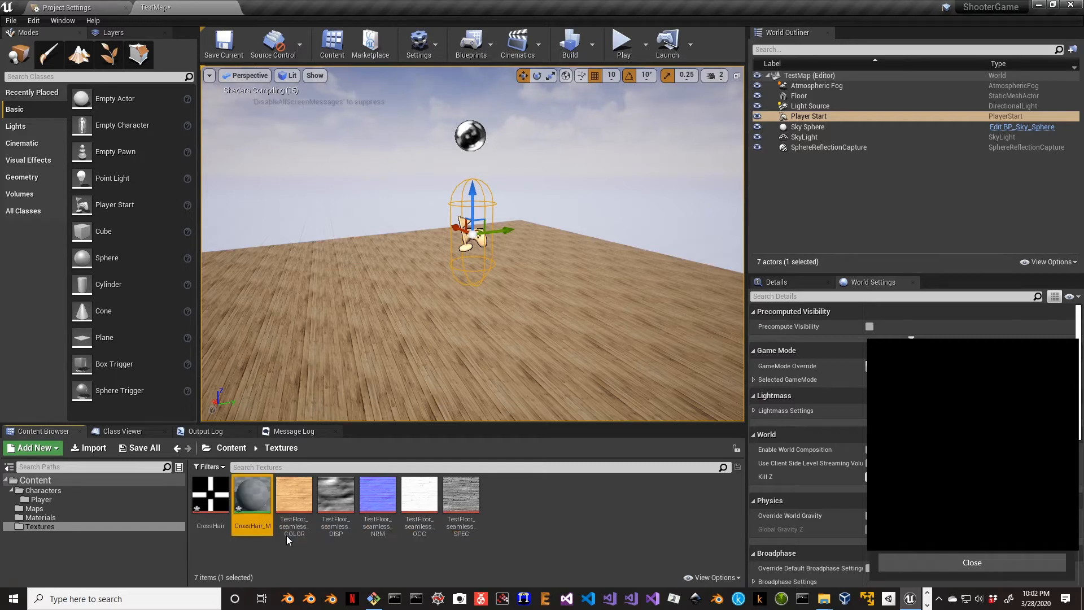
Check the CrossHair_M material graph and save the TestMap level, the CrossHair texture and the CrossHair_M material
{"action": "double_click", "coordinate": [260, 496]}
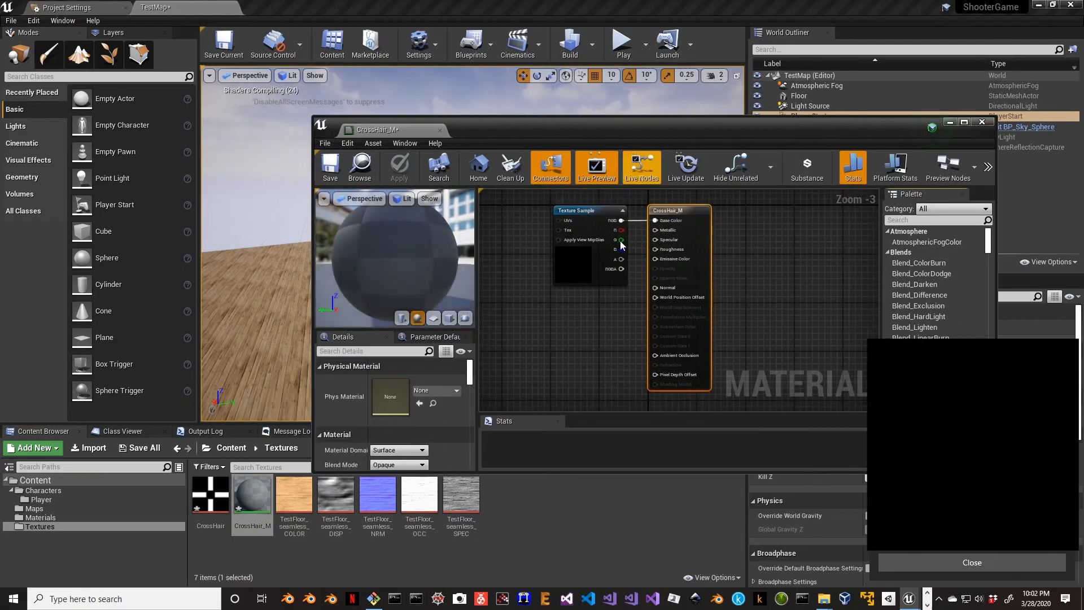
{"action": "left_click", "coordinate": [981, 123]}
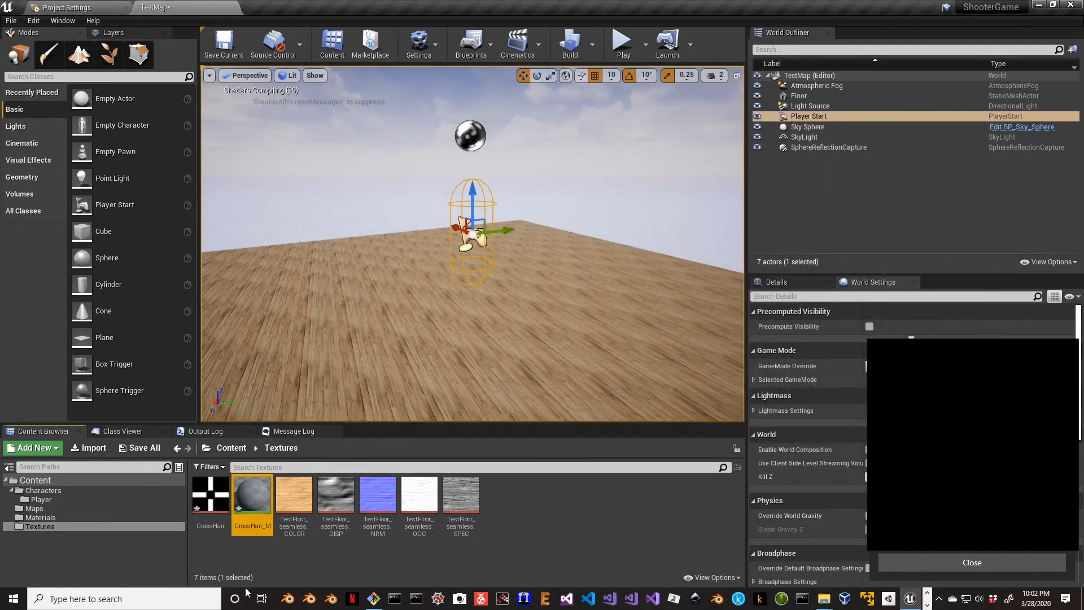
{"action": "left_click", "coordinate": [507, 522]}
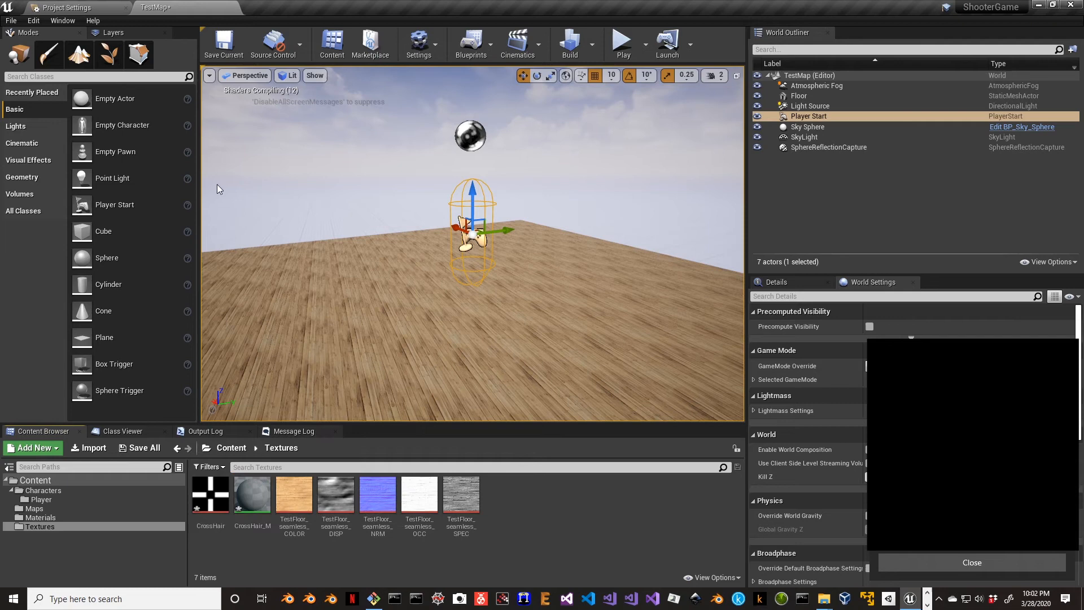
{"action": "left_click", "coordinate": [139, 448]}
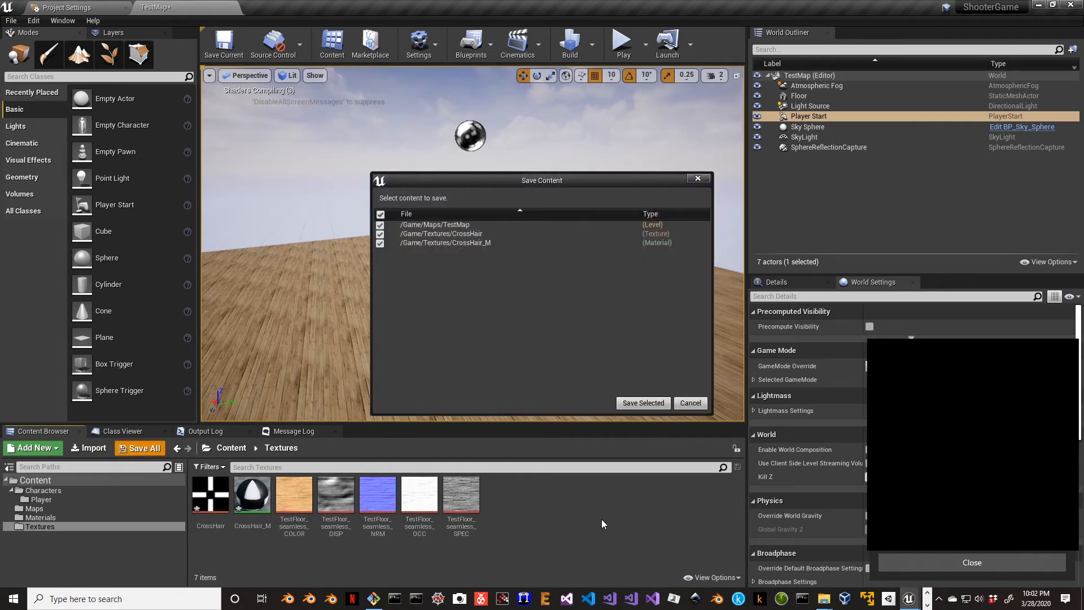
{"action": "left_click", "coordinate": [649, 402]}
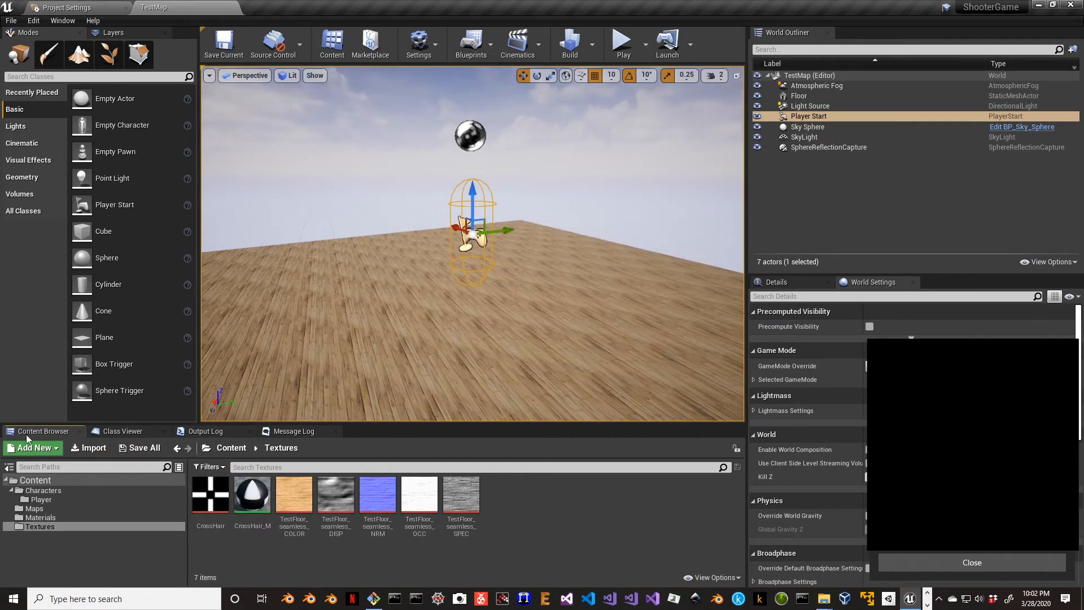
{"action": "left_click", "coordinate": [20, 490]}
{"action": "left_click", "coordinate": [12, 490]}
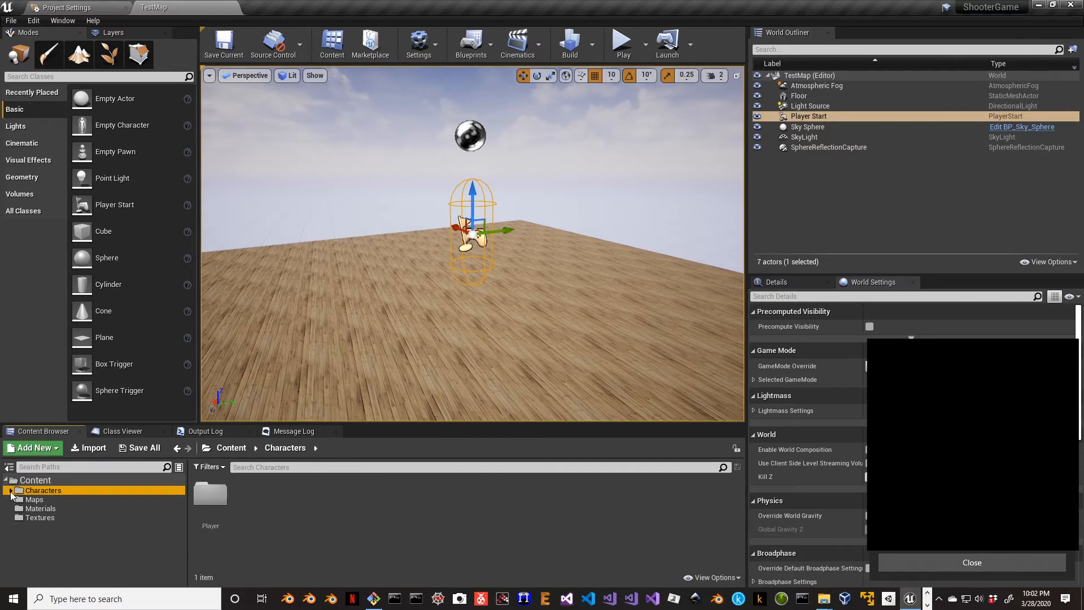
{"action": "left_click", "coordinate": [26, 480]}
{"action": "right_click", "coordinate": [35, 481]}
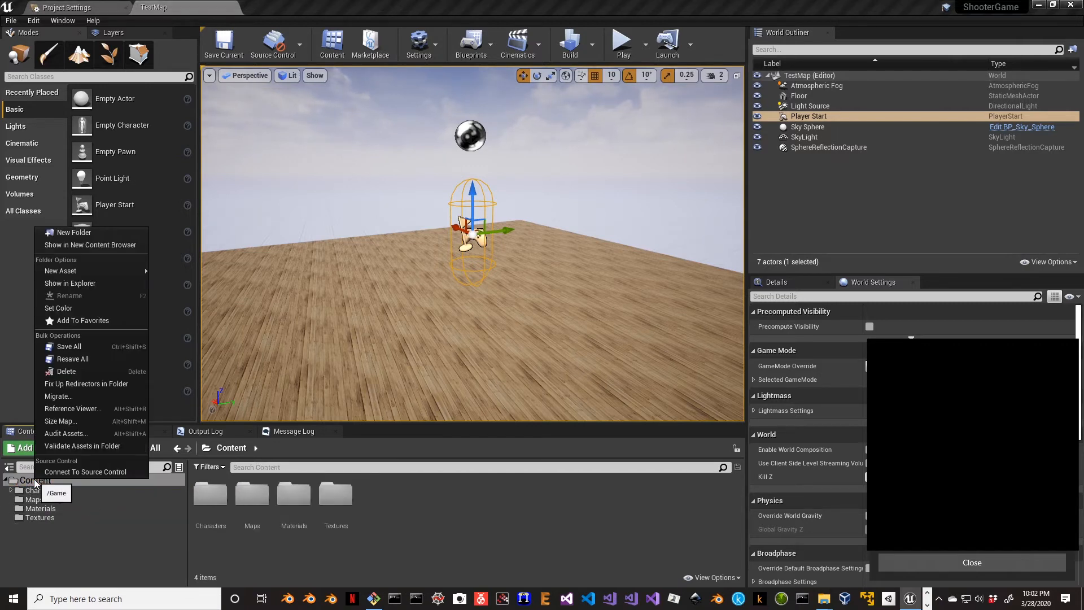
{"action": "left_click", "coordinate": [45, 538]}
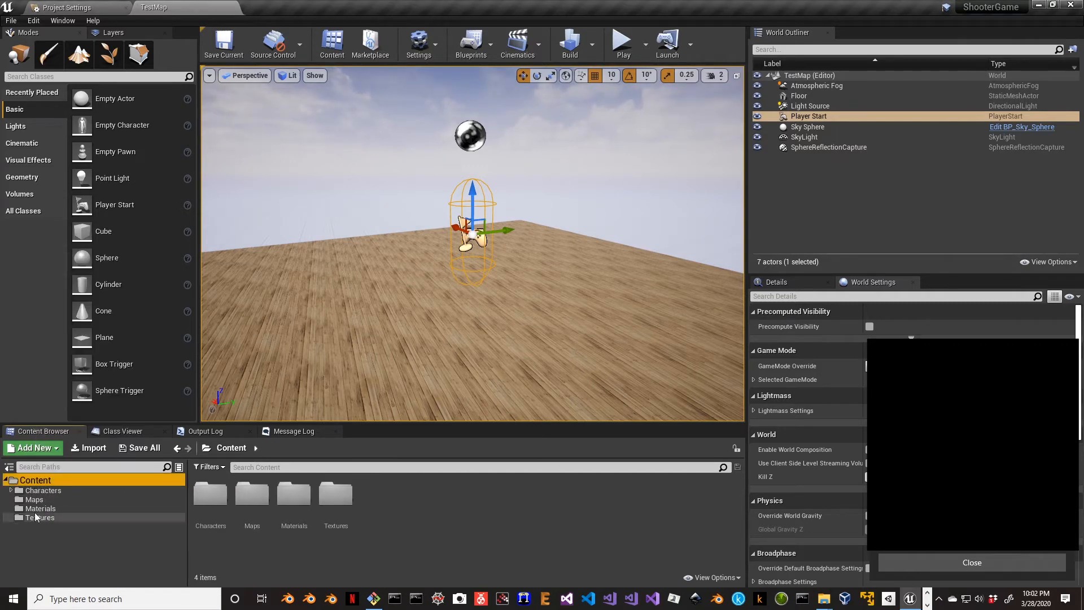
Create a new folder named HUD inside the Characters/Player content folder
{"action": "left_click", "coordinate": [11, 491]}
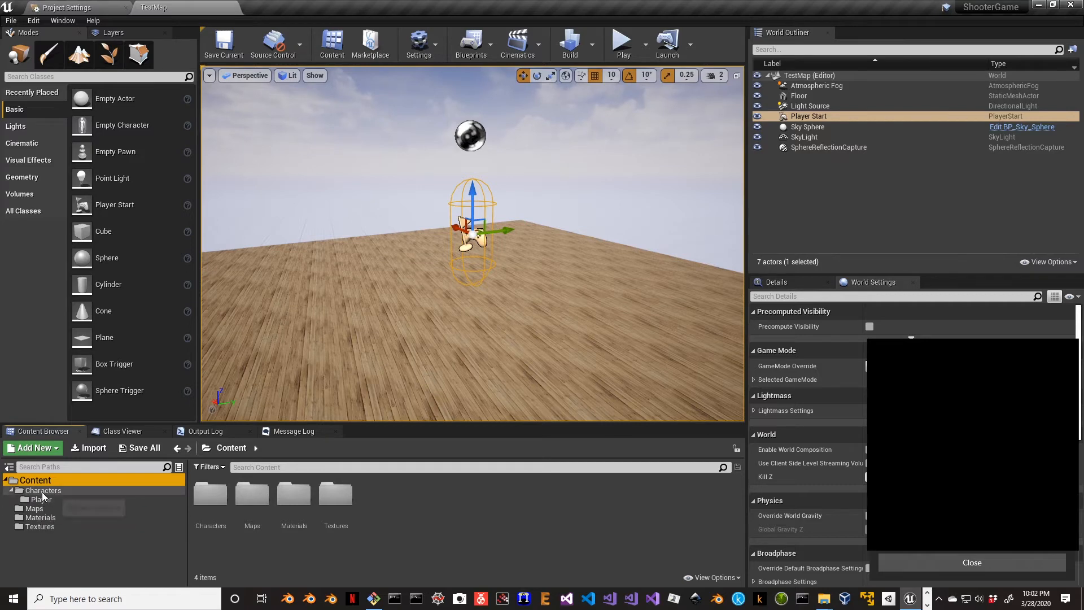
{"action": "left_click", "coordinate": [42, 500]}
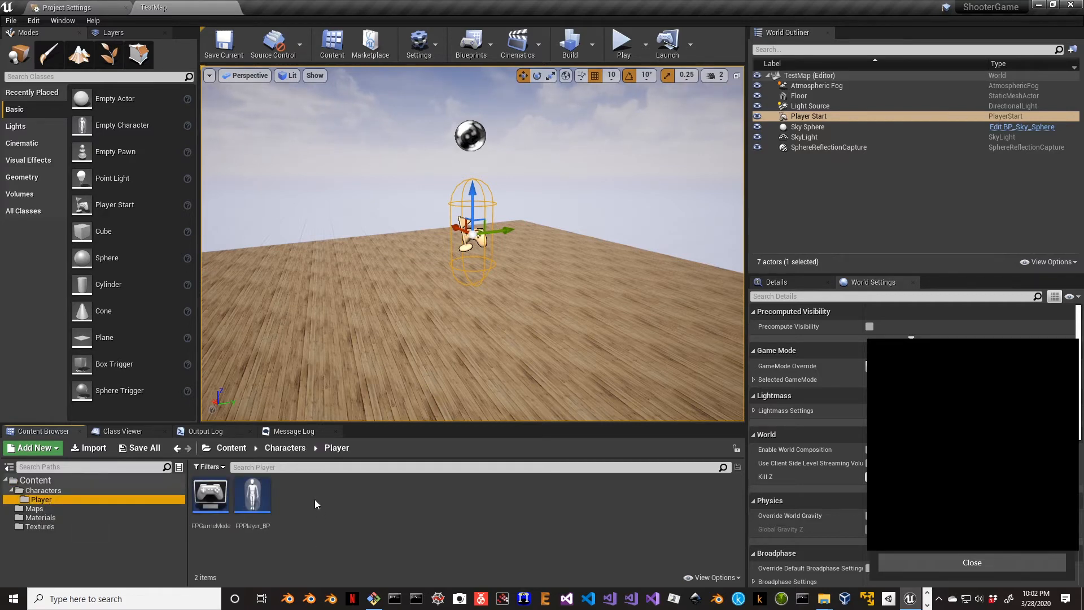
{"action": "right_click", "coordinate": [52, 500]}
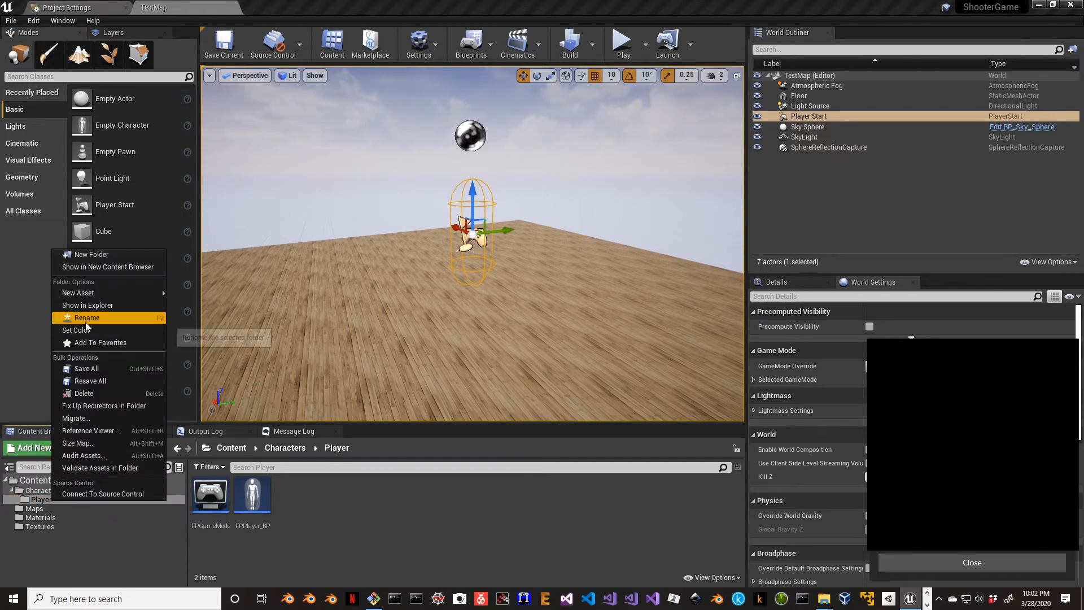
{"action": "left_click", "coordinate": [101, 255]}
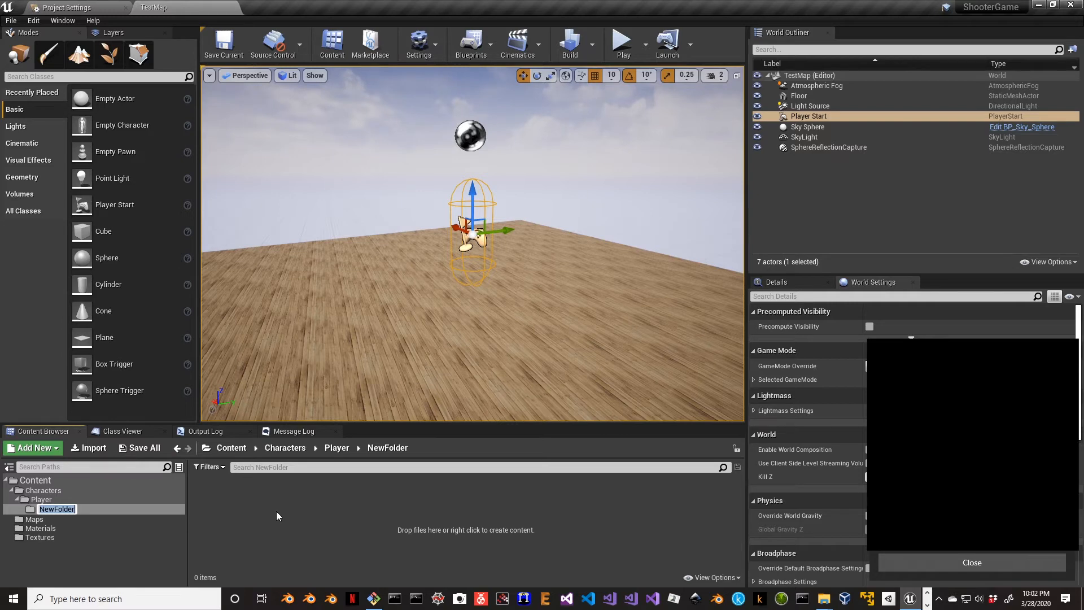
{"action": "type", "text": "HUD"}
{"action": "key", "text": "Return"}
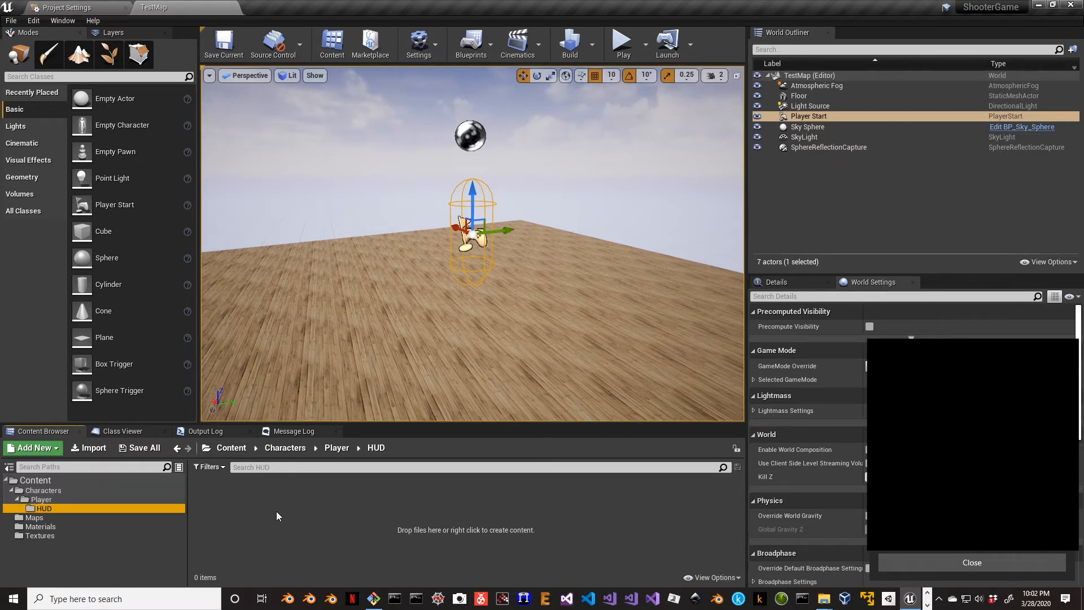
Create a Widget Blueprint in the HUD folder and name it FirstPersonHUD_WID
{"action": "right_click", "coordinate": [221, 494]}
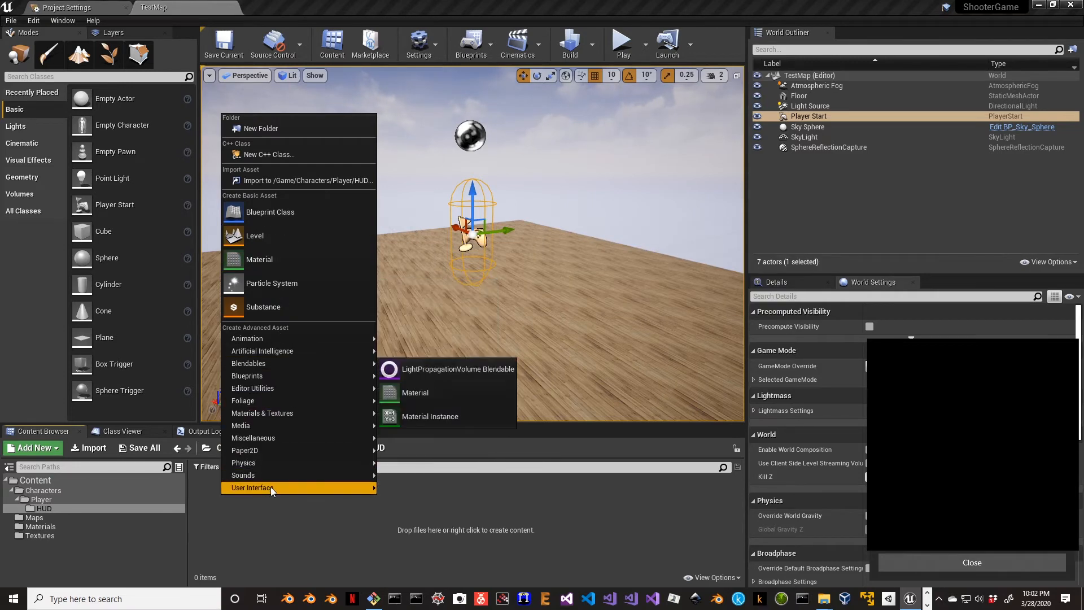
{"action": "mouse_move", "coordinate": [270, 486]}
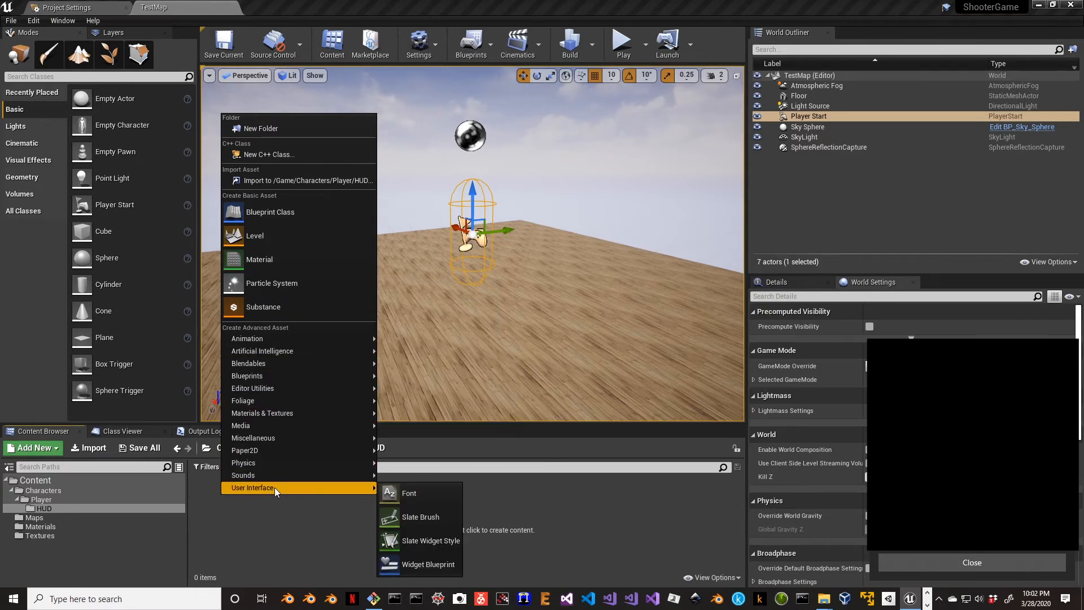
{"action": "left_click", "coordinate": [433, 564]}
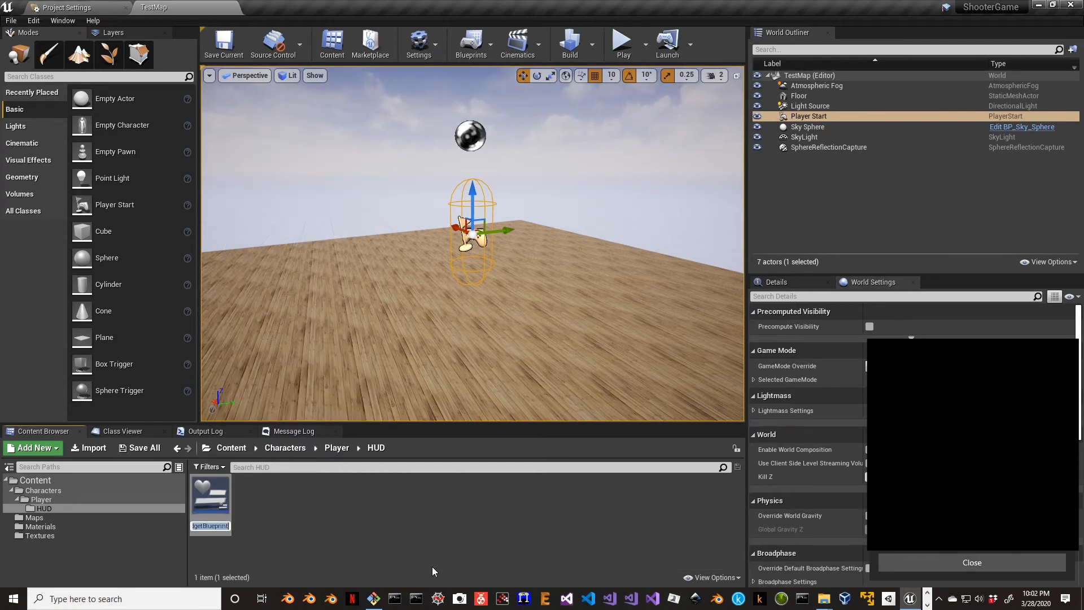
{"action": "type", "text": "Mai"}
{"action": "key", "text": "BackSpace"}
{"action": "key", "text": "BackSpace"}
{"action": "key", "text": "BackSpace"}
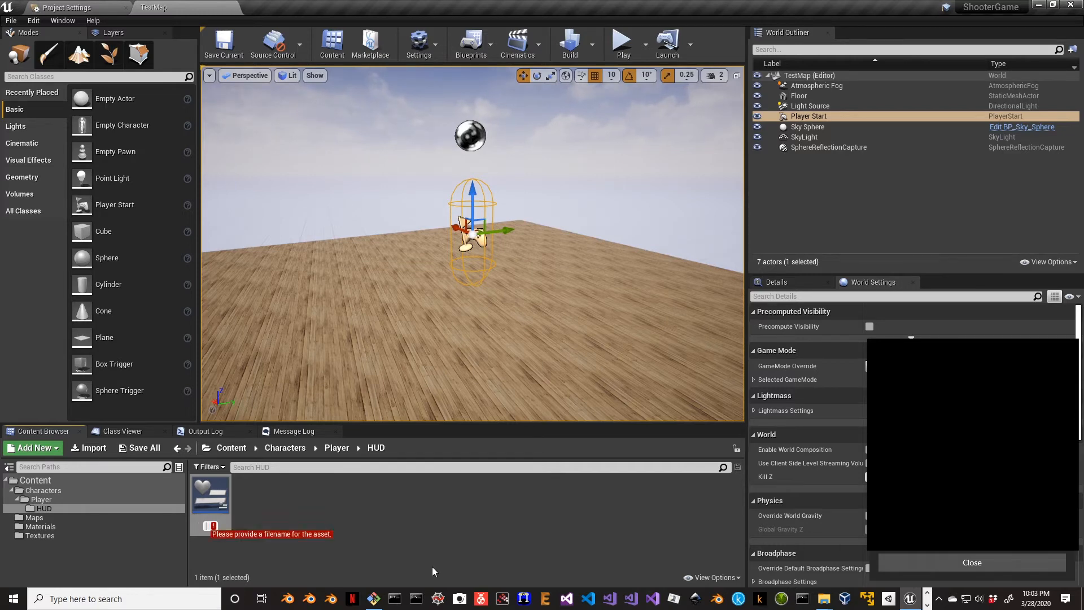
{"action": "type", "text": "First"}
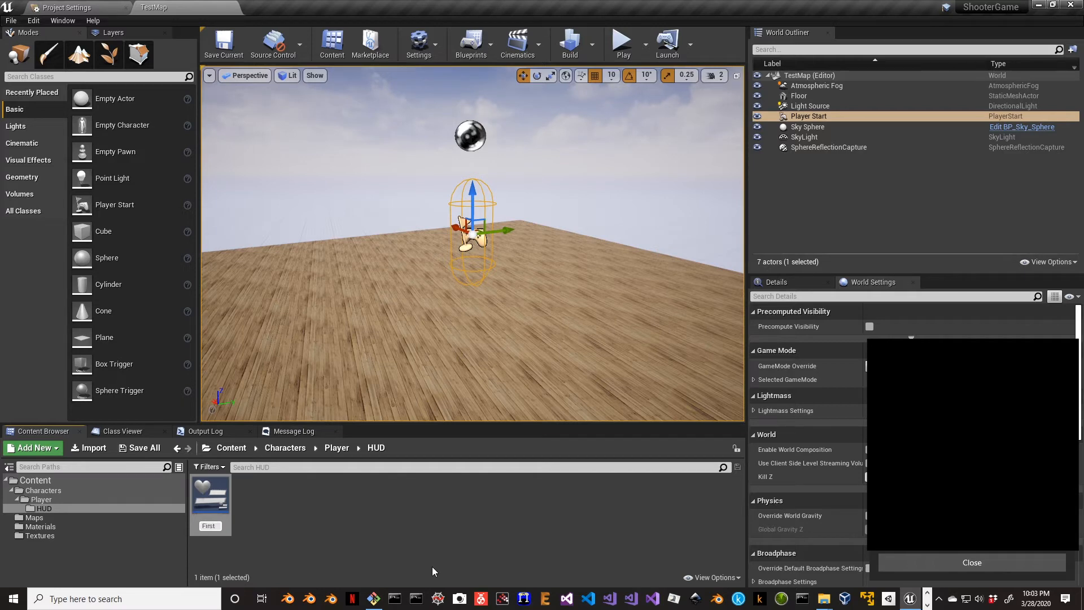
{"action": "type", "text": "Person"}
{"action": "type", "text": "HUD"}
{"action": "type", "text": "_"}
{"action": "type", "text": "W"}
{"action": "type", "text": "IDG"}
{"action": "key", "text": "BackSpace"}
{"action": "key", "text": "Return"}
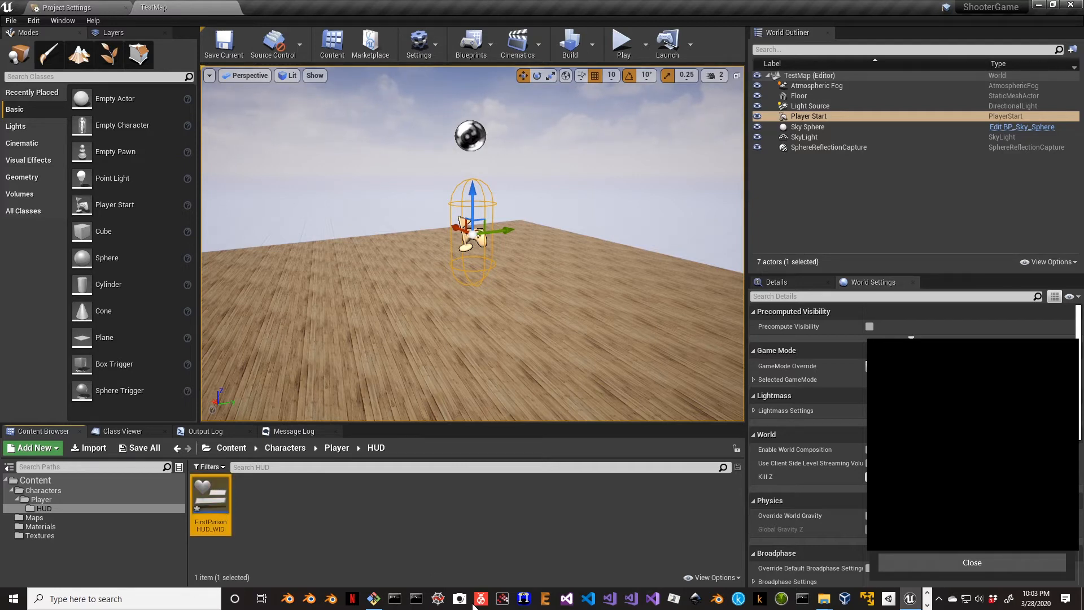
Open the FirstPersonHUD_WID widget in its designer and dock its editor alongside the main editor's tabs
{"action": "double_click", "coordinate": [203, 500]}
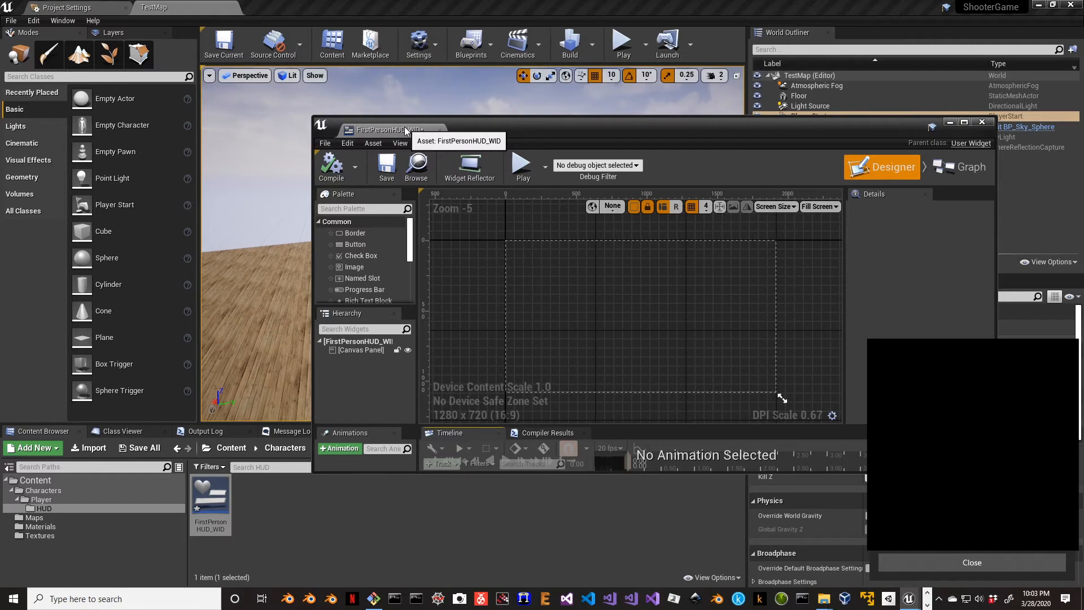
{"action": "left_click_drag", "start_coordinate": [405, 129], "coordinate": [288, 7]}
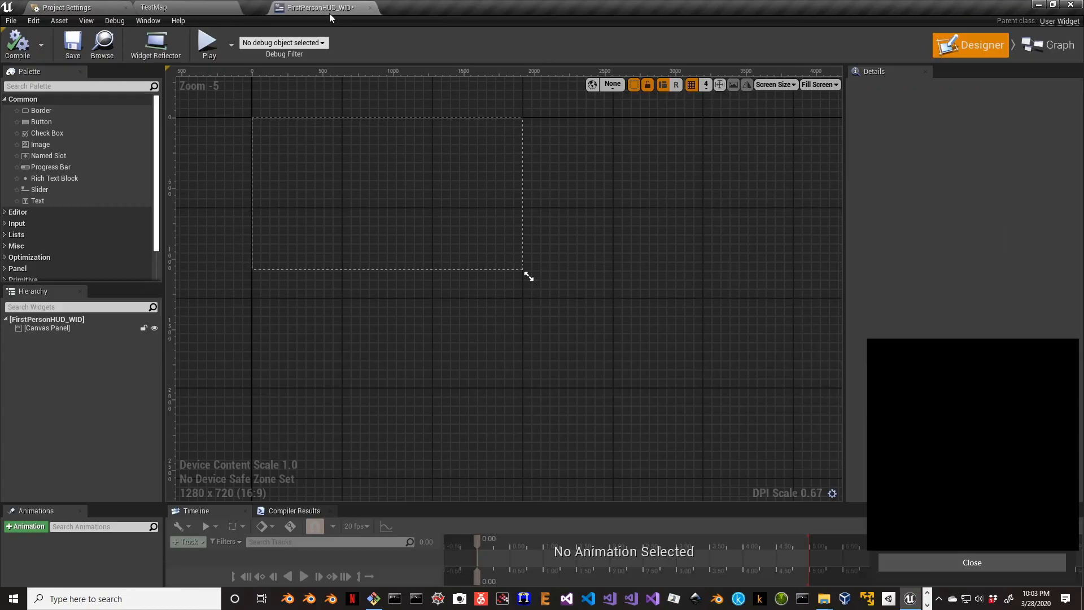
{"action": "scroll", "coordinate": [408, 263], "scroll_direction": "up", "scroll_amount": 1}
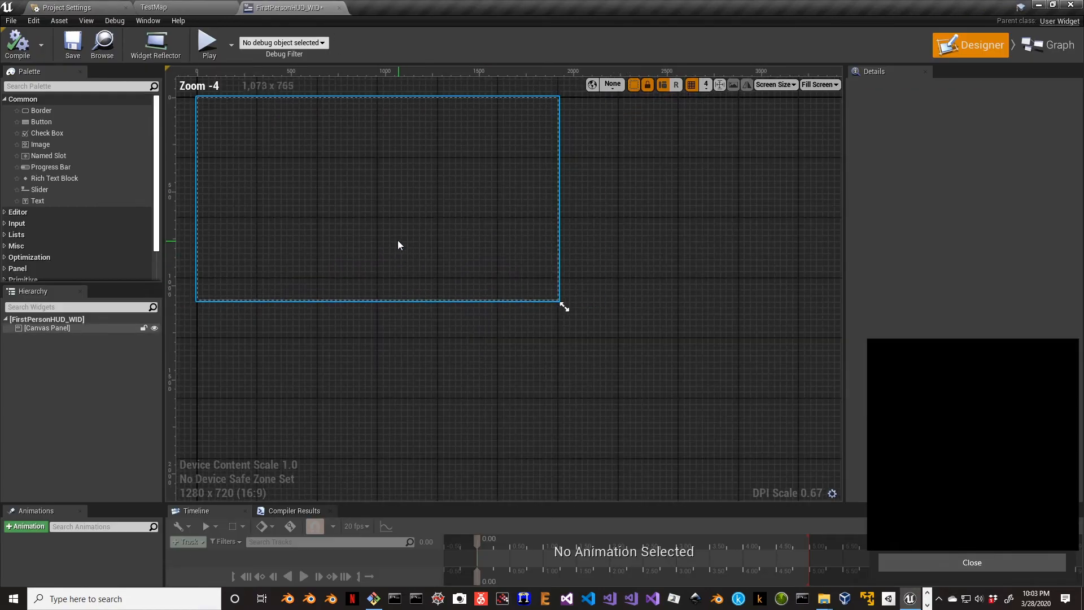
{"action": "right_click_drag", "start_coordinate": [320, 208], "coordinate": [465, 274]}
{"action": "scroll", "coordinate": [456, 333], "scroll_direction": "up", "scroll_amount": 1}
{"action": "scroll", "coordinate": [498, 332], "scroll_direction": "up", "scroll_amount": 1}
{"action": "scroll", "coordinate": [465, 274], "scroll_direction": "down", "scroll_amount": 1}
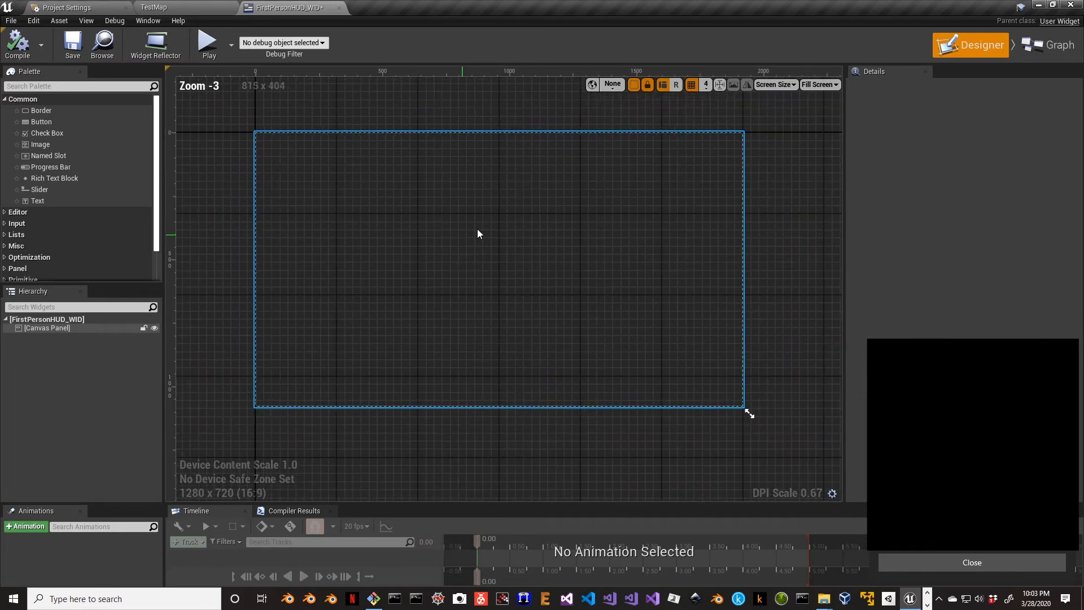
Look through the widget designer's Screen Size preset categories and select the root canvas panel
{"action": "left_click", "coordinate": [792, 88]}
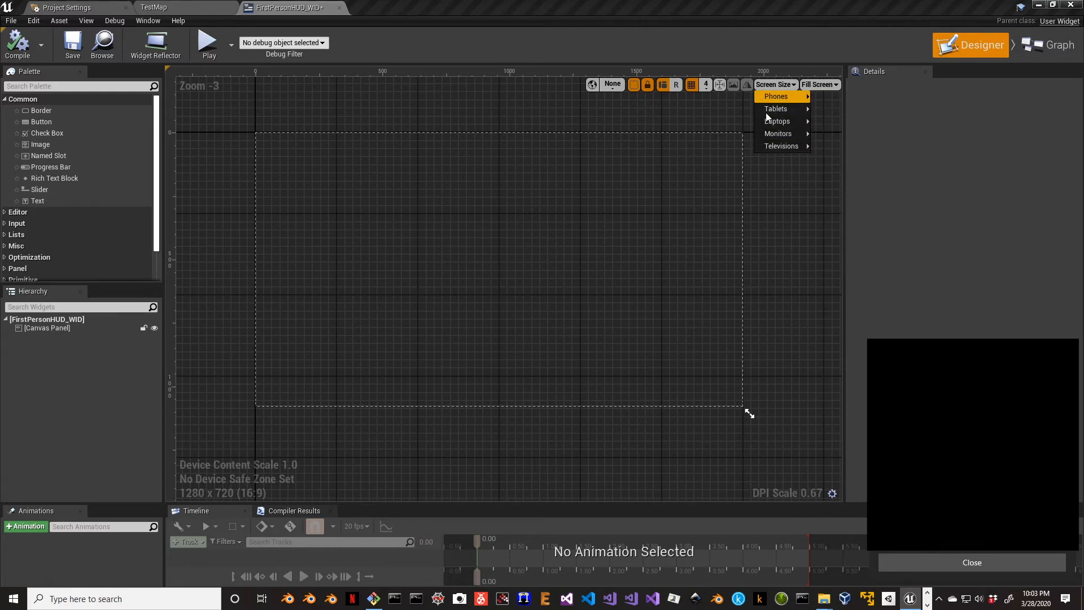
{"action": "left_click", "coordinate": [811, 244]}
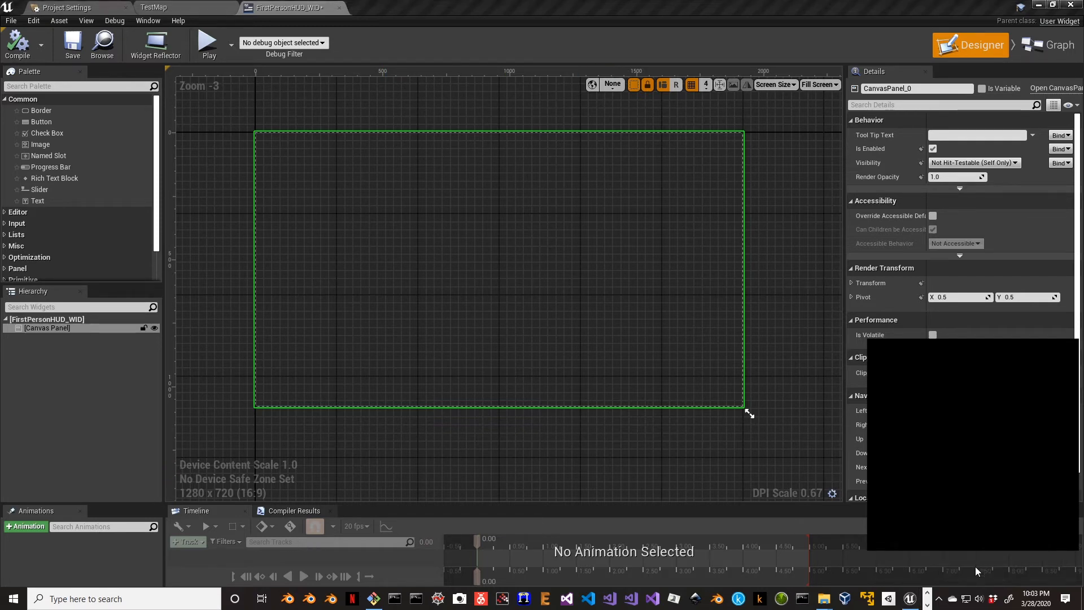
{"action": "left_click", "coordinate": [976, 562]}
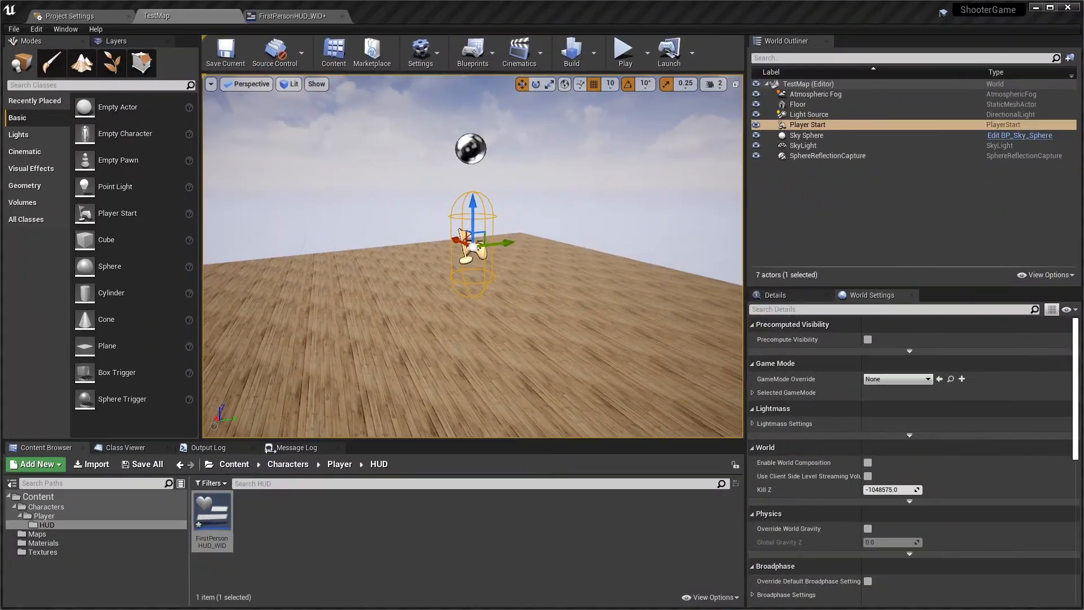
Close the Project Settings tab and return to the FirstPersonHUD_WID designer
{"action": "left_click", "coordinate": [284, 15]}
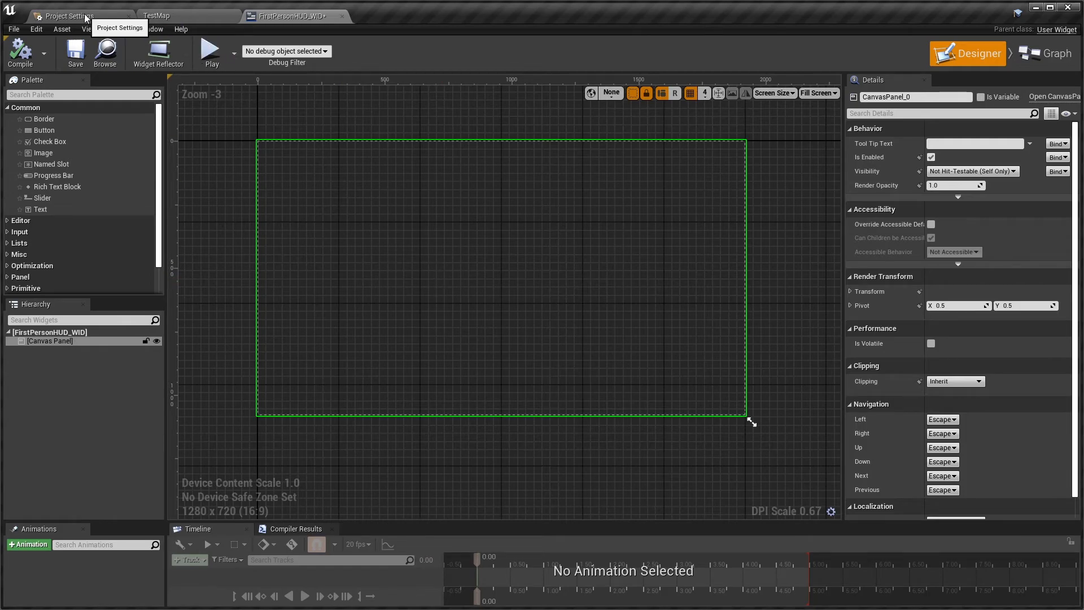
{"action": "left_click", "coordinate": [103, 6]}
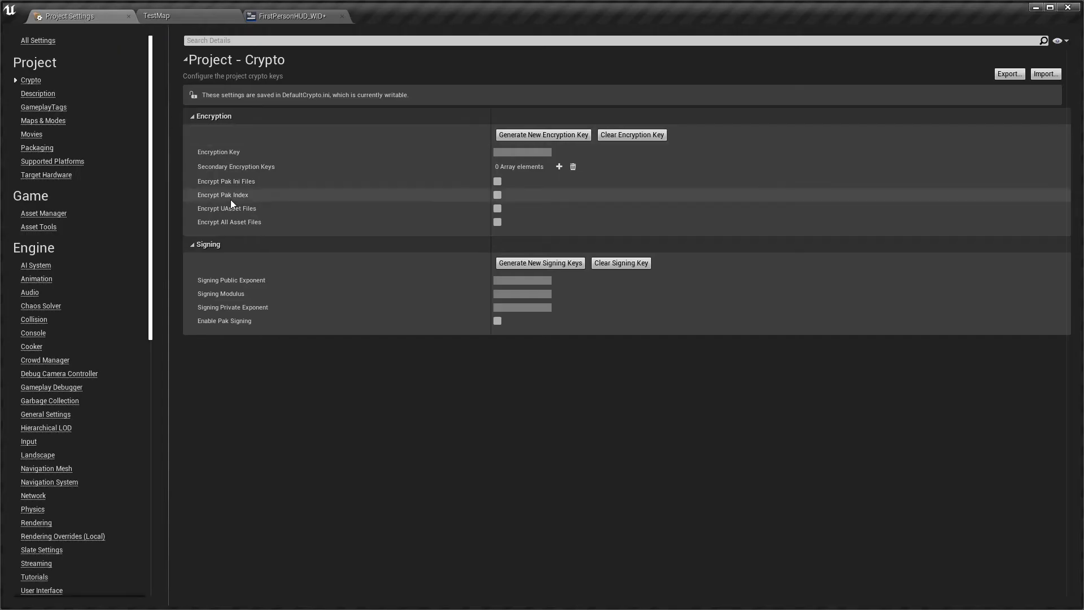
{"action": "left_click", "coordinate": [128, 17]}
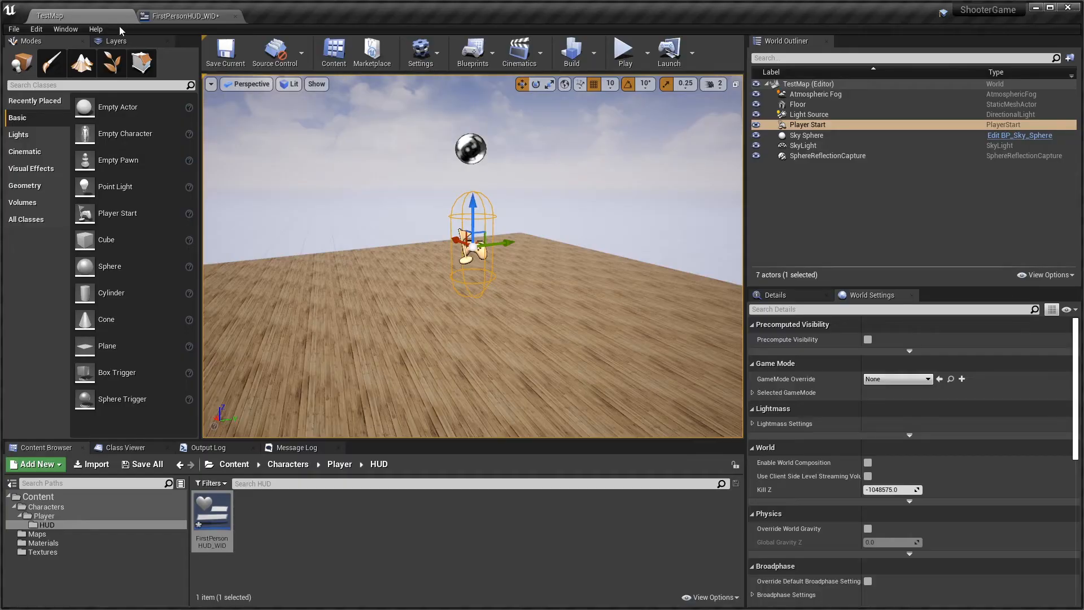
{"action": "left_click", "coordinate": [182, 16]}
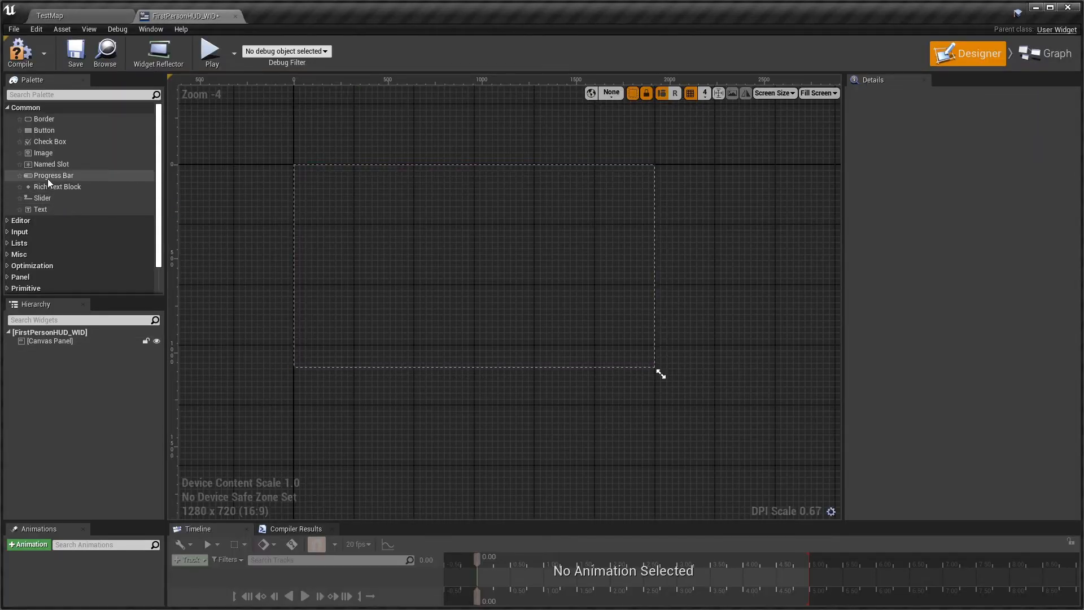
Add an Image widget to the canvas panel and set its brush image to the CrossHair texture
{"action": "left_click_drag", "start_coordinate": [43, 152], "coordinate": [380, 229]}
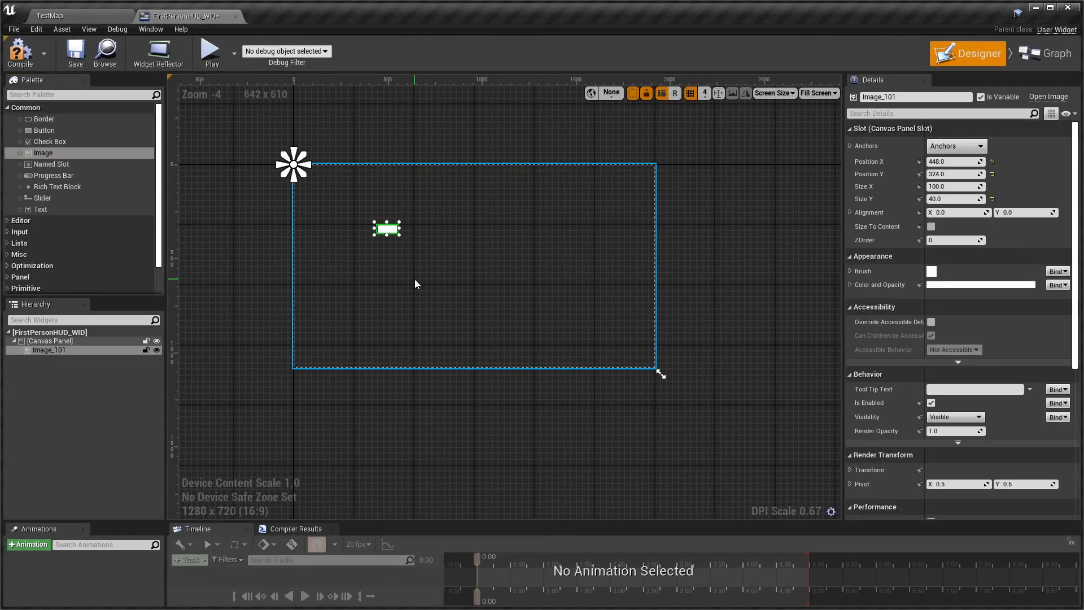
{"action": "scroll", "coordinate": [983, 393], "scroll_direction": "down", "scroll_amount": 3}
{"action": "scroll", "coordinate": [984, 393], "scroll_direction": "up", "scroll_amount": 3}
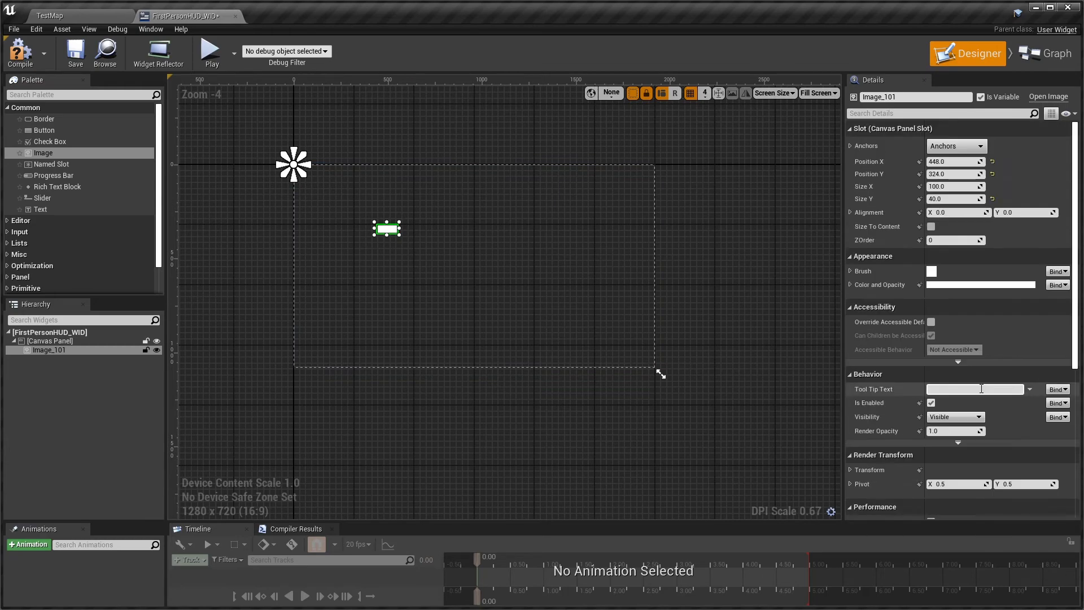
{"action": "scroll", "coordinate": [941, 337], "scroll_direction": "down", "scroll_amount": 5}
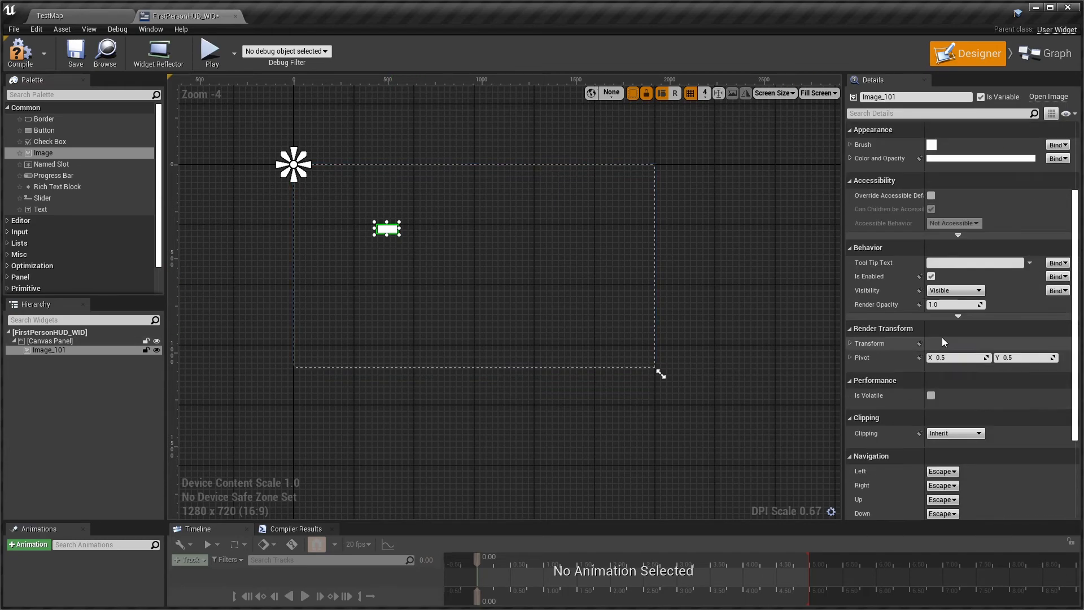
{"action": "scroll", "coordinate": [942, 337], "scroll_direction": "up", "scroll_amount": 3}
{"action": "scroll", "coordinate": [943, 336], "scroll_direction": "up", "scroll_amount": 3}
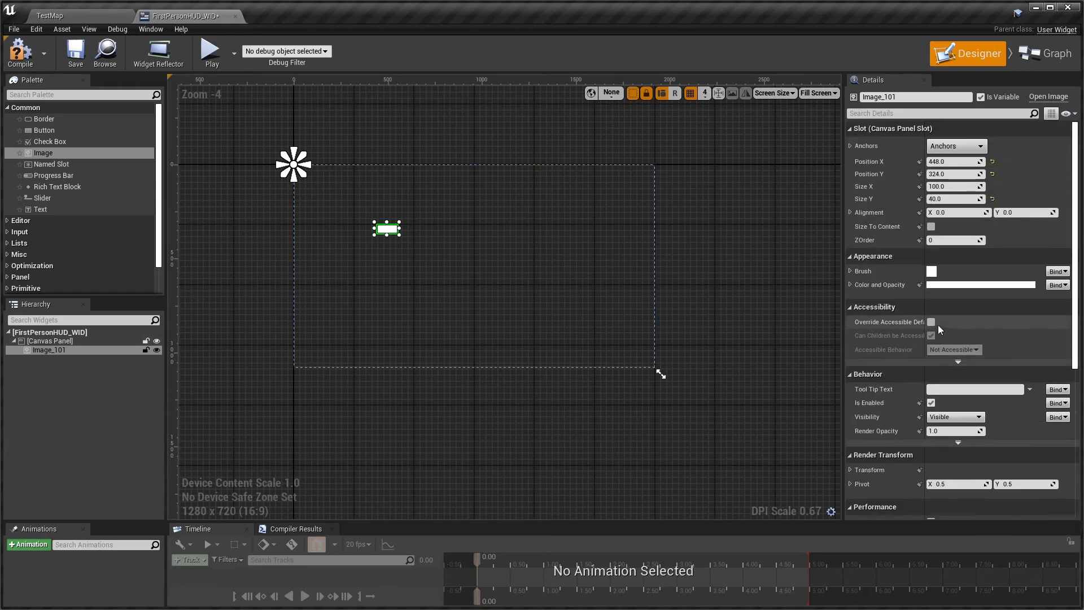
{"action": "left_click", "coordinate": [849, 271]}
{"action": "left_click", "coordinate": [1004, 293]}
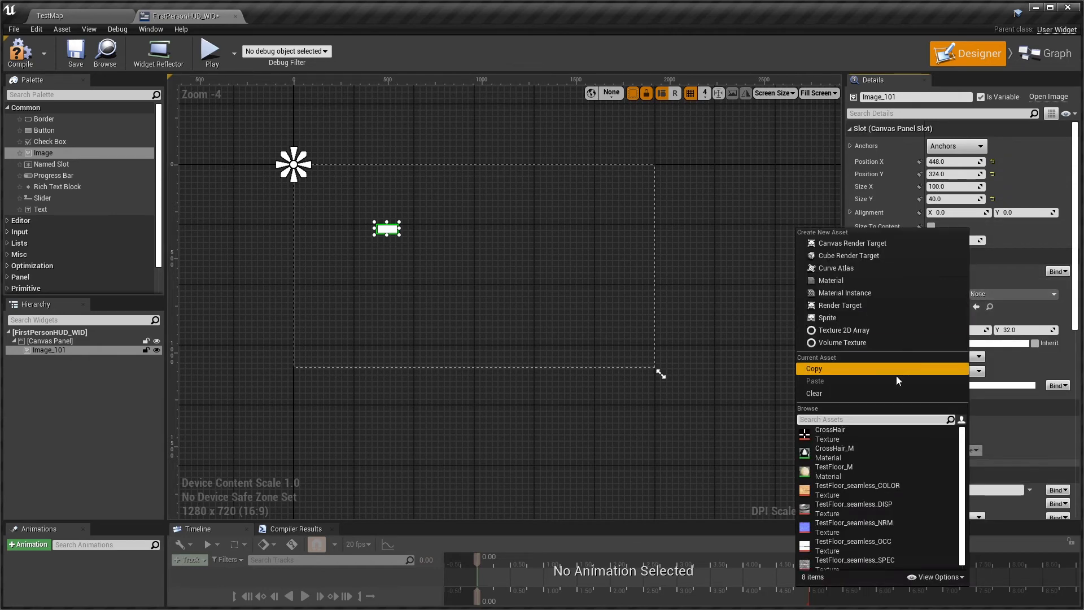
{"action": "left_click", "coordinate": [848, 433]}
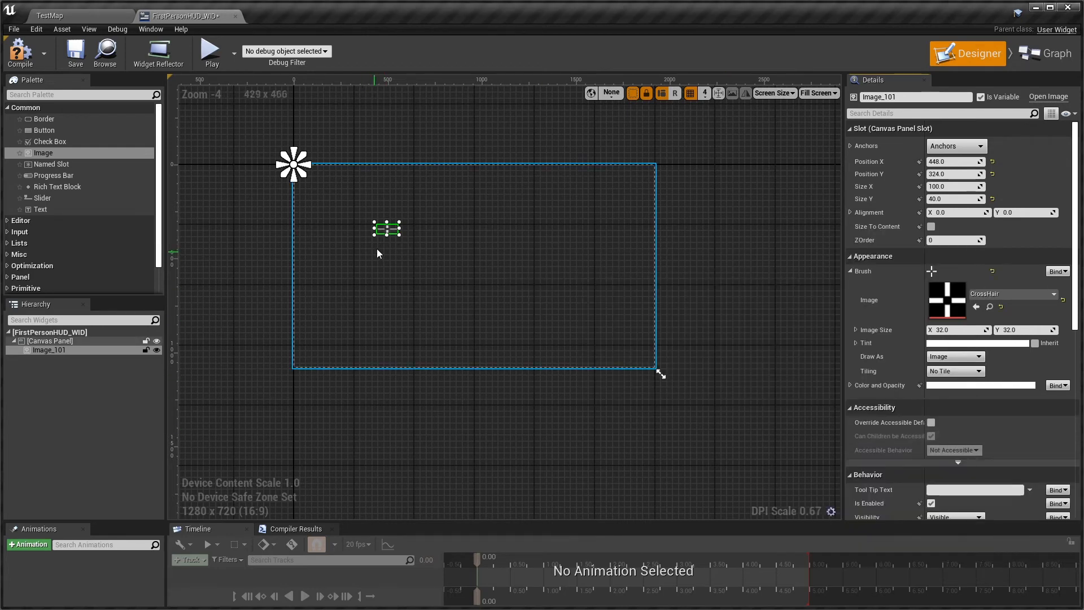
Stretch the crosshair image to a height of about 91 and anchor it to the centre of the canvas
{"action": "left_click_drag", "start_coordinate": [386, 235], "coordinate": [384, 247]}
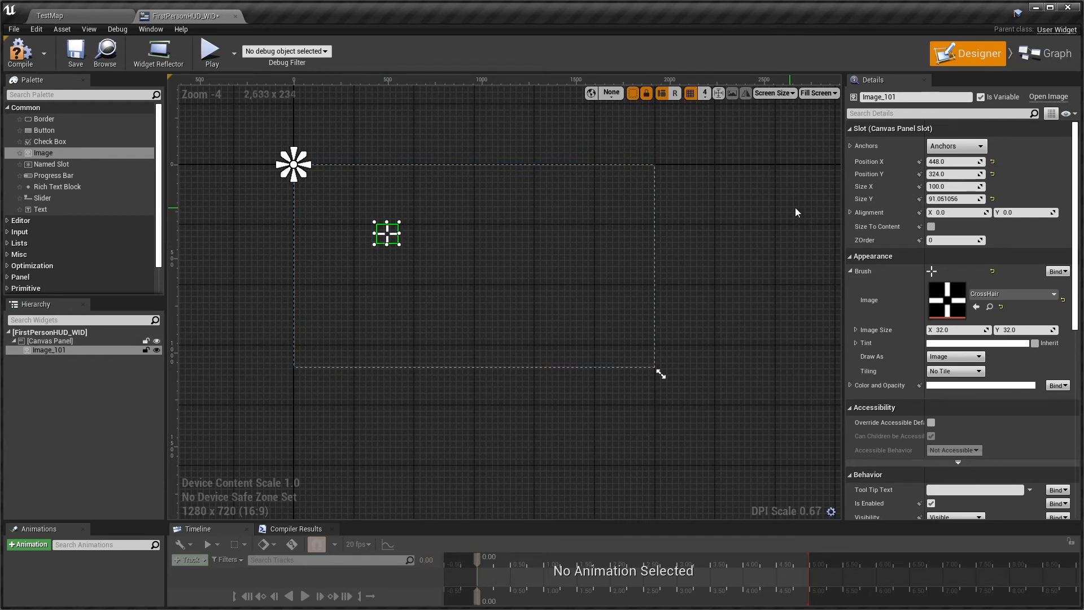
{"action": "left_click", "coordinate": [977, 148]}
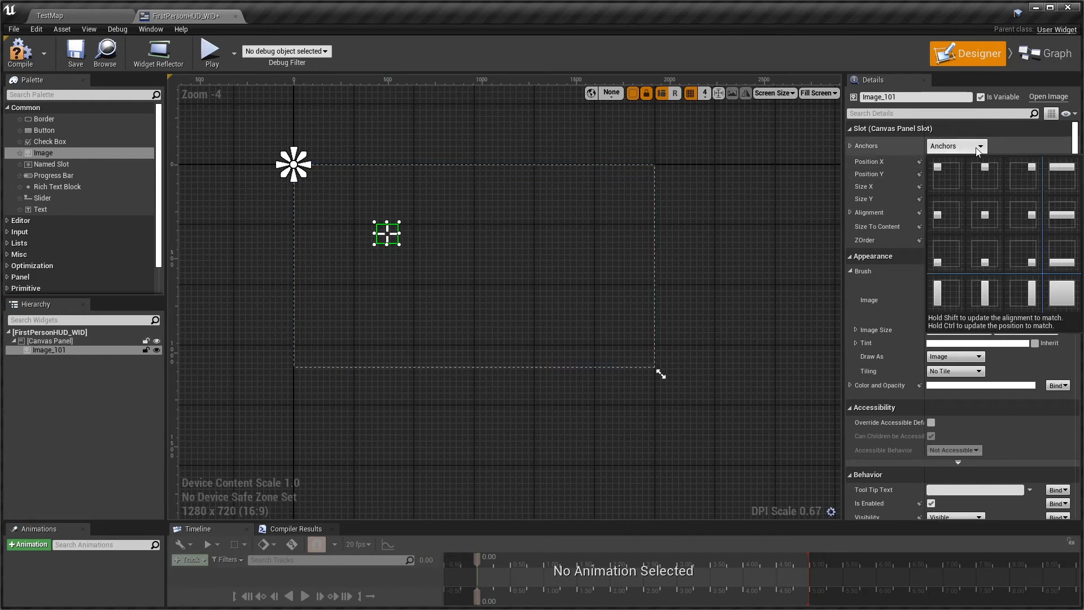
{"action": "left_click", "coordinate": [984, 217]}
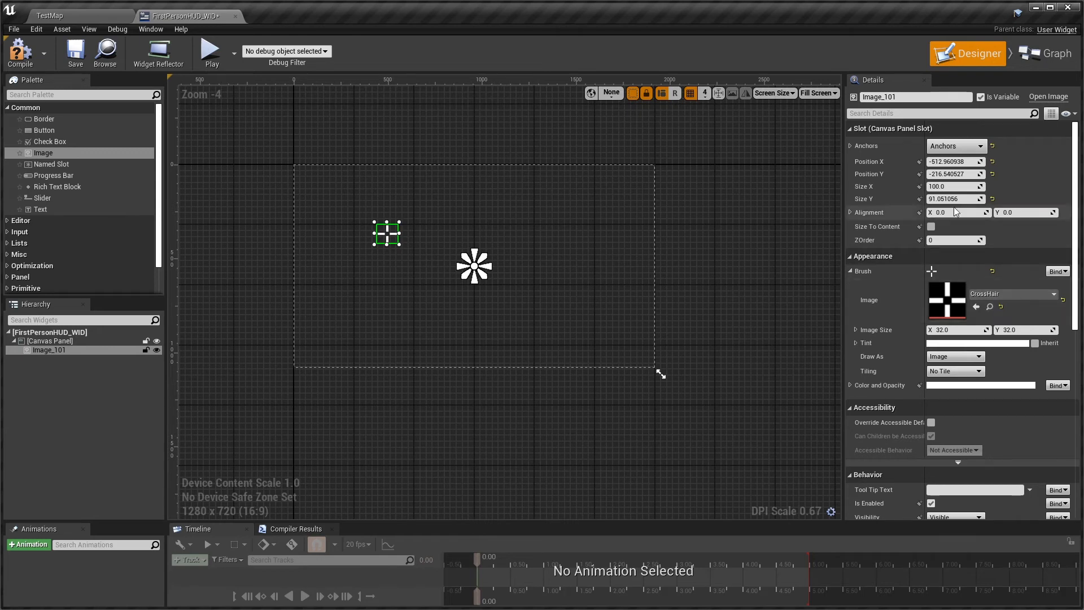
Reset the crosshair image's position, then centre it on the anchor with Position X about -47 and Position Y about -45
{"action": "left_click", "coordinate": [991, 161]}
{"action": "left_click", "coordinate": [991, 174]}
{"action": "left_click_drag", "start_coordinate": [957, 162], "coordinate": [937, 161]}
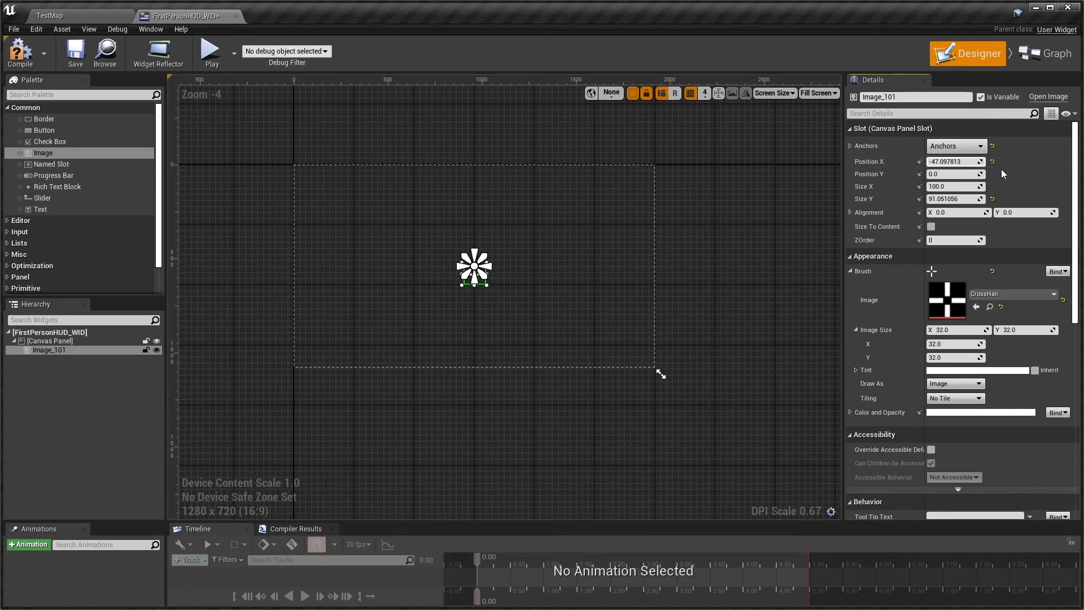
{"action": "left_click_drag", "start_coordinate": [949, 173], "coordinate": [939, 174]}
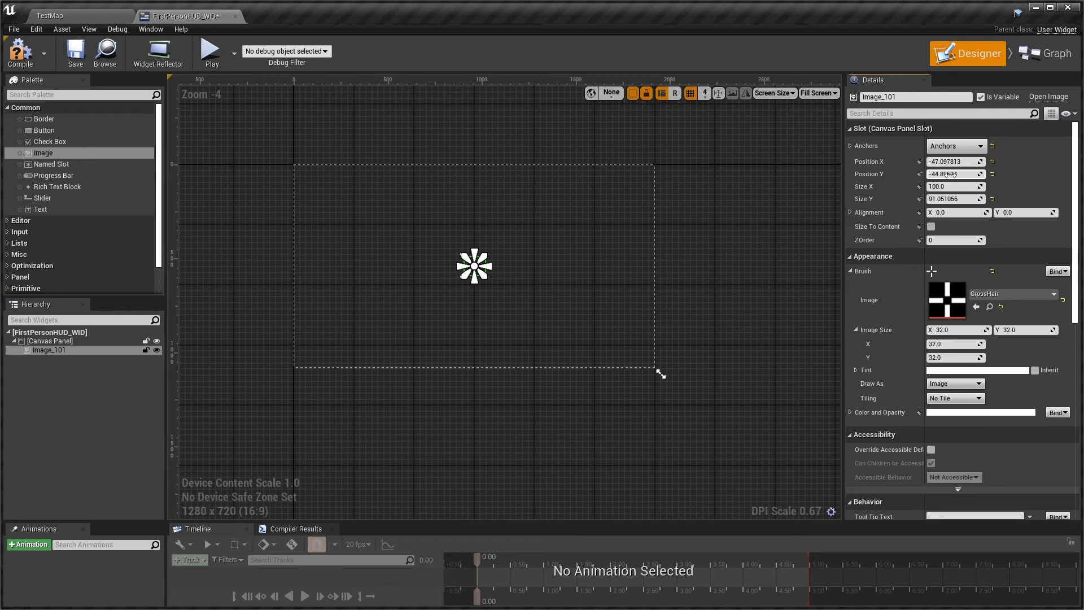
{"action": "left_click", "coordinate": [751, 246]}
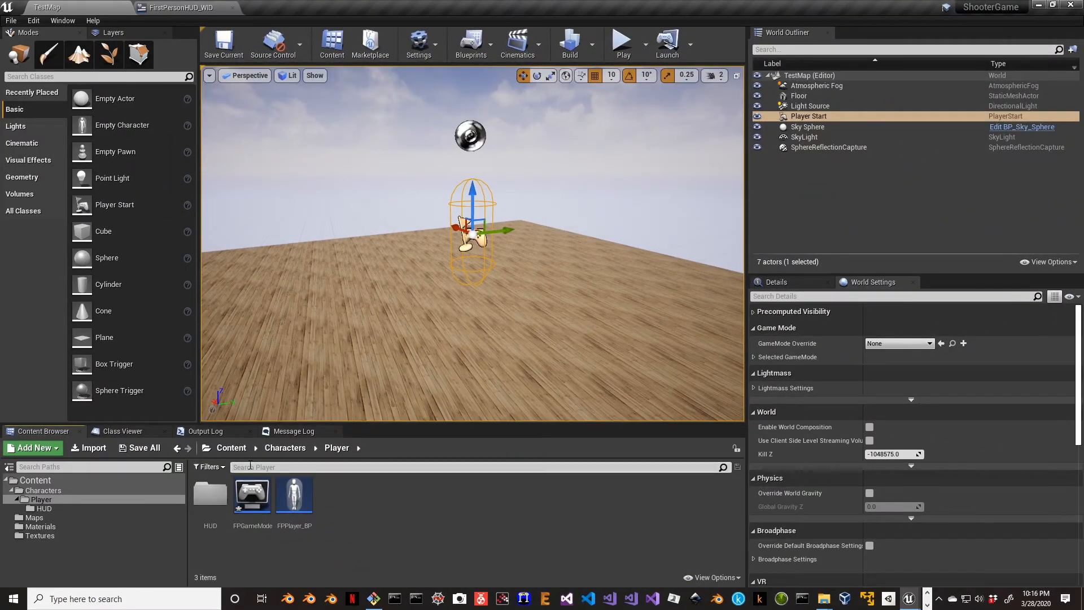
Create a Blueprint Class in the Player/HUD folder with HUD as its parent class
{"action": "left_click", "coordinate": [34, 508]}
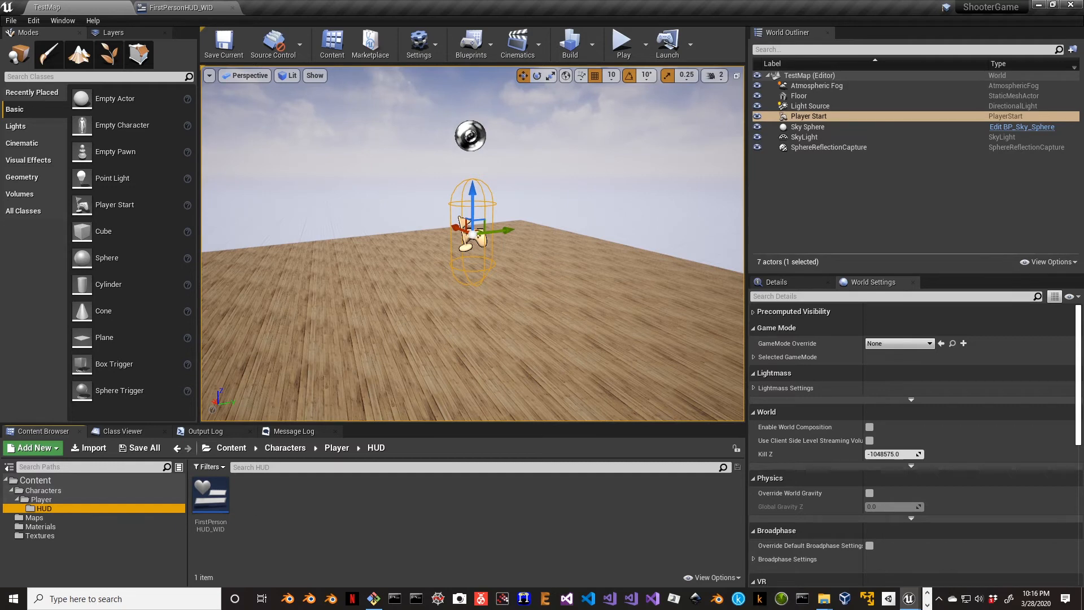
{"action": "right_click", "coordinate": [249, 492]}
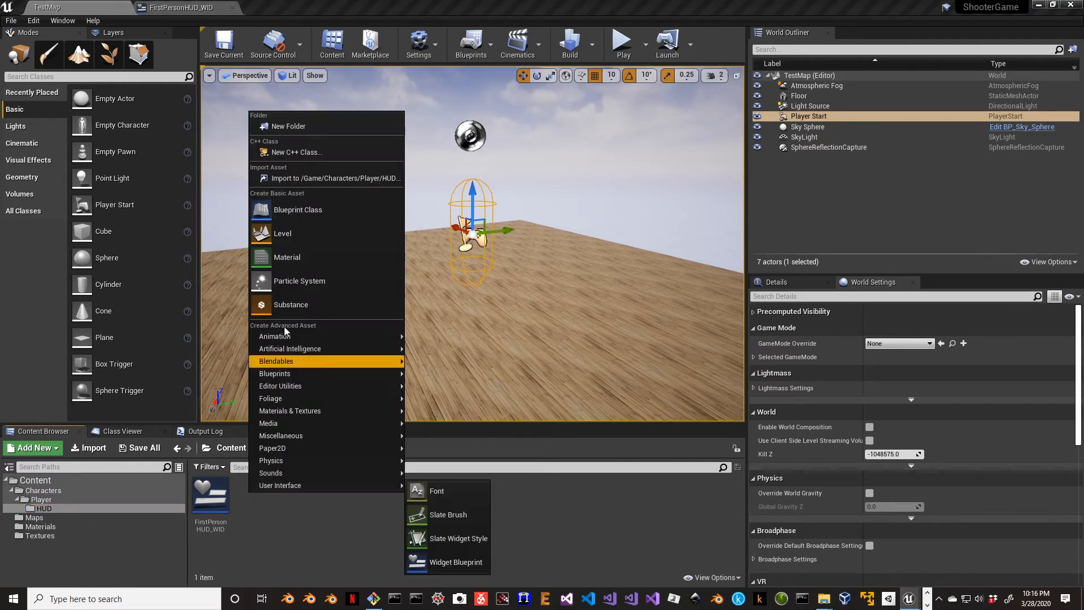
{"action": "left_click", "coordinate": [317, 211]}
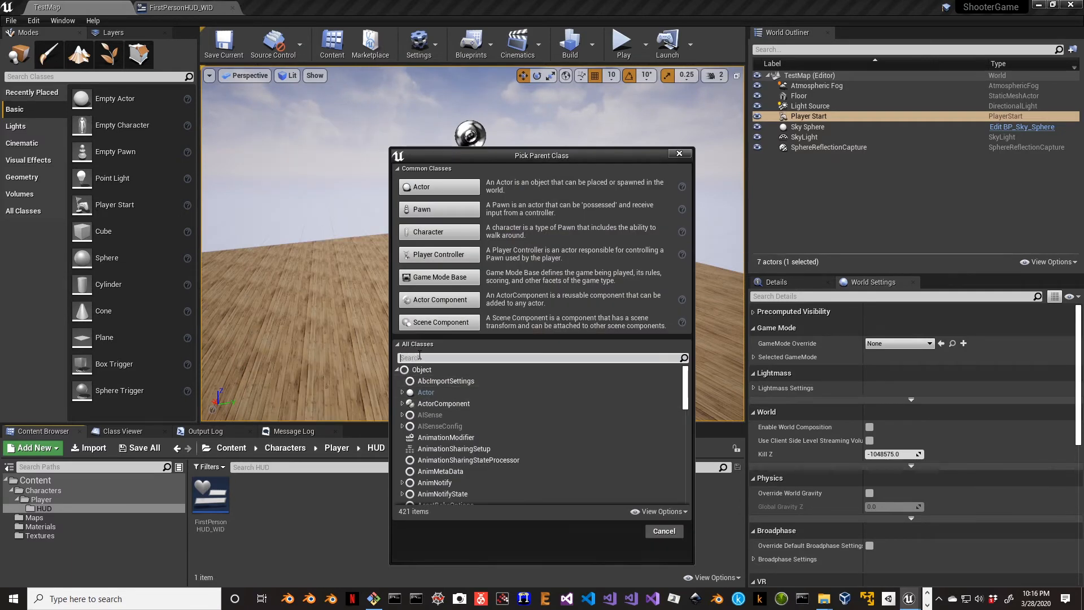
{"action": "type", "text": "HUD"}
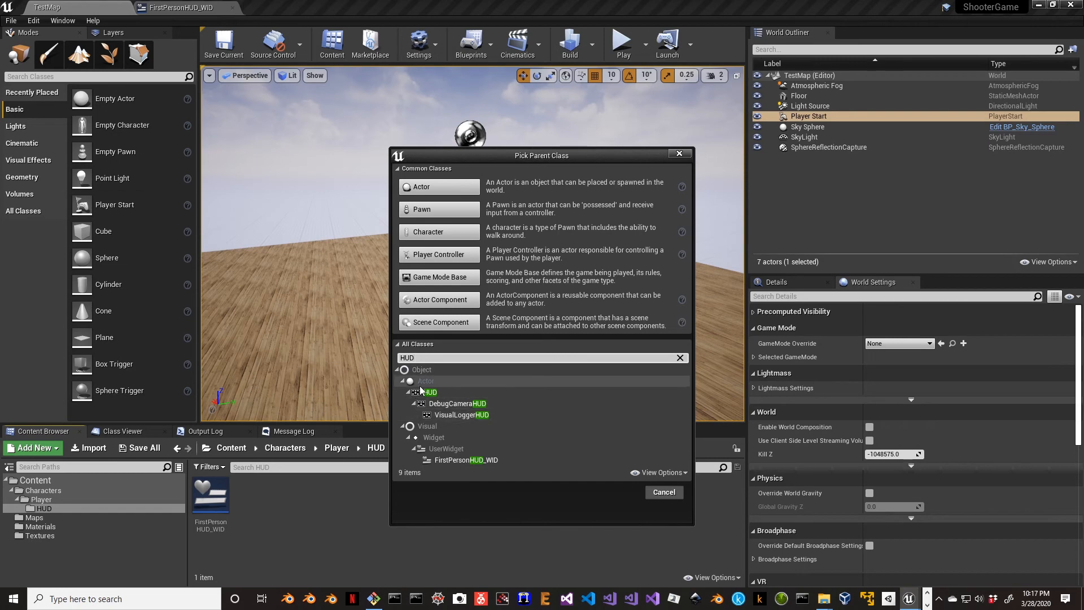
{"action": "left_click", "coordinate": [422, 395]}
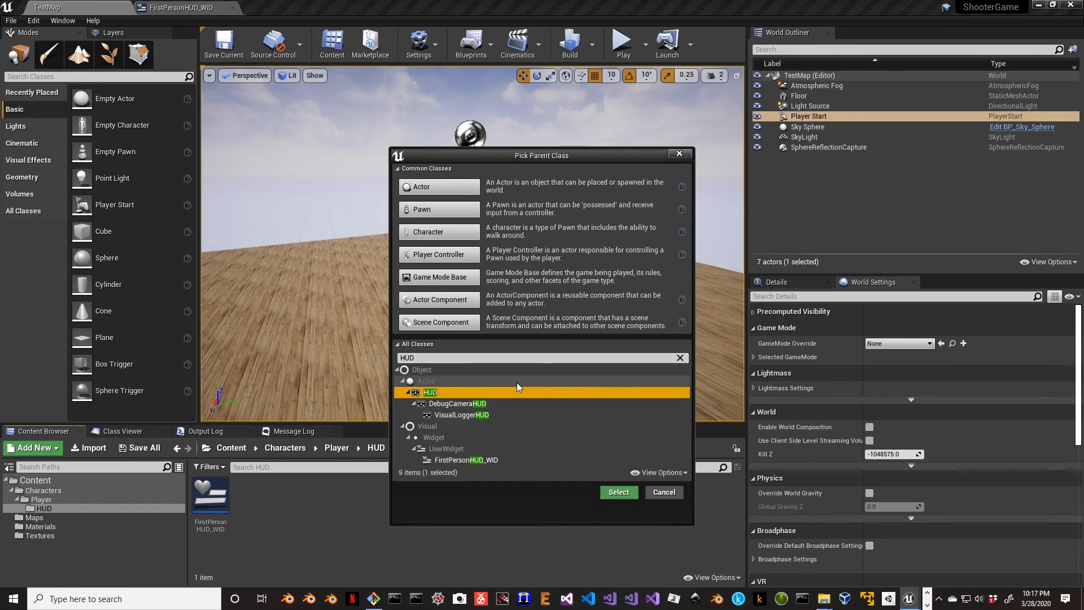
{"action": "left_click", "coordinate": [621, 492]}
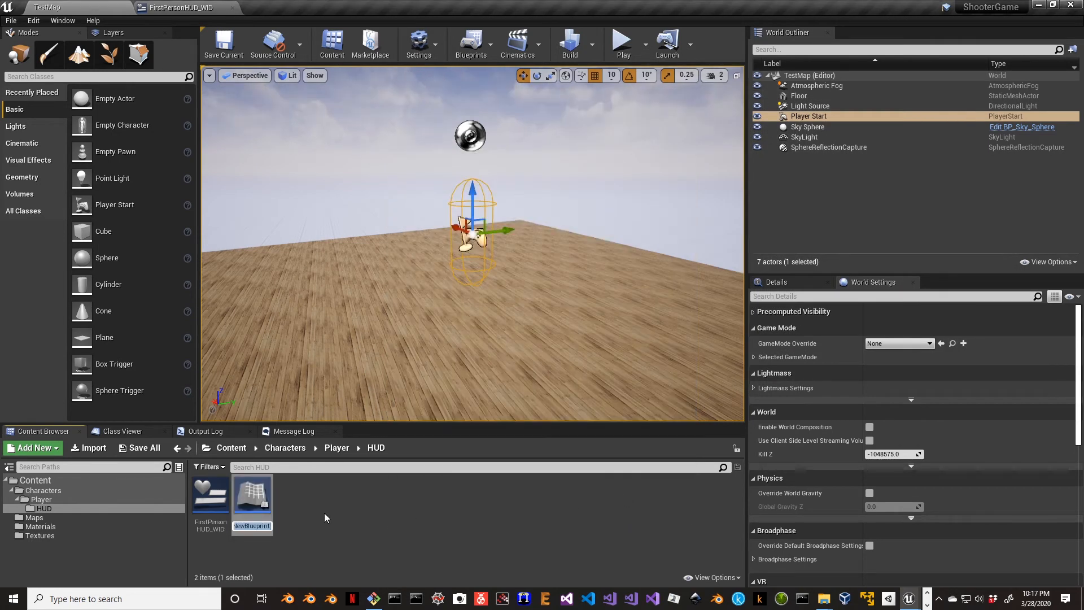
{"action": "type", "text": "MainHU"}
{"action": "key", "text": "BackSpace"}
{"action": "key", "text": "BackSpace"}
{"action": "key", "text": "BackSpace"}
{"action": "key", "text": "BackSpace"}
{"action": "key", "text": "BackSpace"}
{"action": "key", "text": "BackSpace"}
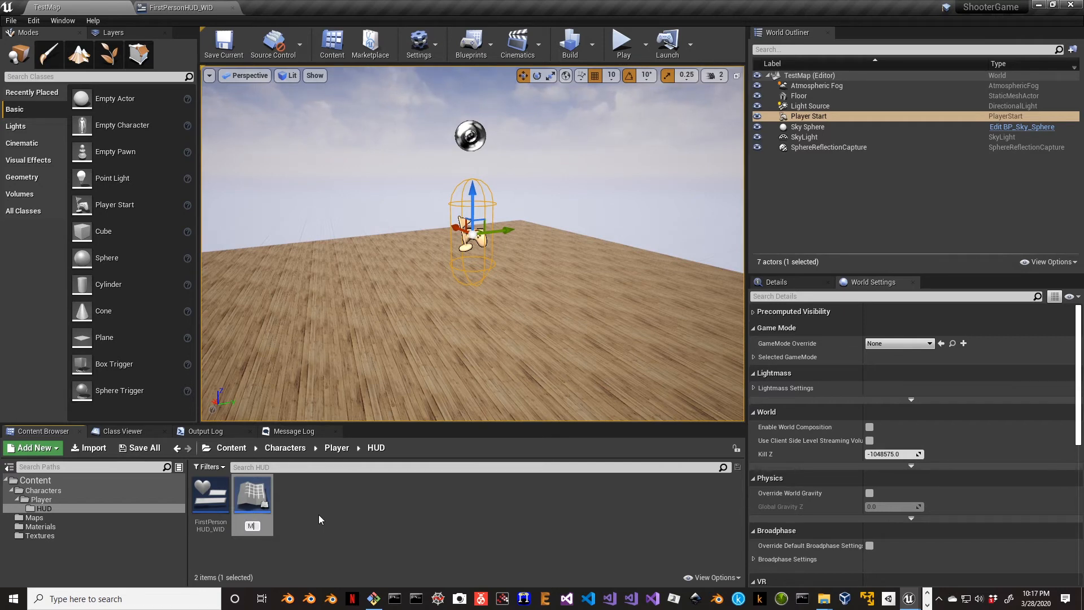
Name the new HUD blueprint FPS_HUD
{"action": "type", "text": "FPD"}
{"action": "key", "text": "BackSpace"}
{"action": "type", "text": "S"}
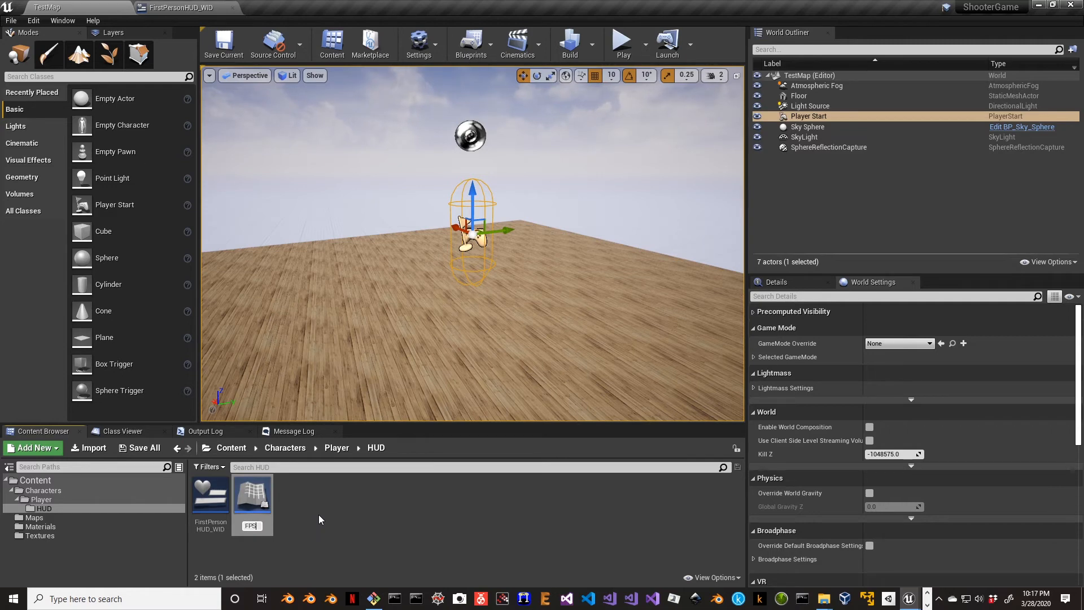
{"action": "type", "text": "_HUD"}
{"action": "key", "text": "Return"}
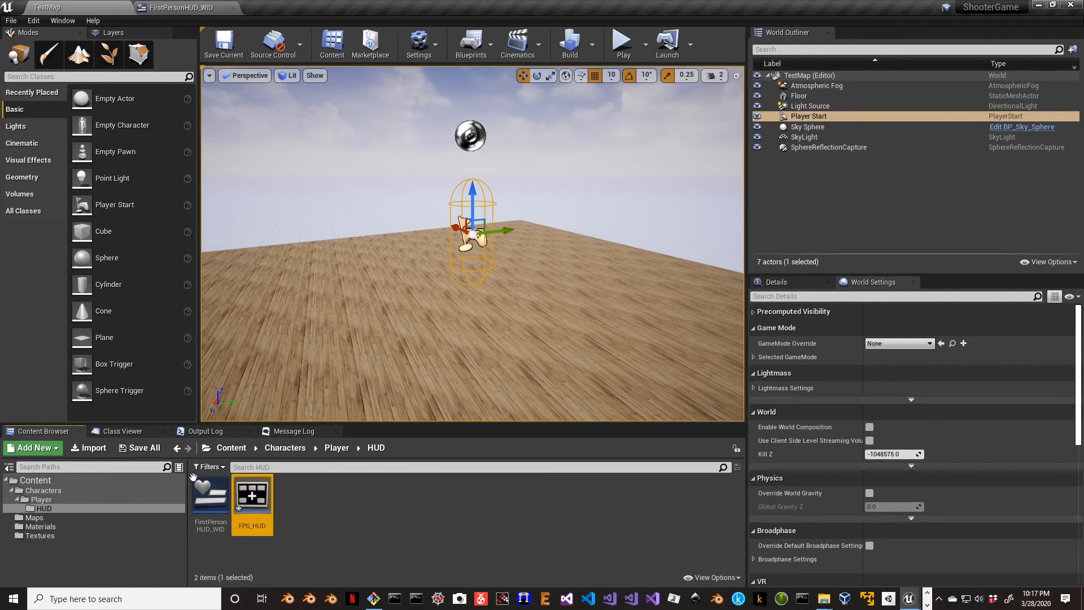
In FPS_HUD's Event Graph, delete the Event ActorBeginOverlap and Event Tick nodes and move Event BeginPlay to make room after it
{"action": "double_click", "coordinate": [250, 507]}
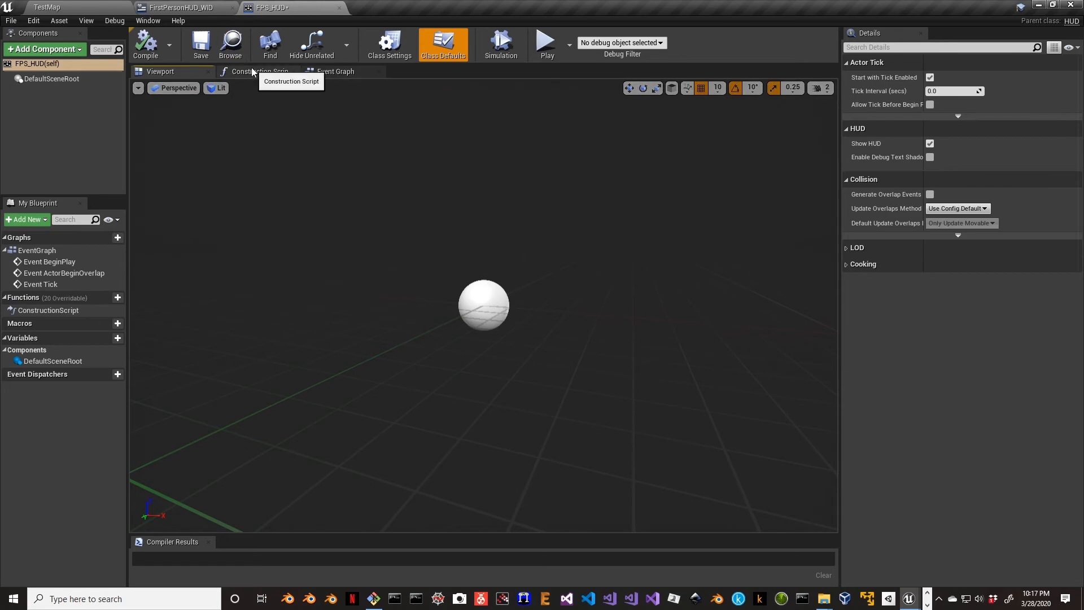
{"action": "left_click", "coordinate": [325, 71]}
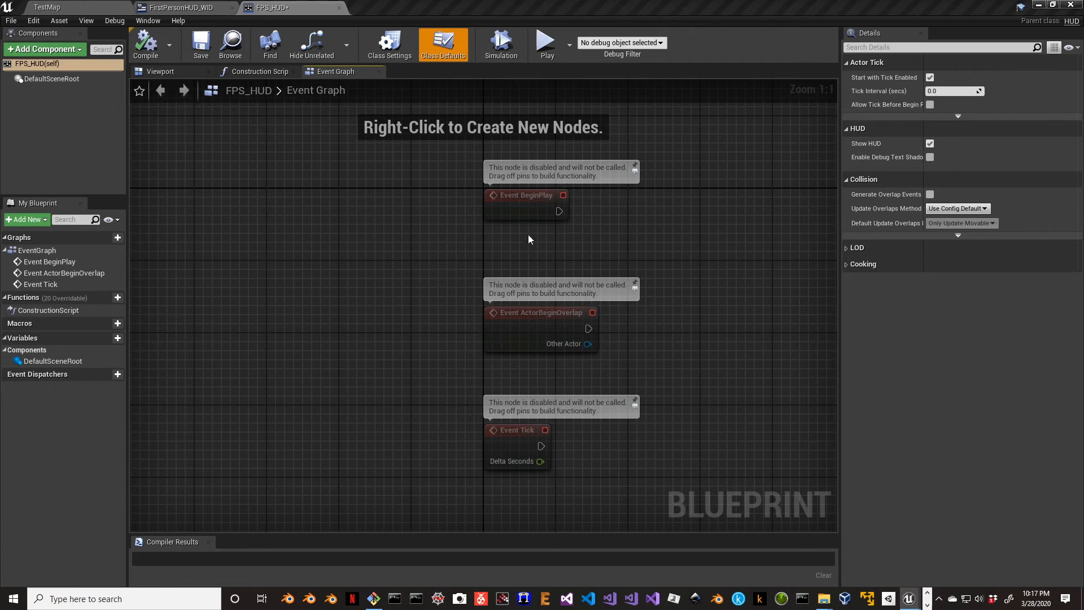
{"action": "left_click_drag", "start_coordinate": [515, 196], "coordinate": [398, 187]}
{"action": "left_click_drag", "start_coordinate": [433, 291], "coordinate": [637, 471]}
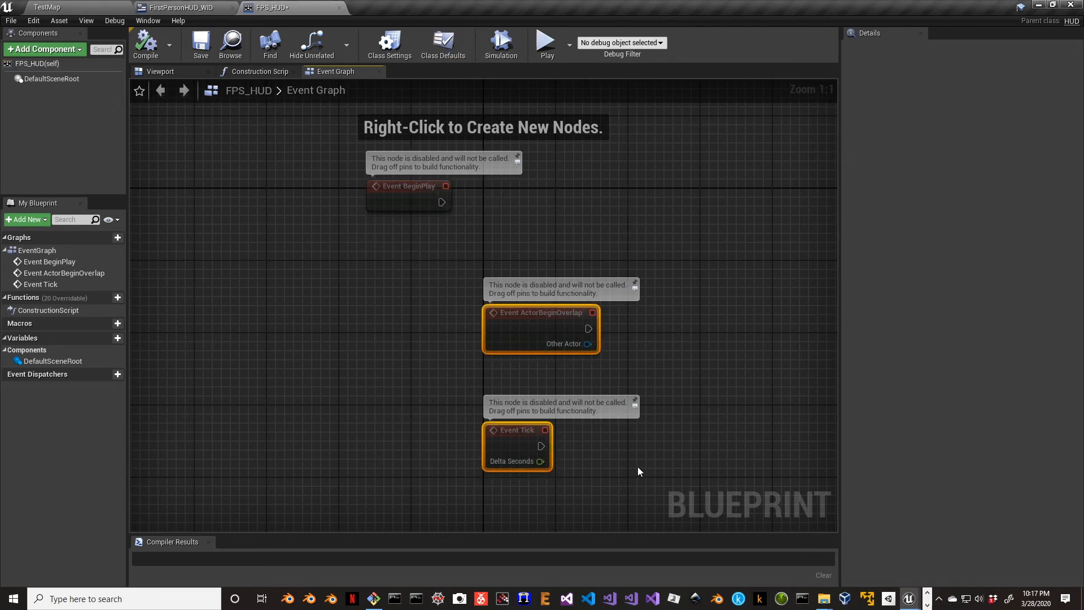
{"action": "key", "text": "Delete"}
{"action": "left_click_drag", "start_coordinate": [387, 187], "coordinate": [259, 313]}
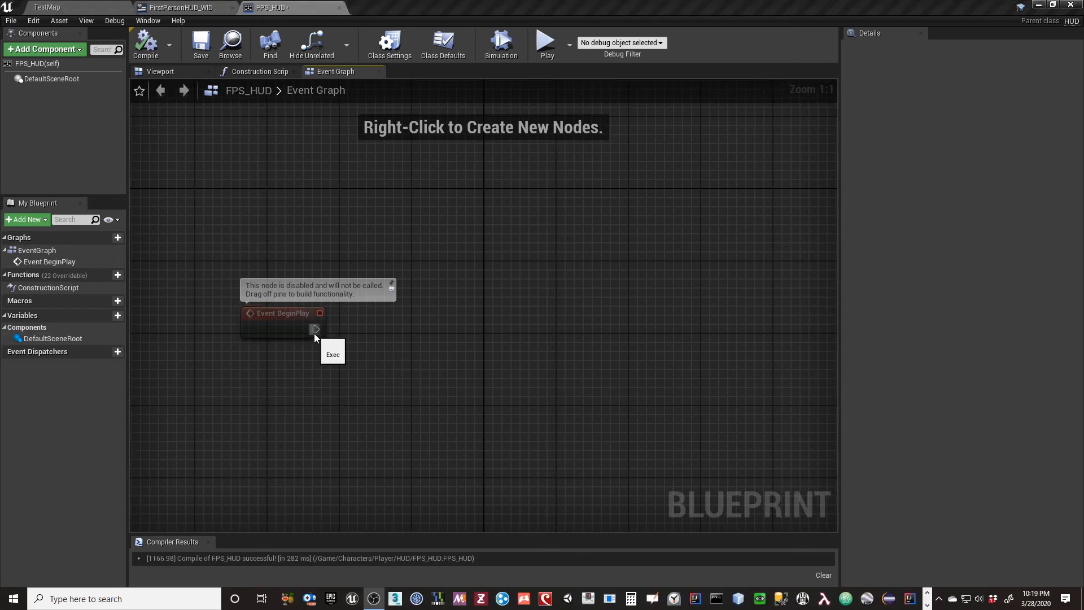
Add a Create Widget node run from Event BeginPlay and place it beside the event
{"action": "left_click_drag", "start_coordinate": [315, 330], "coordinate": [444, 327]}
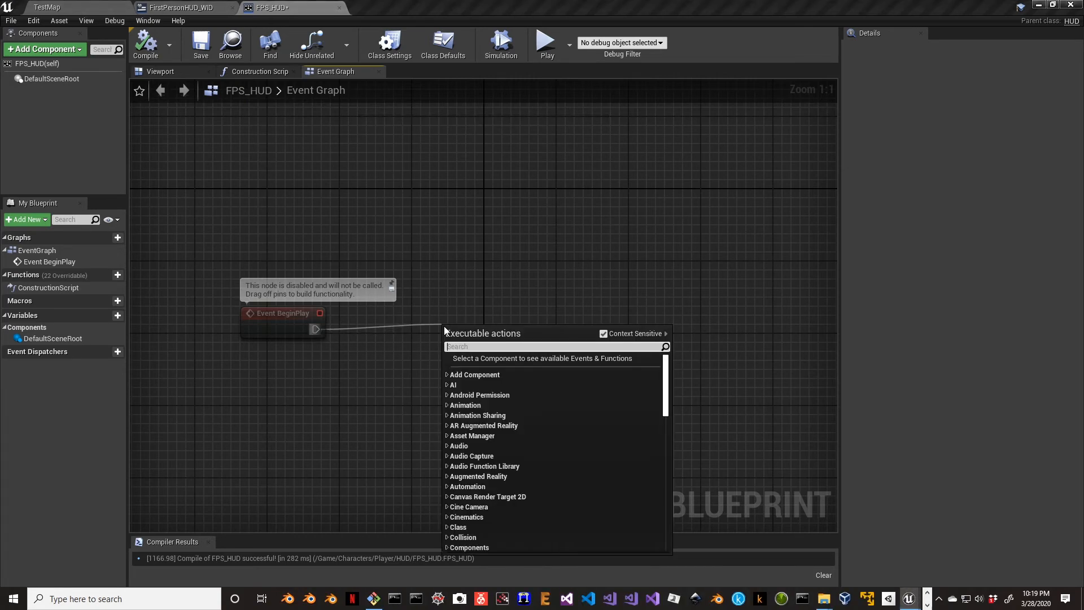
{"action": "type", "text": "creaqte"}
{"action": "key", "text": "BackSpace"}
{"action": "key", "text": "BackSpace"}
{"action": "key", "text": "BackSpace"}
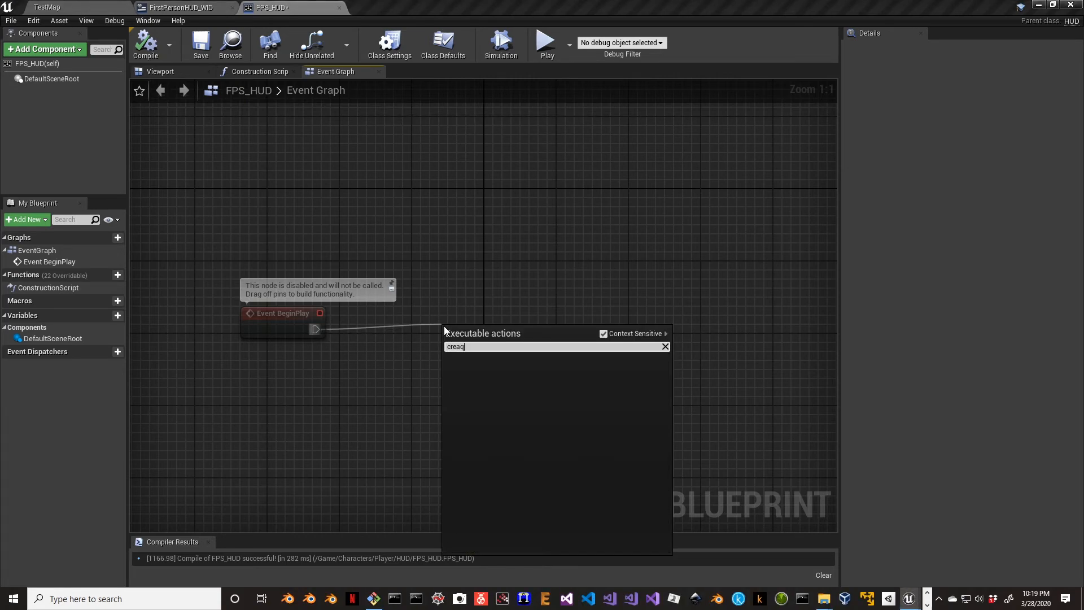
{"action": "type", "text": "te "}
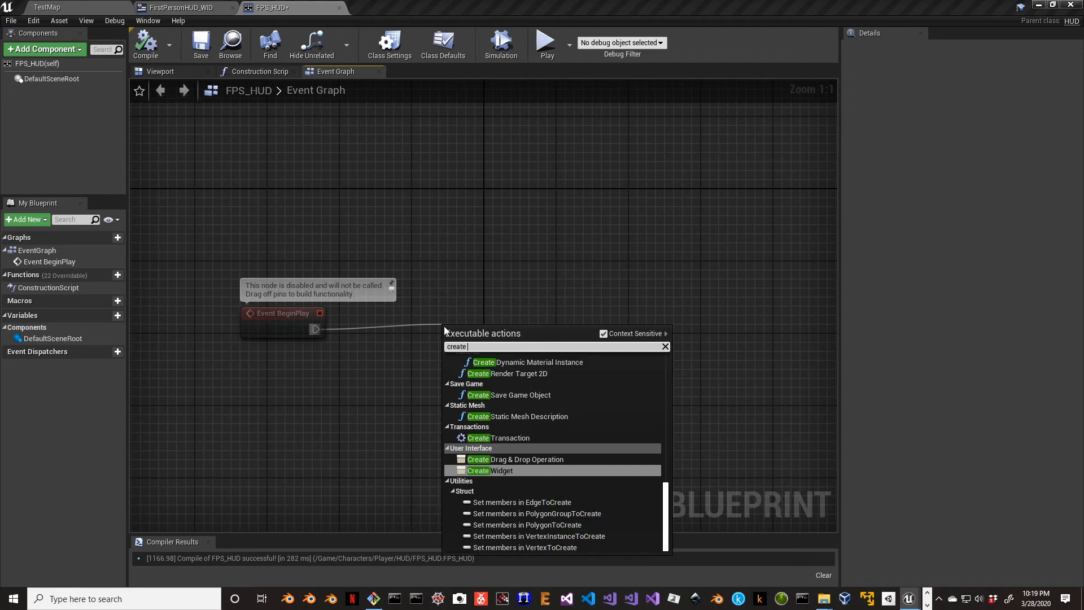
{"action": "type", "text": "widg"}
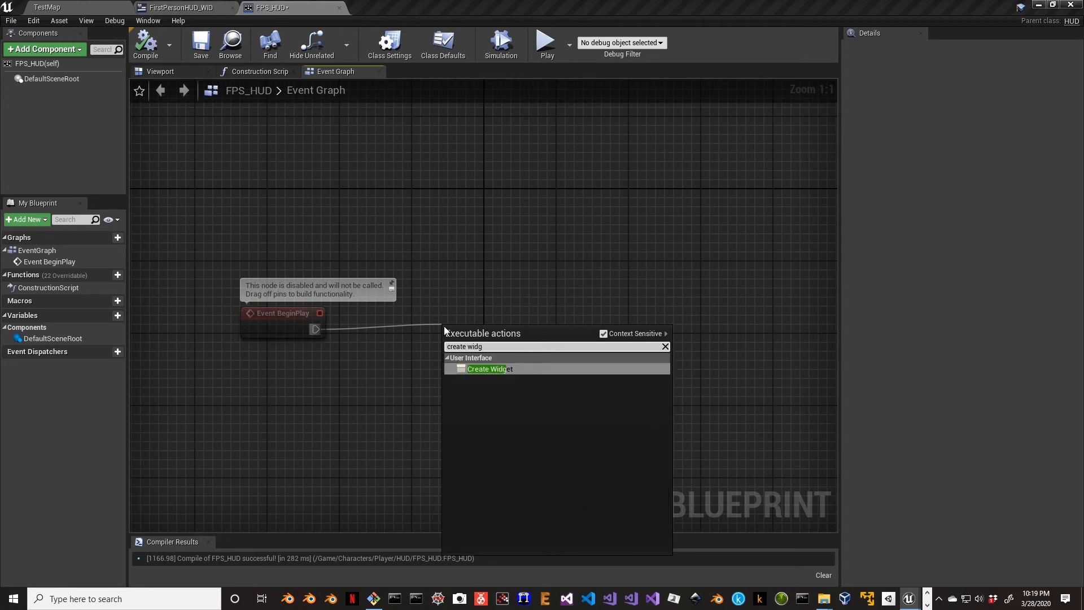
{"action": "key", "text": "Return"}
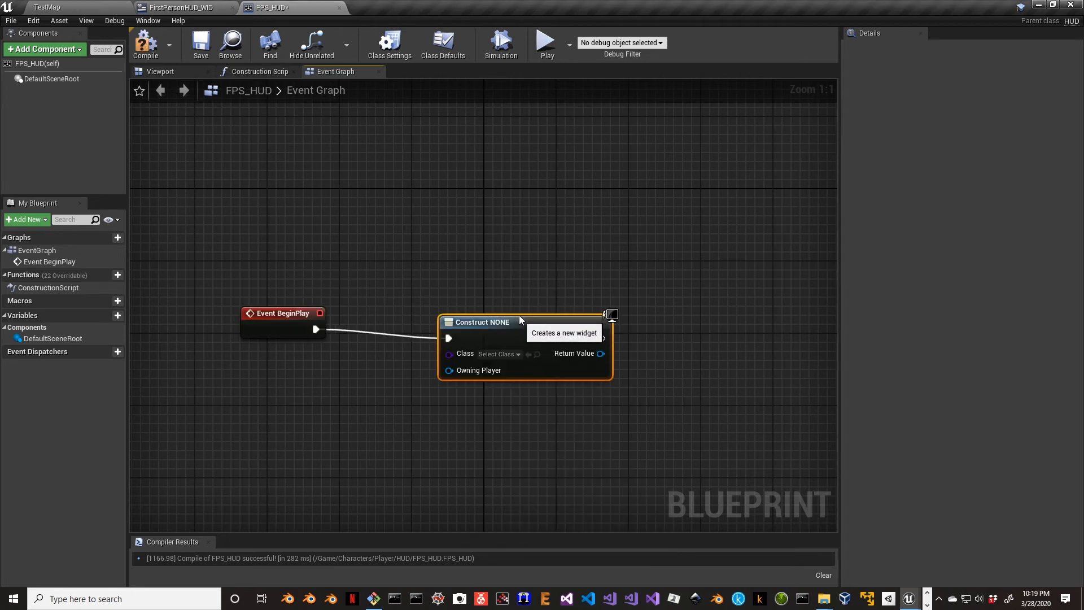
{"action": "left_click_drag", "start_coordinate": [519, 329], "coordinate": [483, 302]}
Set the Create Widget node's class to FirstPersonHUD_WID and line the node up with Event BeginPlay
{"action": "left_click", "coordinate": [482, 336]}
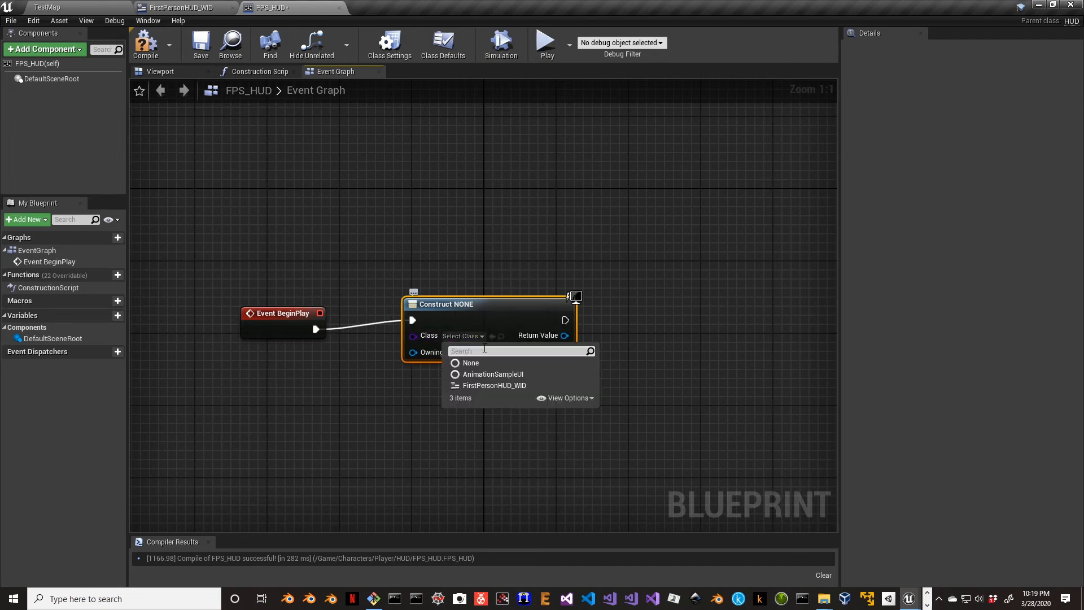
{"action": "left_click", "coordinate": [488, 385]}
{"action": "mouse_move", "coordinate": [462, 310]}
{"action": "left_mouse_down"}
{"action": "mouse_move", "coordinate": [452, 307]}
{"action": "mouse_move", "coordinate": [480, 308]}
{"action": "left_mouse_up"}
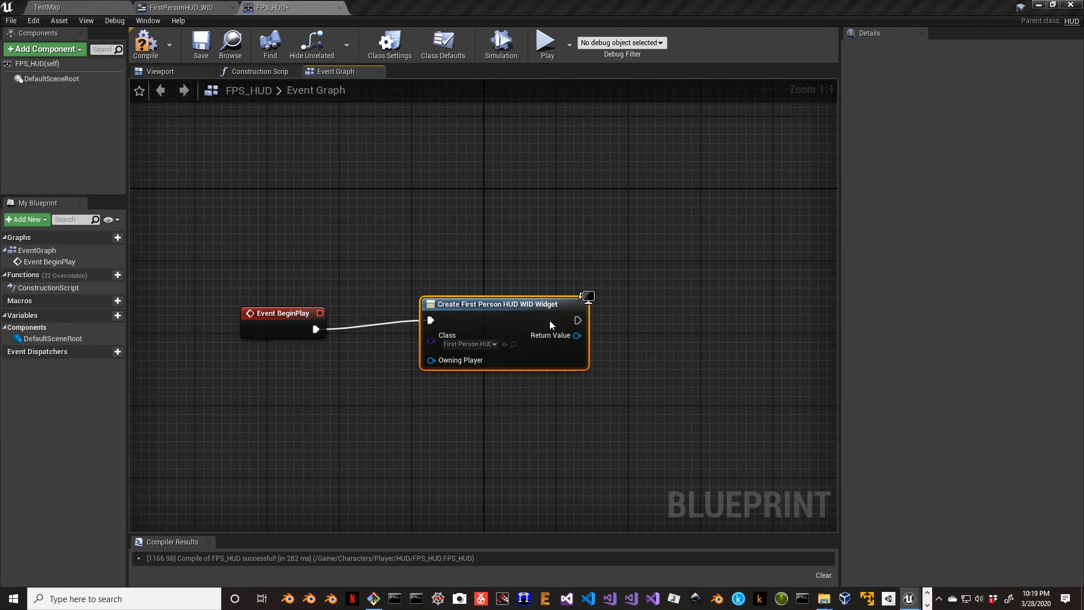
{"action": "left_click_drag", "start_coordinate": [578, 322], "coordinate": [648, 310]}
{"action": "left_click", "coordinate": [481, 305]}
{"action": "left_click_drag", "start_coordinate": [482, 305], "coordinate": [445, 314]}
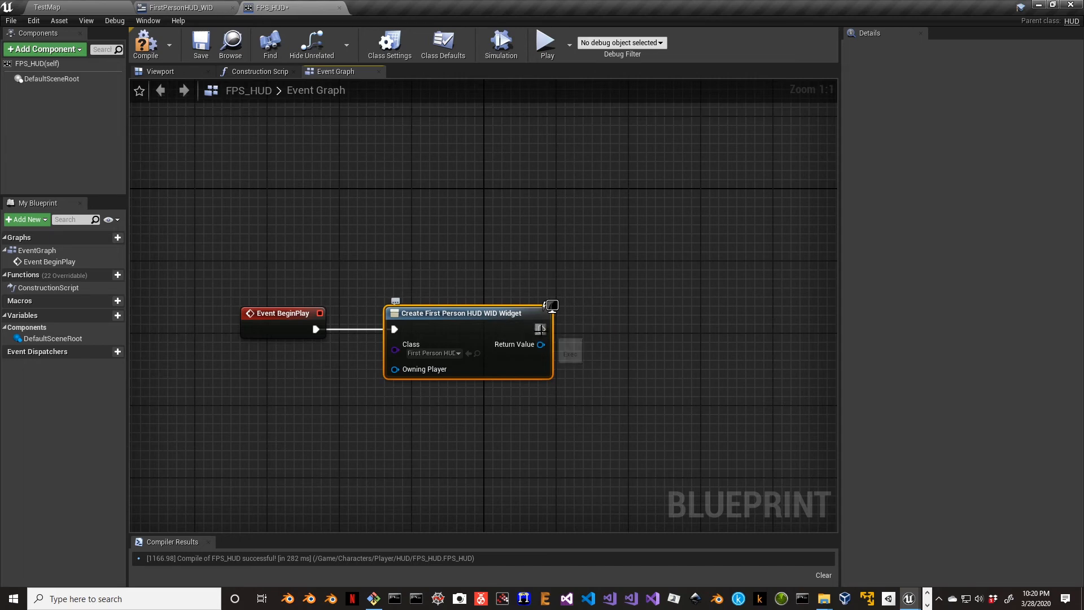
Add an Add to Viewport node after the widget creation and connect the widget's Return Value to its Target
{"action": "left_click_drag", "start_coordinate": [540, 329], "coordinate": [615, 327]}
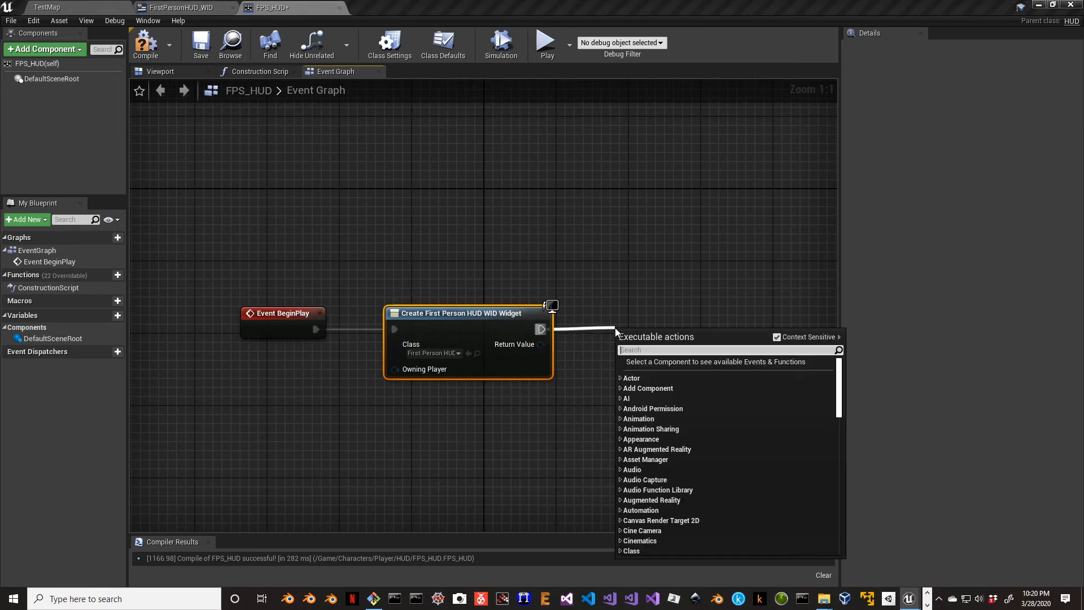
{"action": "type", "text": "add to viewport"}
{"action": "key", "text": "Return"}
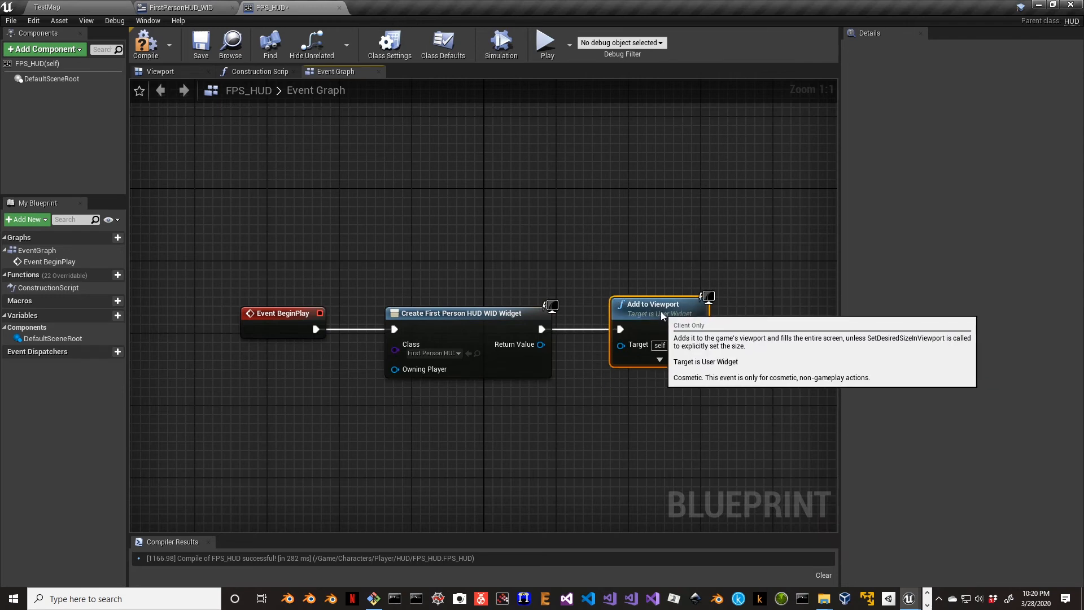
{"action": "key", "text": "q"}
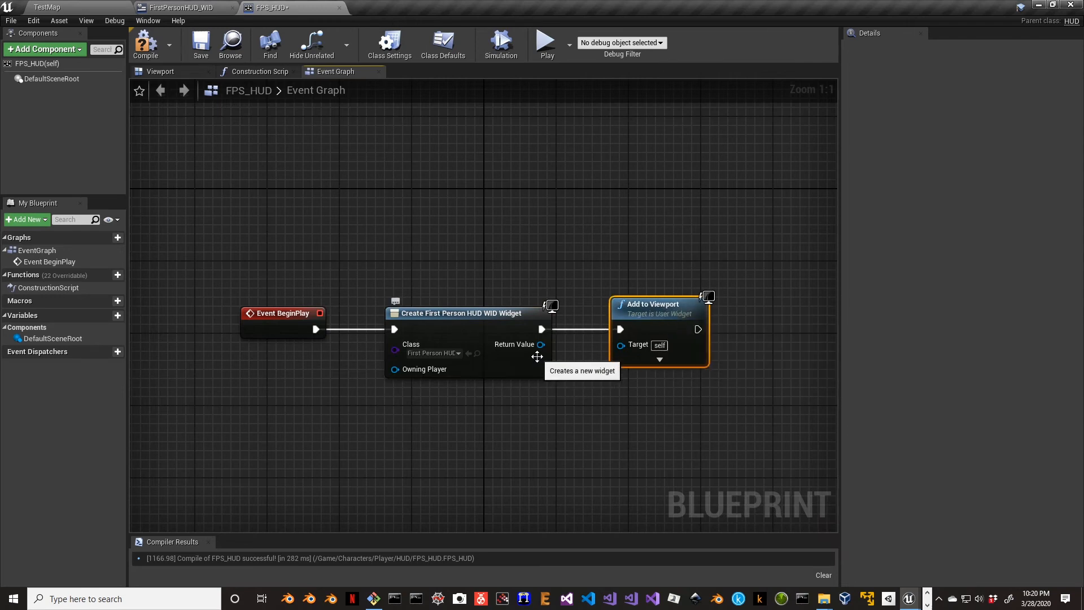
{"action": "left_click_drag", "start_coordinate": [540, 345], "coordinate": [620, 346]}
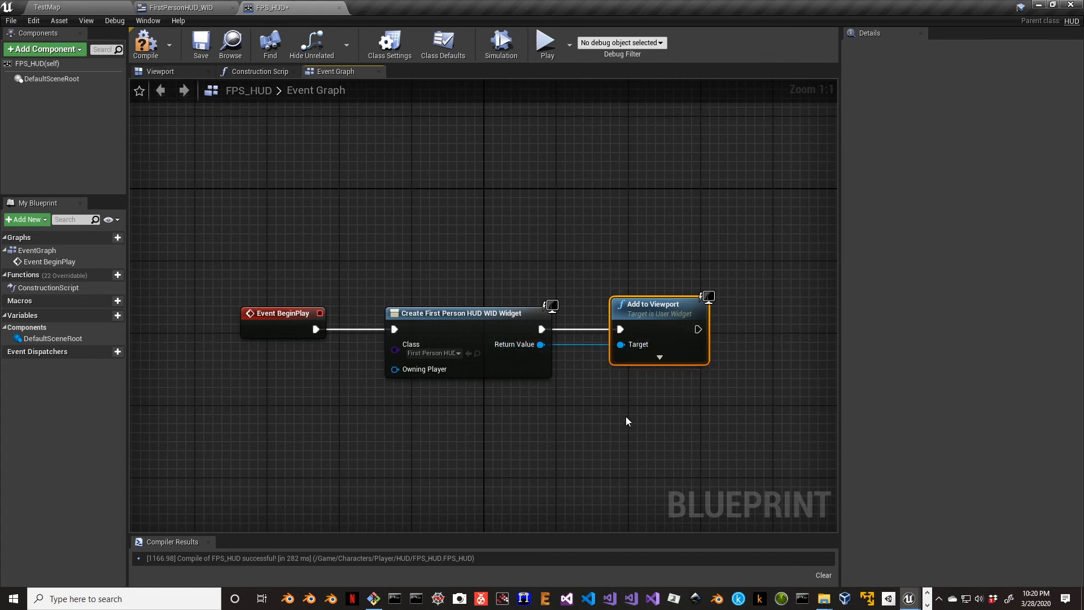
Move all three nodes together within the graph and compile FPS_HUD
{"action": "left_click_drag", "start_coordinate": [281, 284], "coordinate": [679, 407]}
{"action": "left_click_drag", "start_coordinate": [666, 332], "coordinate": [556, 321]}
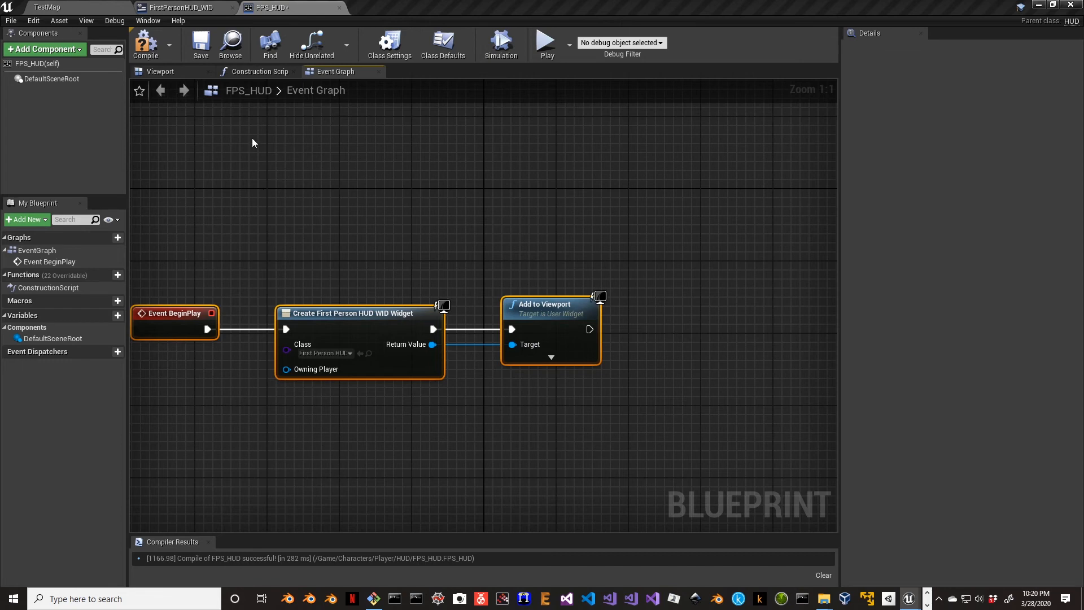
{"action": "left_click", "coordinate": [145, 45]}
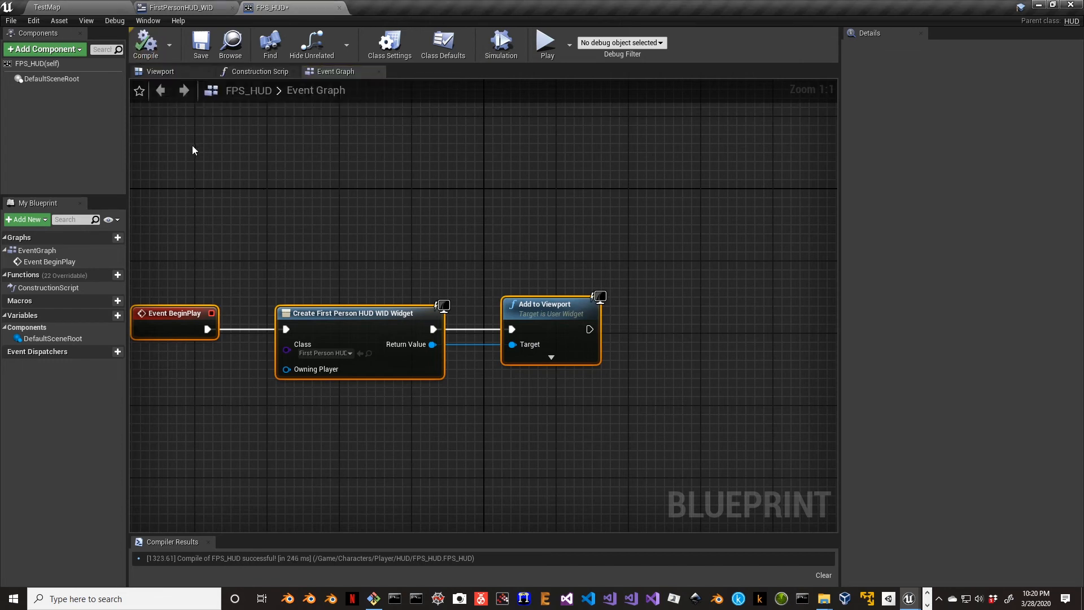
Play TestMap in the editor to check for the crosshair, and stop the session
{"action": "left_click", "coordinate": [57, 7]}
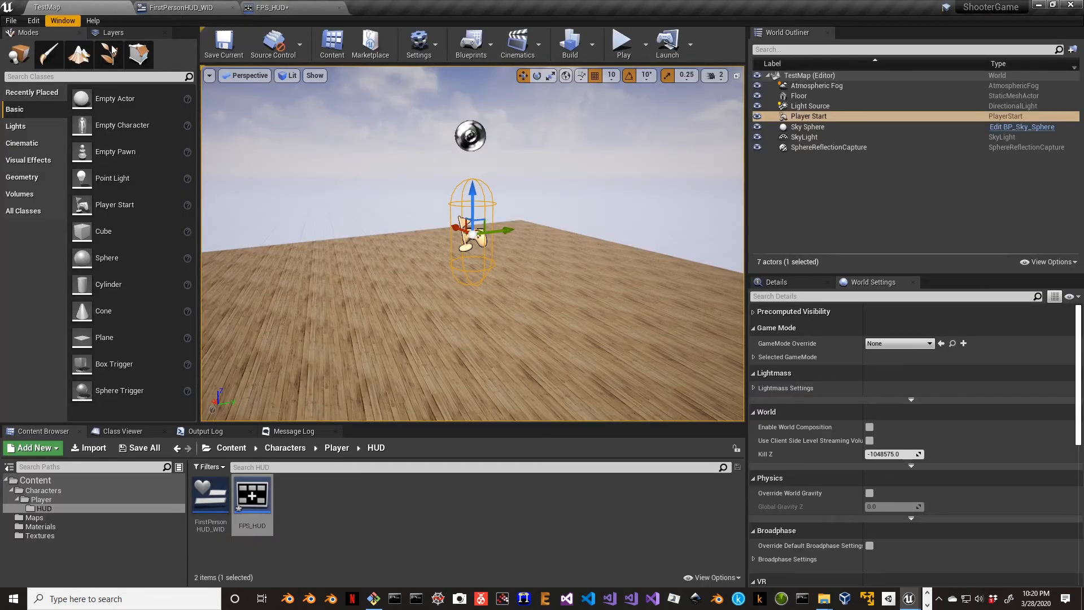
{"action": "left_click", "coordinate": [622, 44]}
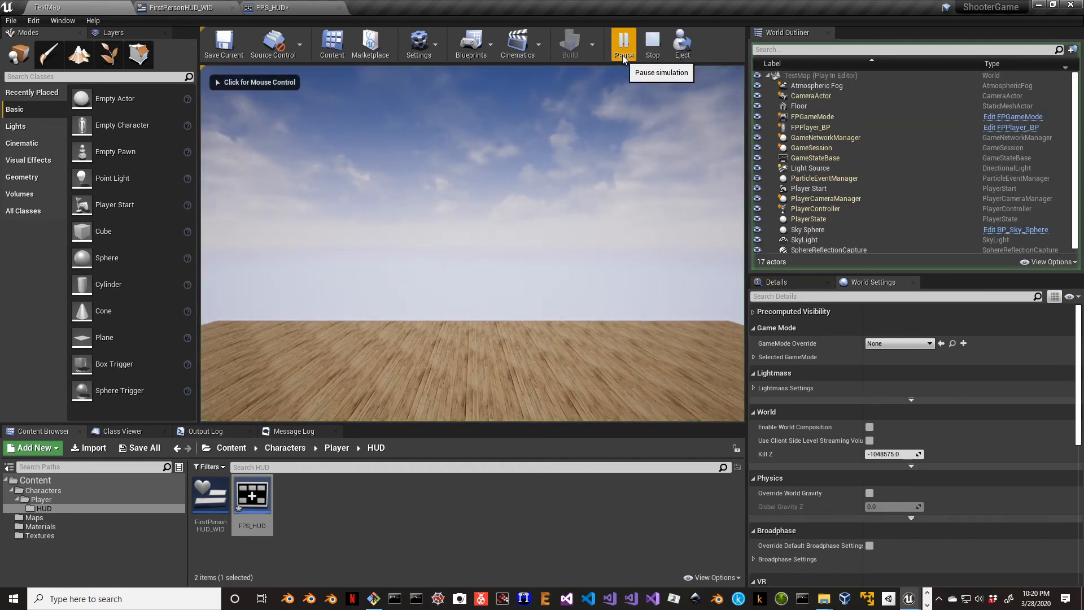
{"action": "key", "text": "Escape"}
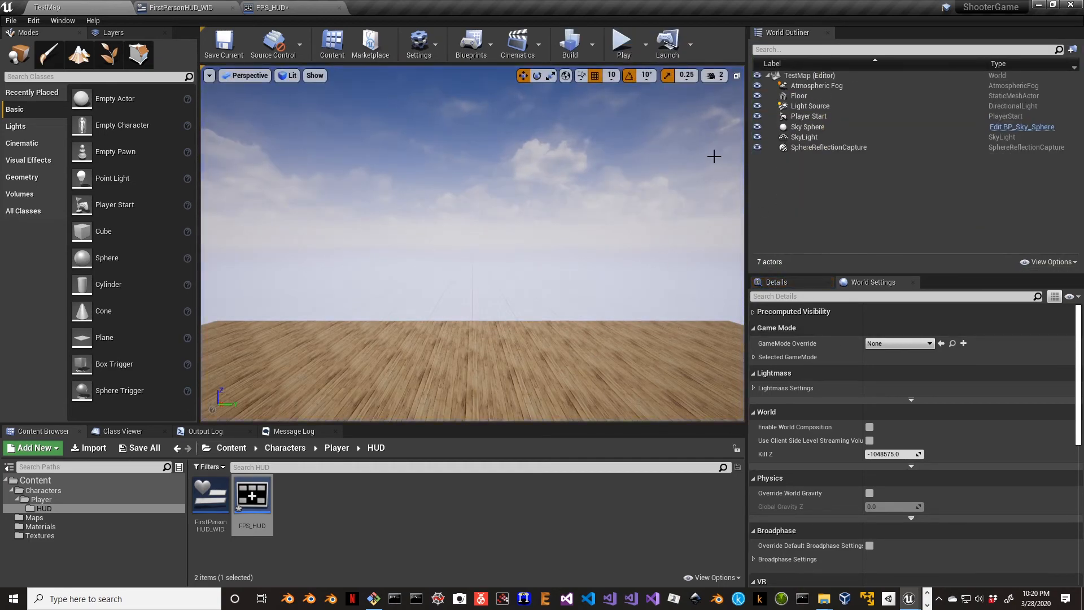
Compile and save the FPS_HUD blueprint, and bring up the FirstPersonHUD_WID widget
{"action": "left_click", "coordinate": [277, 8]}
{"action": "left_click", "coordinate": [146, 42]}
{"action": "left_click", "coordinate": [204, 53]}
{"action": "left_click", "coordinate": [195, 12]}
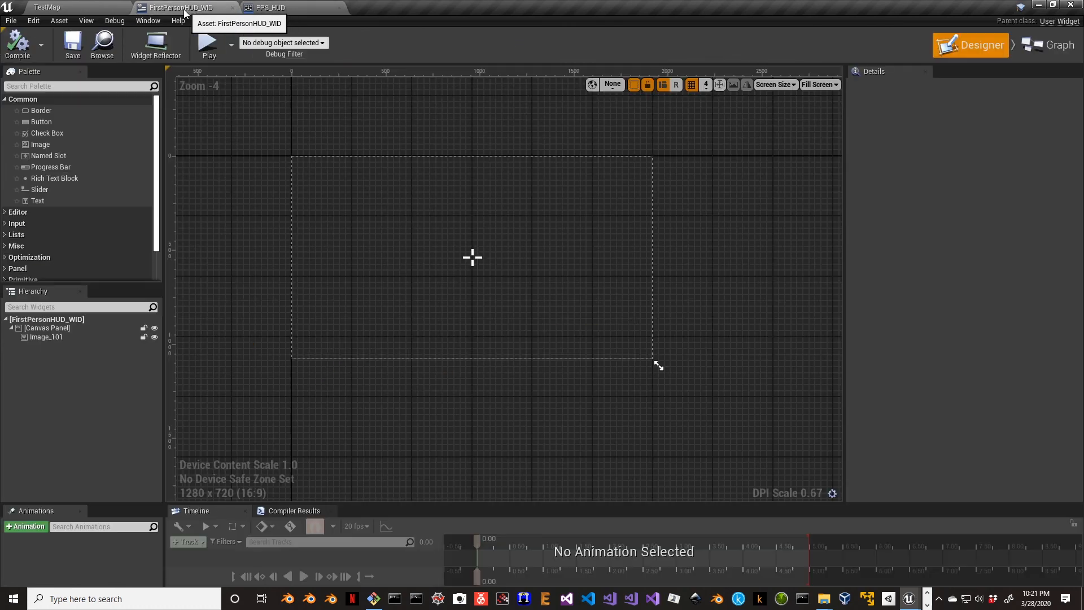
Set the HUD Class of FPGameMode in the Player folder to FPS_HUD, and compile and save it
{"action": "left_click", "coordinate": [97, 7]}
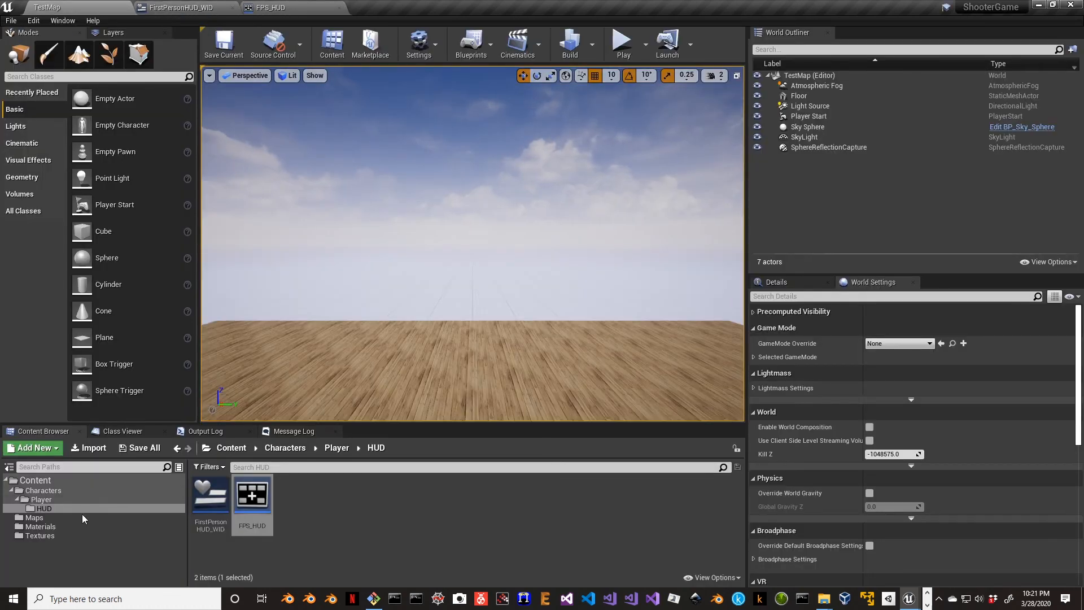
{"action": "left_click", "coordinate": [41, 499]}
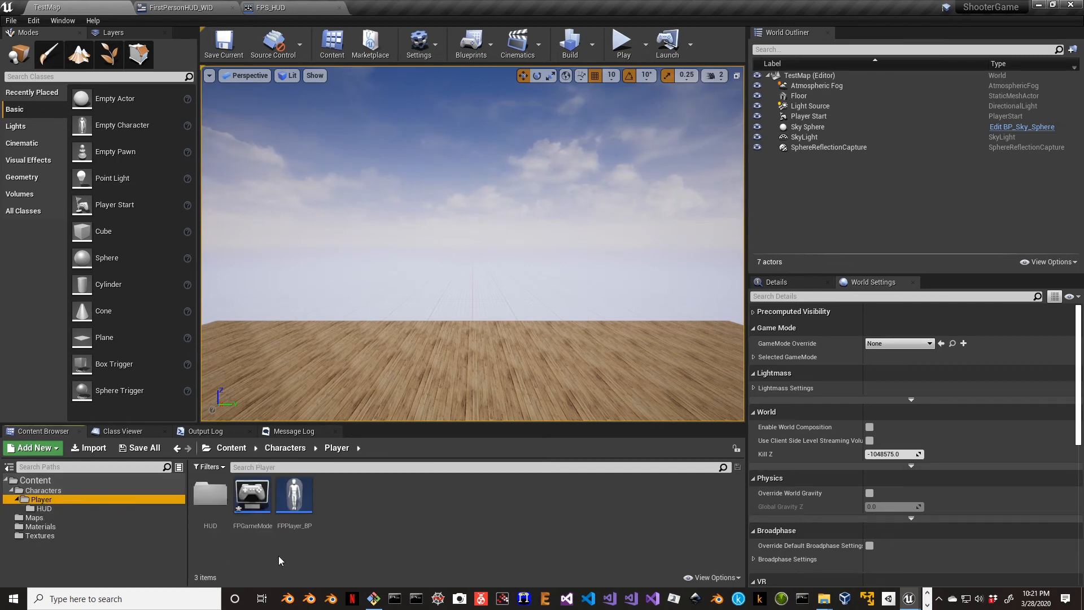
{"action": "double_click", "coordinate": [253, 494]}
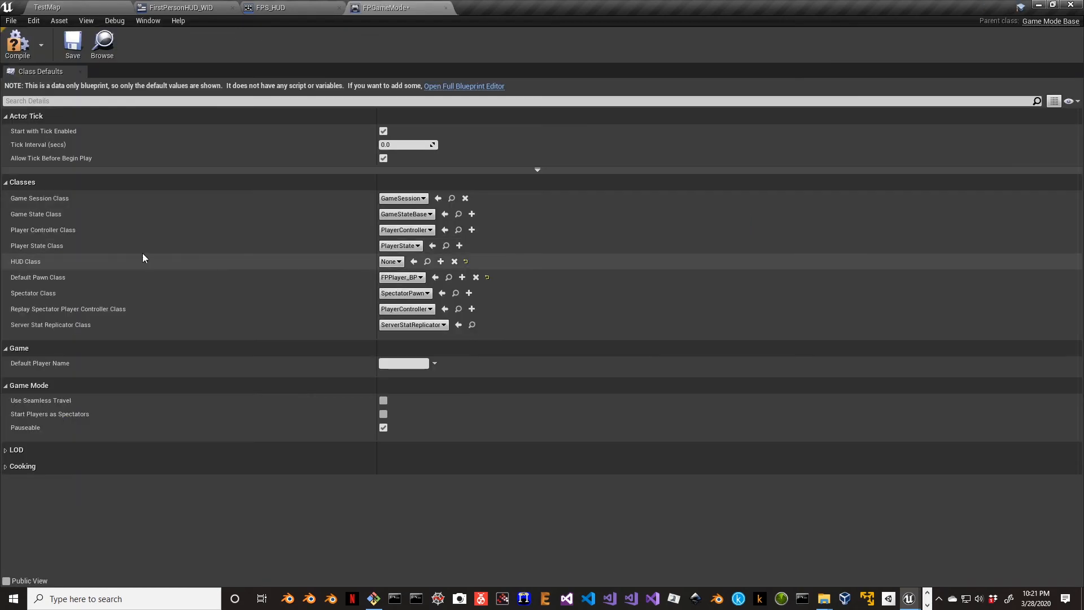
{"action": "left_click", "coordinate": [383, 262]}
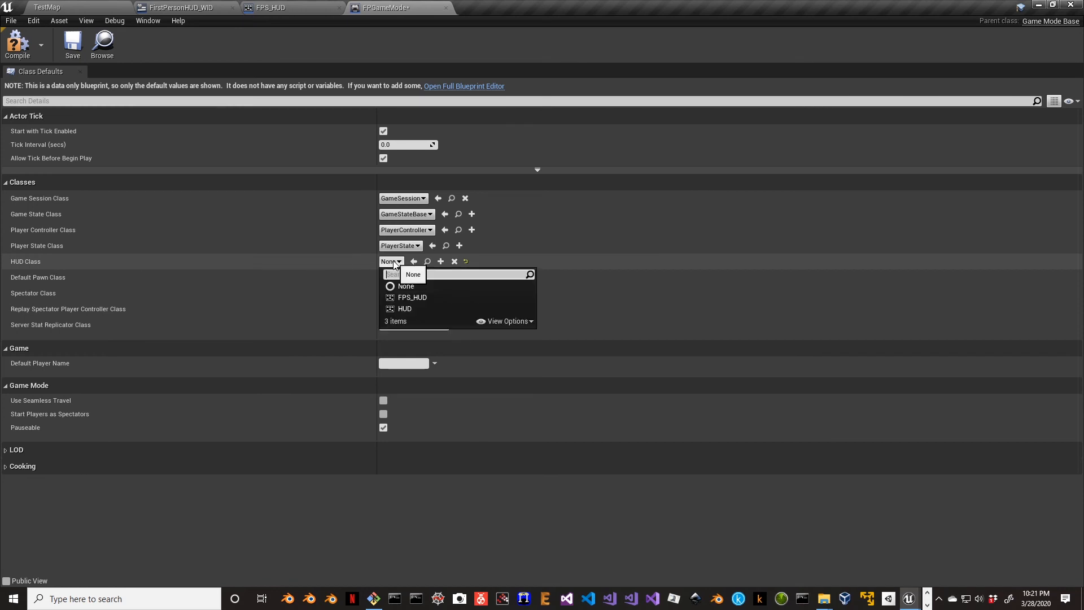
{"action": "left_click", "coordinate": [412, 297]}
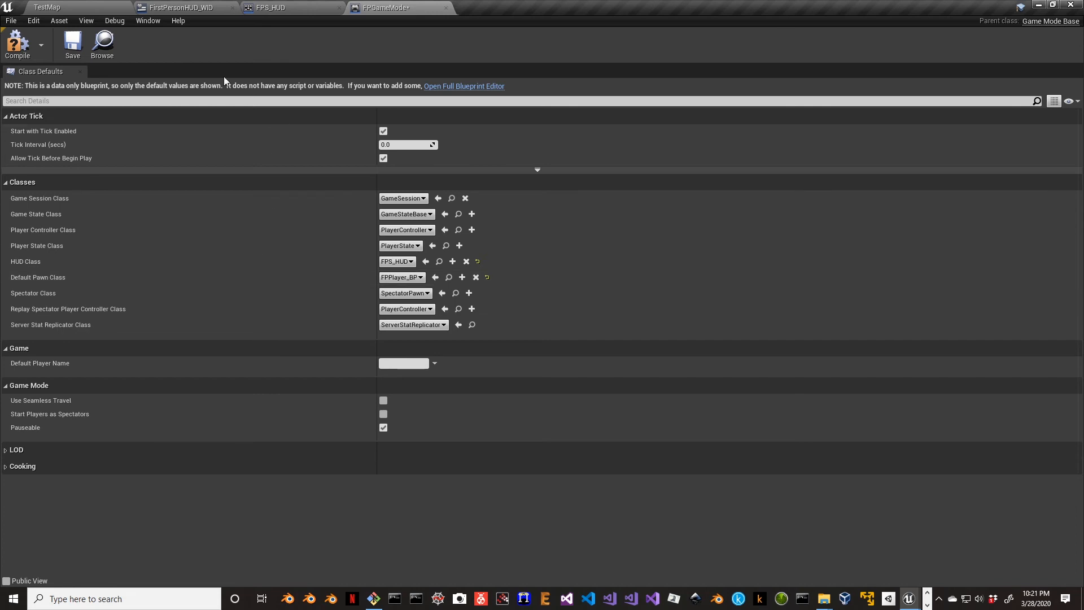
{"action": "left_click", "coordinate": [17, 43]}
{"action": "left_click", "coordinate": [72, 43]}
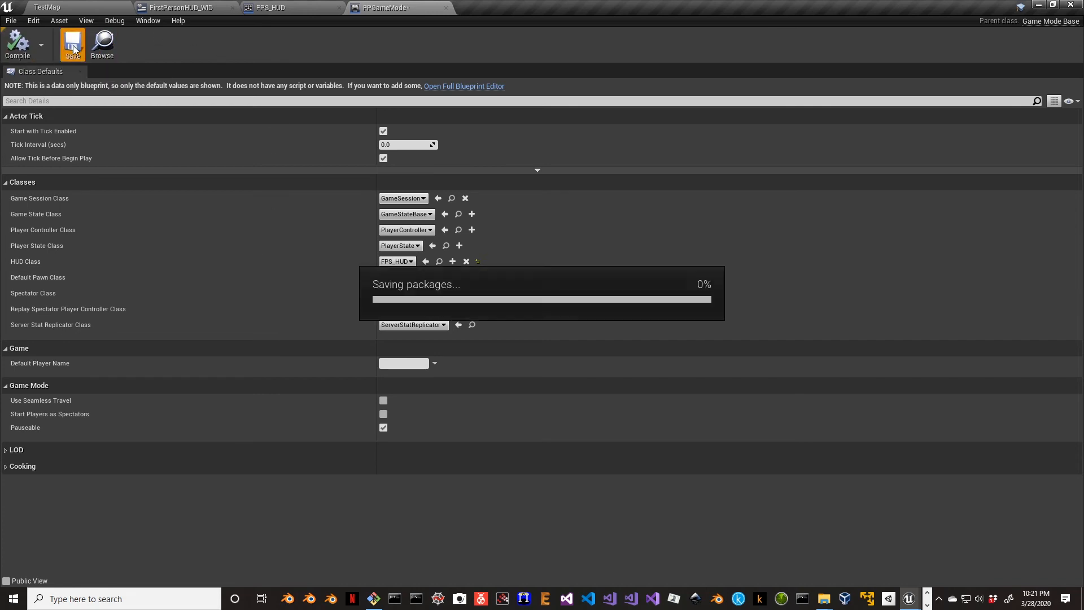
Play TestMap again and look around the level to test the crosshair HUD, and end the session
{"action": "left_click", "coordinate": [91, 6]}
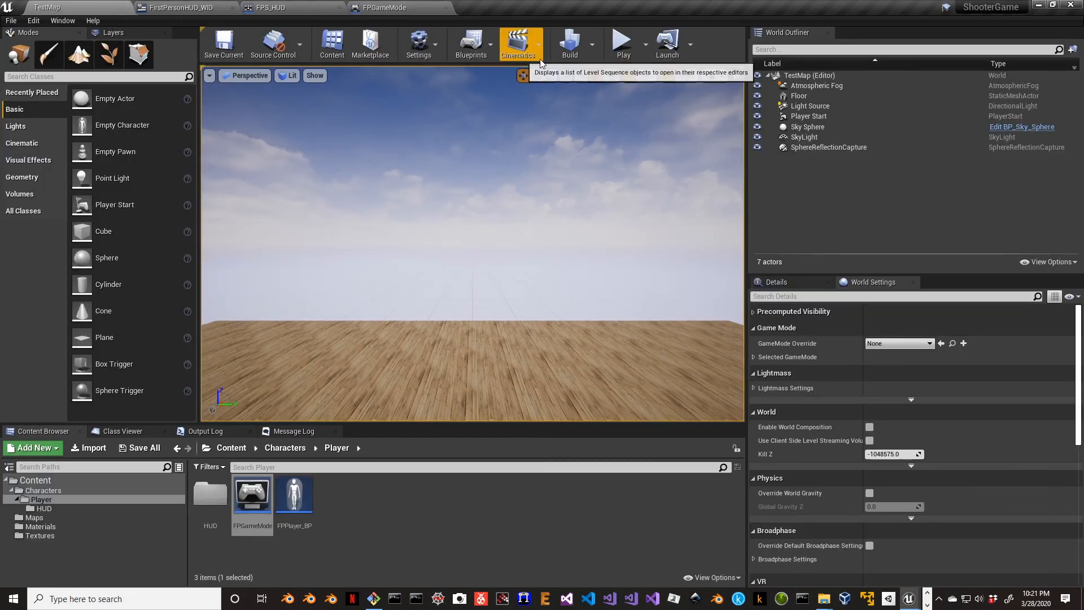
{"action": "left_click", "coordinate": [620, 43]}
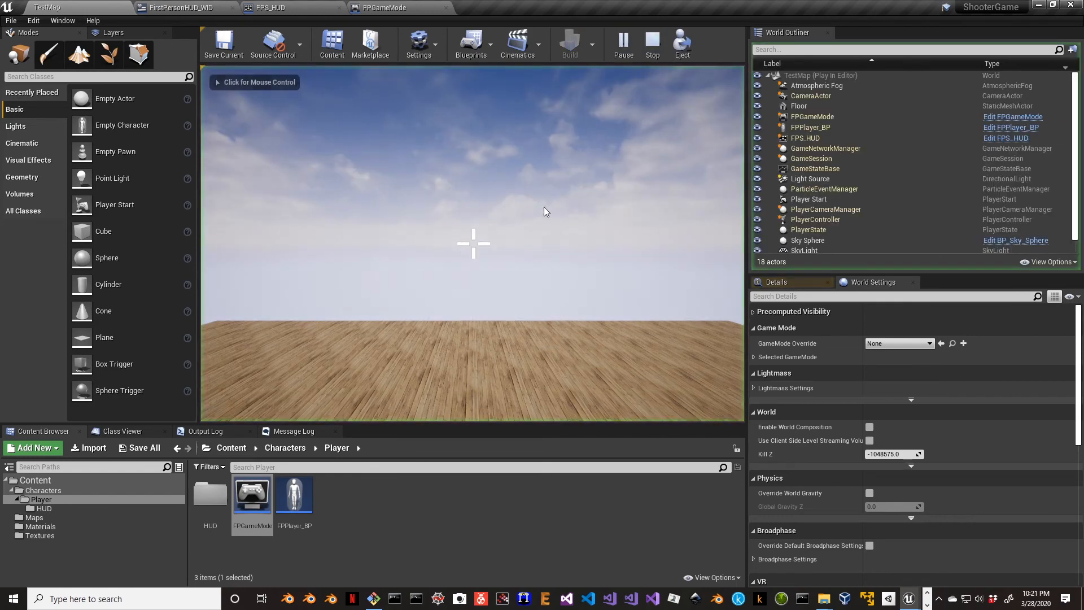
{"action": "left_click", "coordinate": [421, 245]}
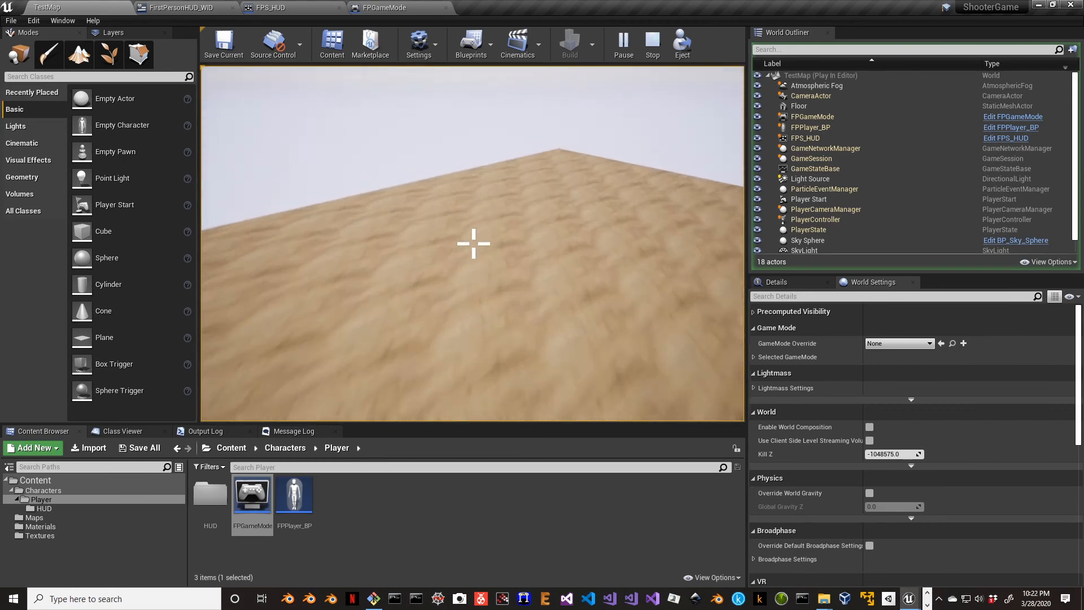
{"action": "key", "text": "Escape"}
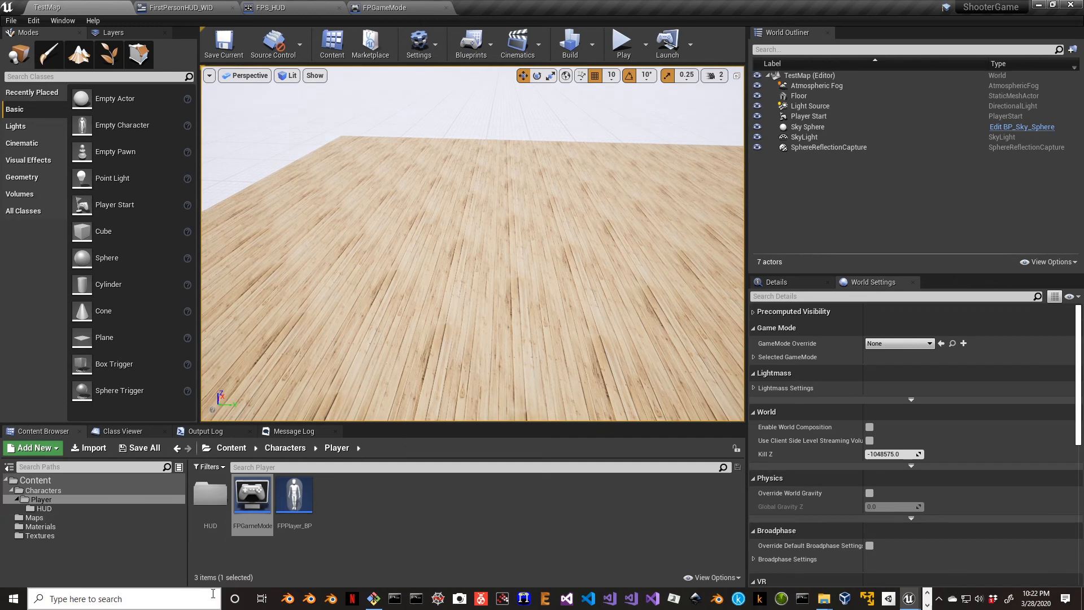
Review the HUD folder's assets, the FPS_HUD node chain that creates the widget, and the crosshair layout in FirstPersonHUD_WID
{"action": "left_click", "coordinate": [271, 566]}
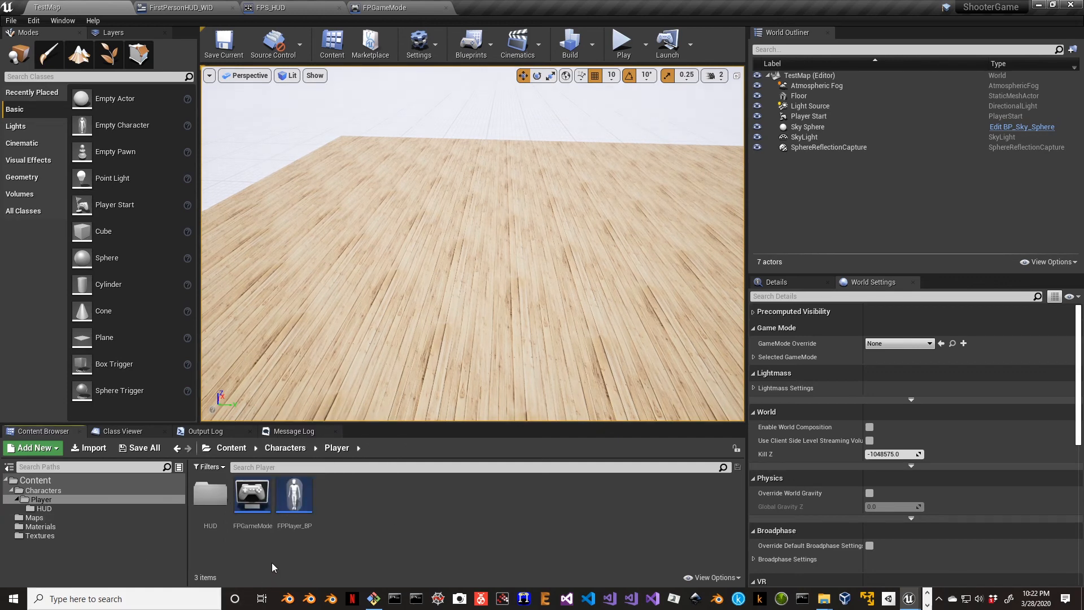
{"action": "left_click", "coordinate": [45, 507]}
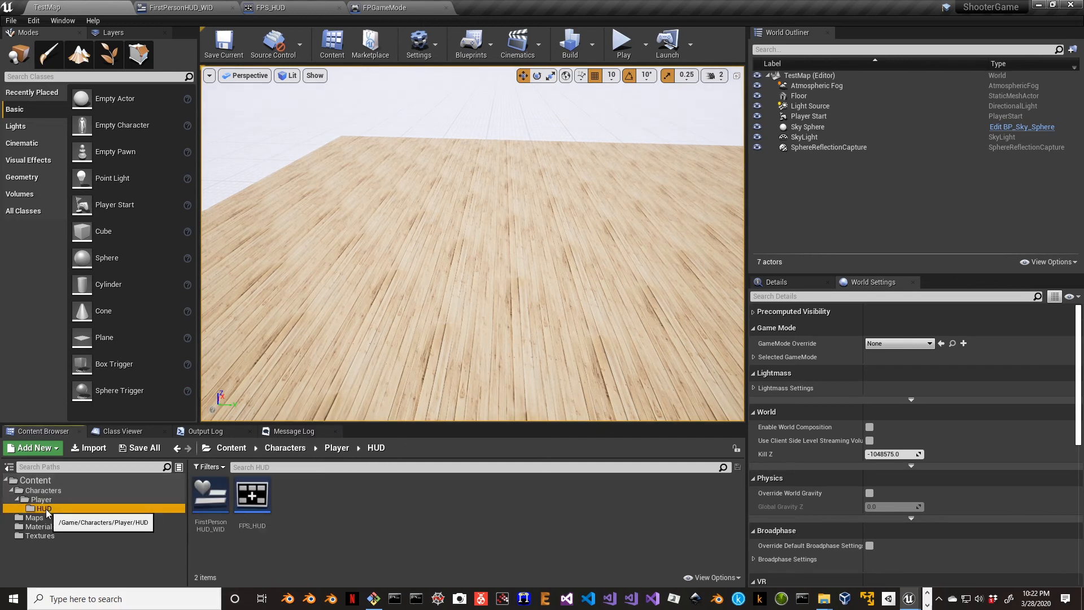
{"action": "left_click", "coordinate": [210, 504]}
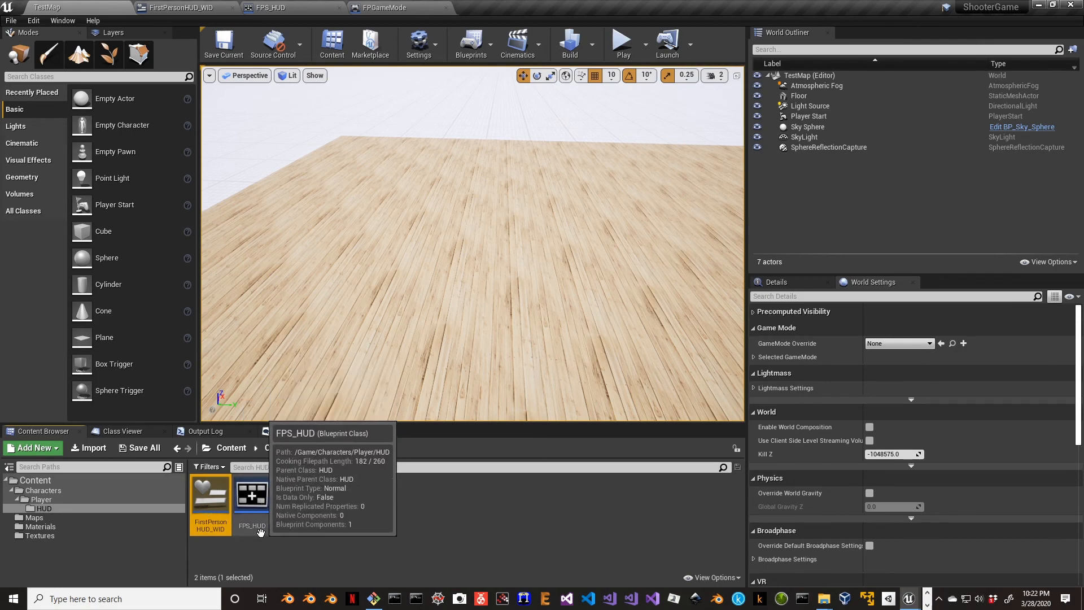
{"action": "double_click", "coordinate": [252, 495]}
{"action": "right_click_drag", "start_coordinate": [320, 259], "coordinate": [242, 194]}
{"action": "left_click_drag", "start_coordinate": [512, 264], "coordinate": [592, 247]}
{"action": "left_click", "coordinate": [303, 244]}
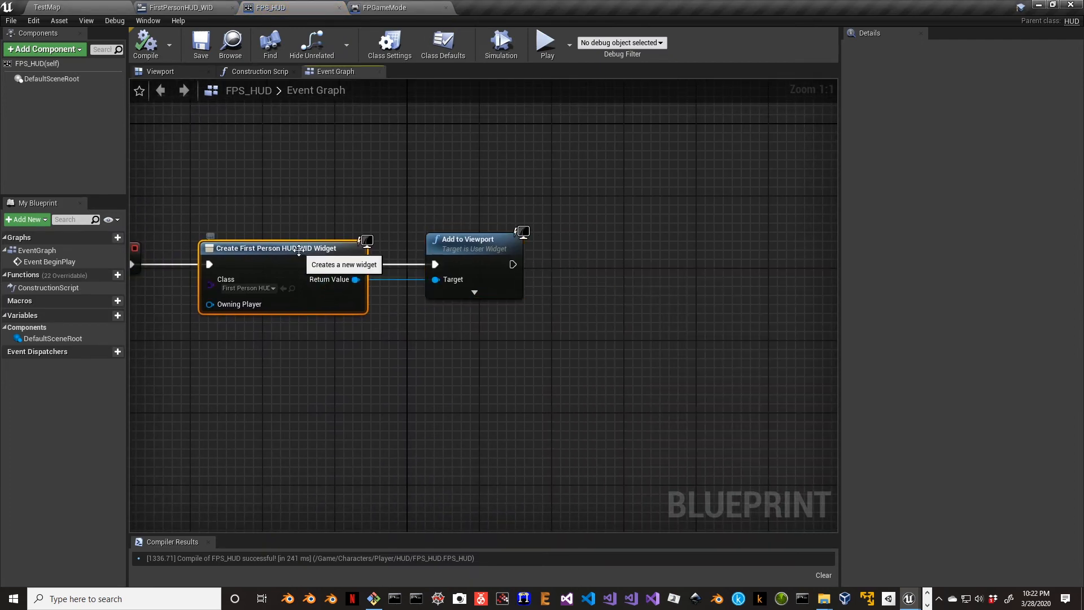
{"action": "left_click", "coordinate": [481, 249]}
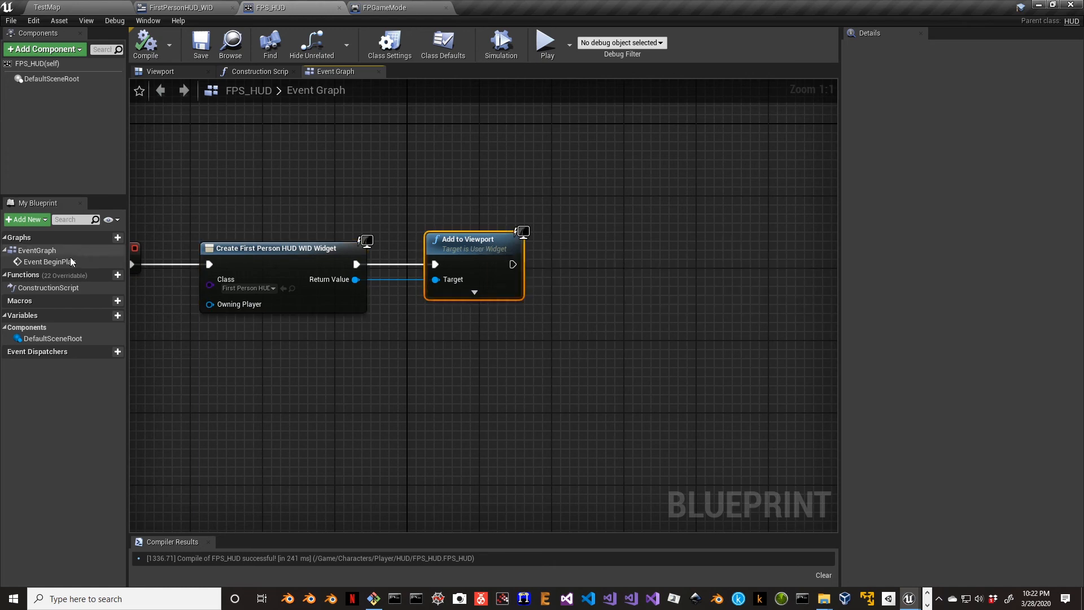
{"action": "right_click_drag", "start_coordinate": [590, 346], "coordinate": [506, 421]}
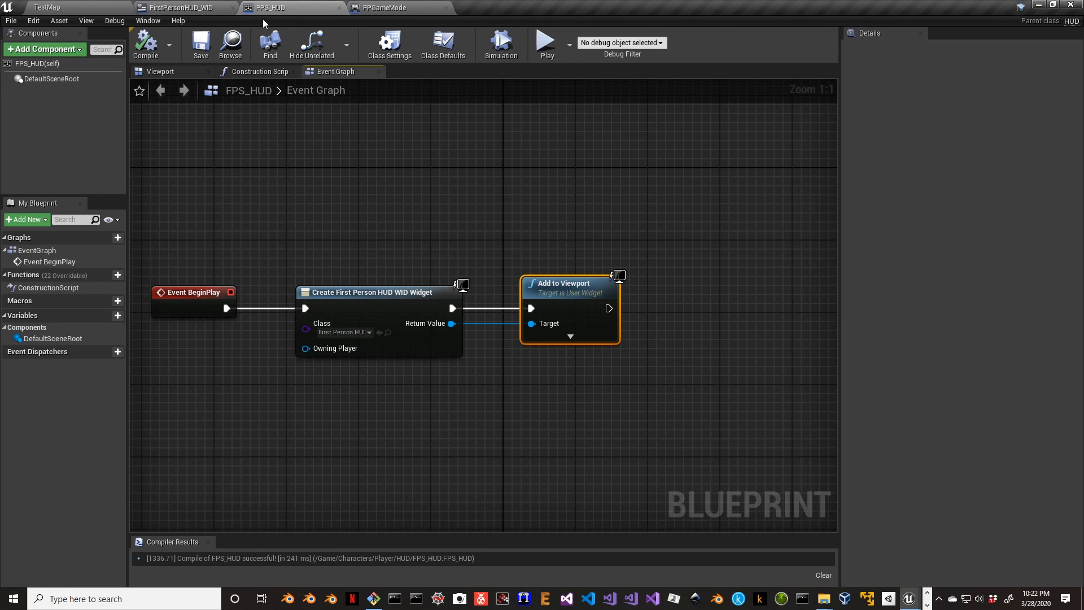
{"action": "left_click", "coordinate": [192, 8]}
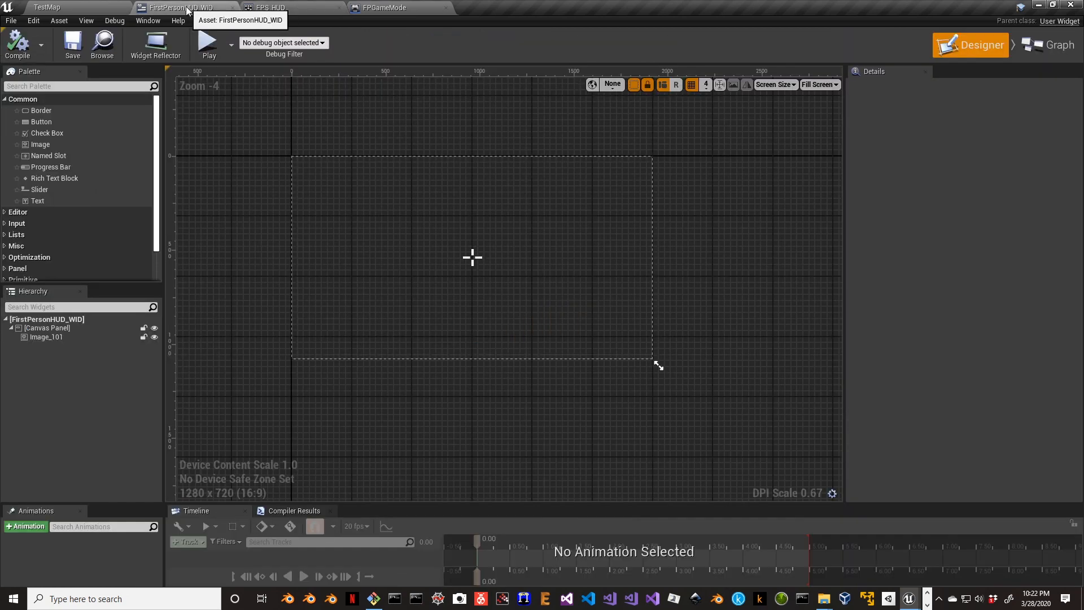
Return to TestMap and create a folder named HUD directly under the root Content folder
{"action": "left_click", "coordinate": [77, 9]}
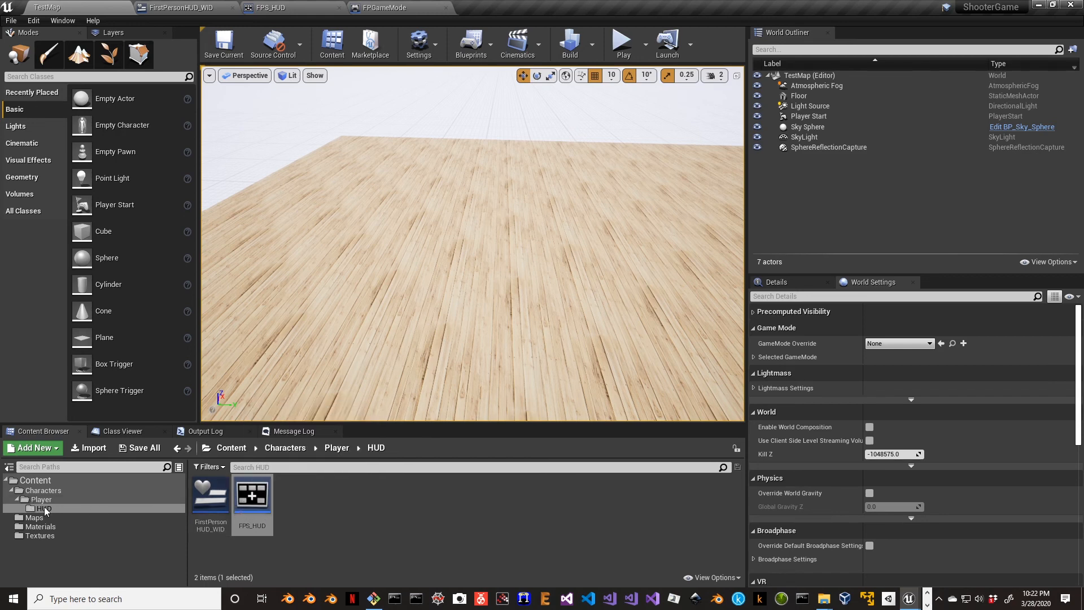
{"action": "left_click", "coordinate": [211, 500]}
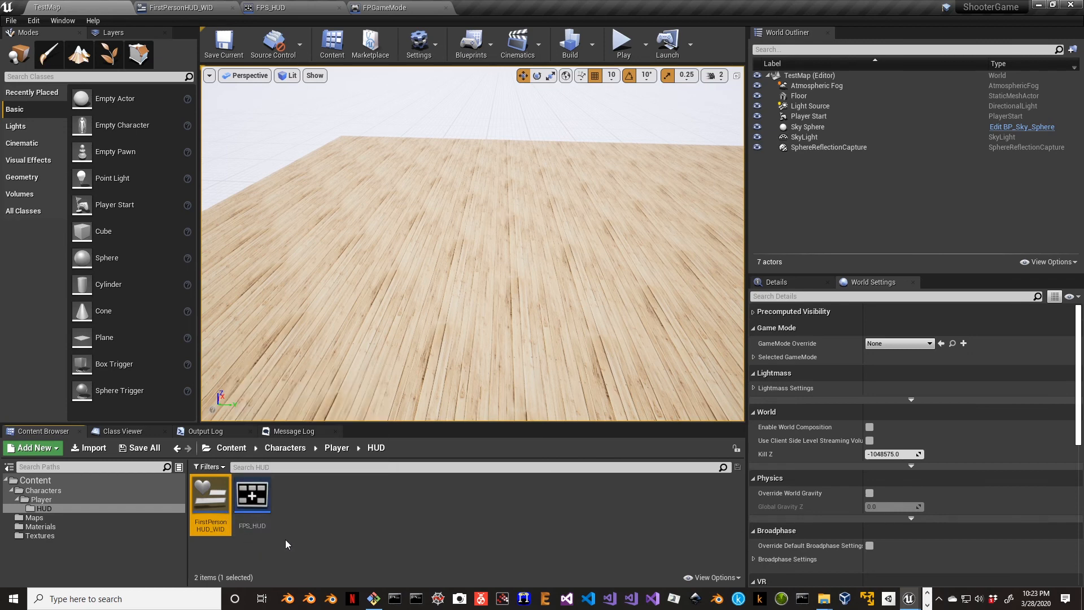
{"action": "left_click", "coordinate": [251, 497]}
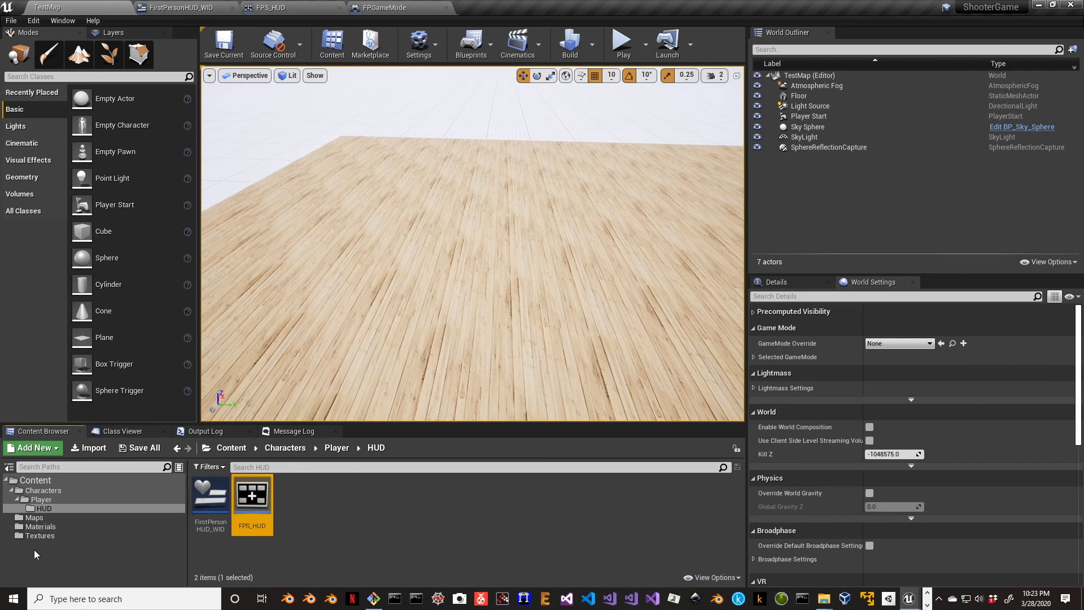
{"action": "left_click", "coordinate": [37, 507]}
{"action": "left_click", "coordinate": [35, 480]}
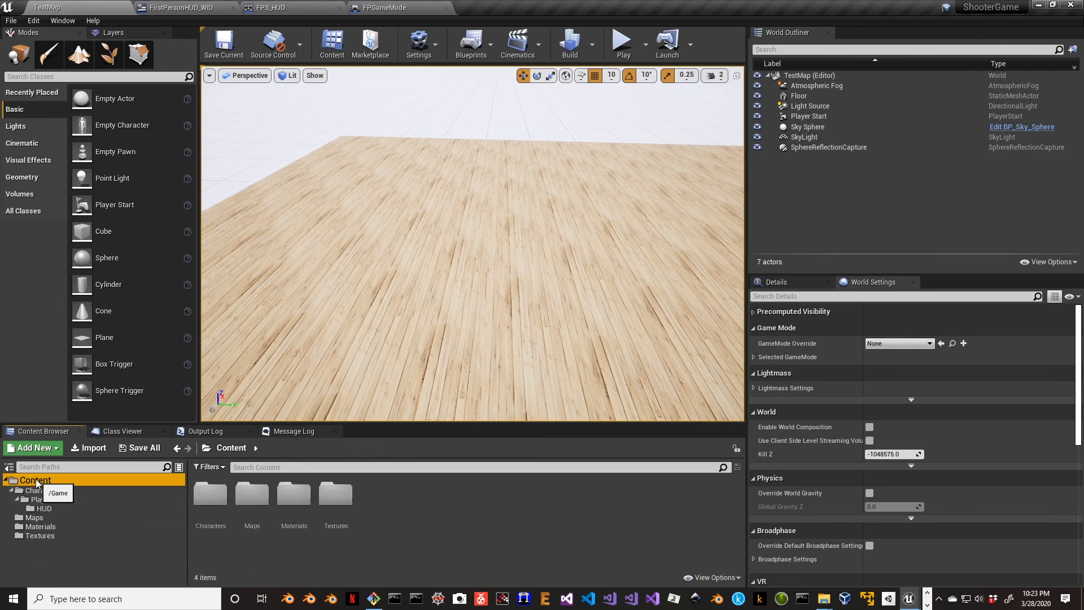
{"action": "right_click", "coordinate": [36, 480]}
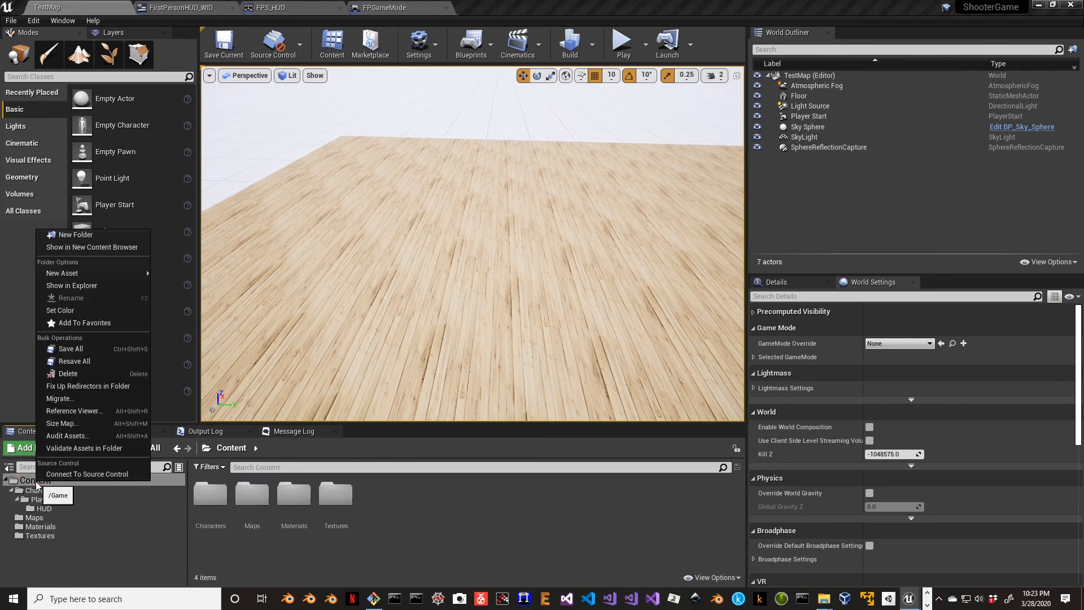
{"action": "left_click", "coordinate": [110, 235]}
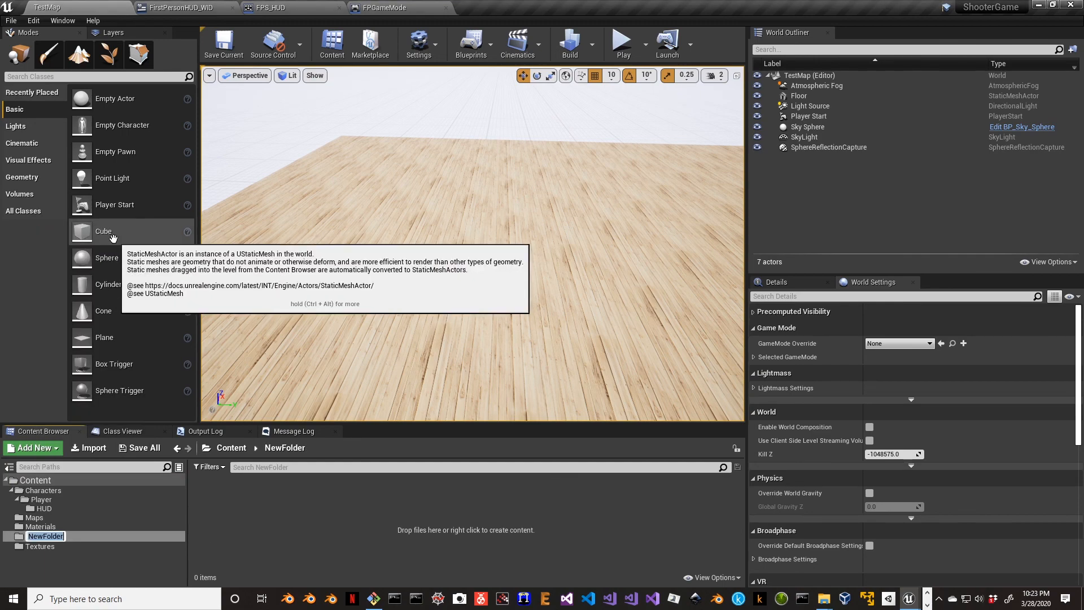
{"action": "key", "text": "Return"}
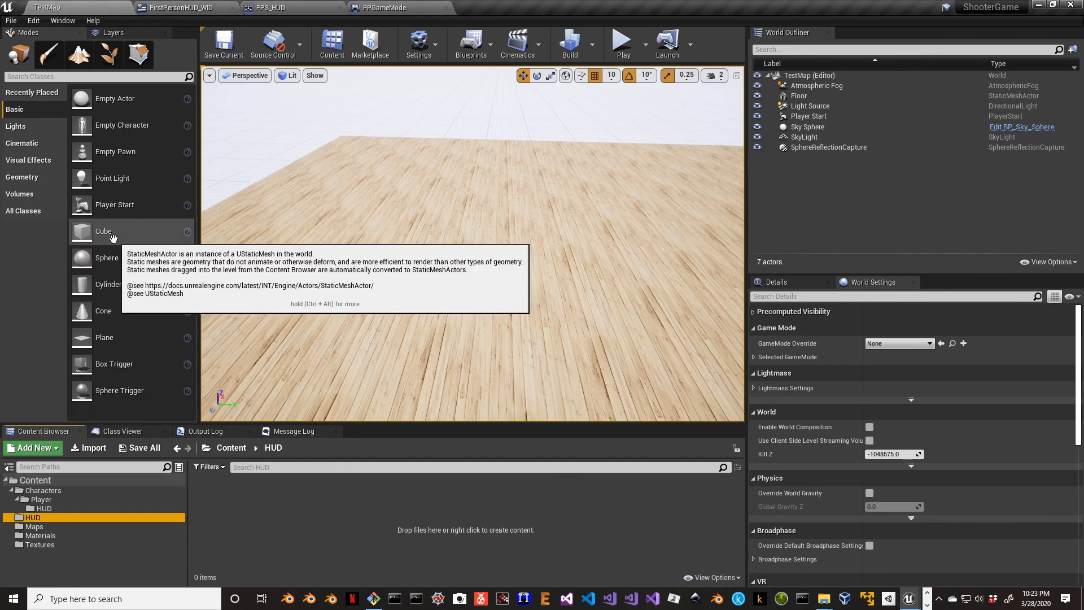
Move the FPS_HUD blueprint from Characters/Player/HUD into the HUD folder directly under Content
{"action": "left_click", "coordinate": [49, 509]}
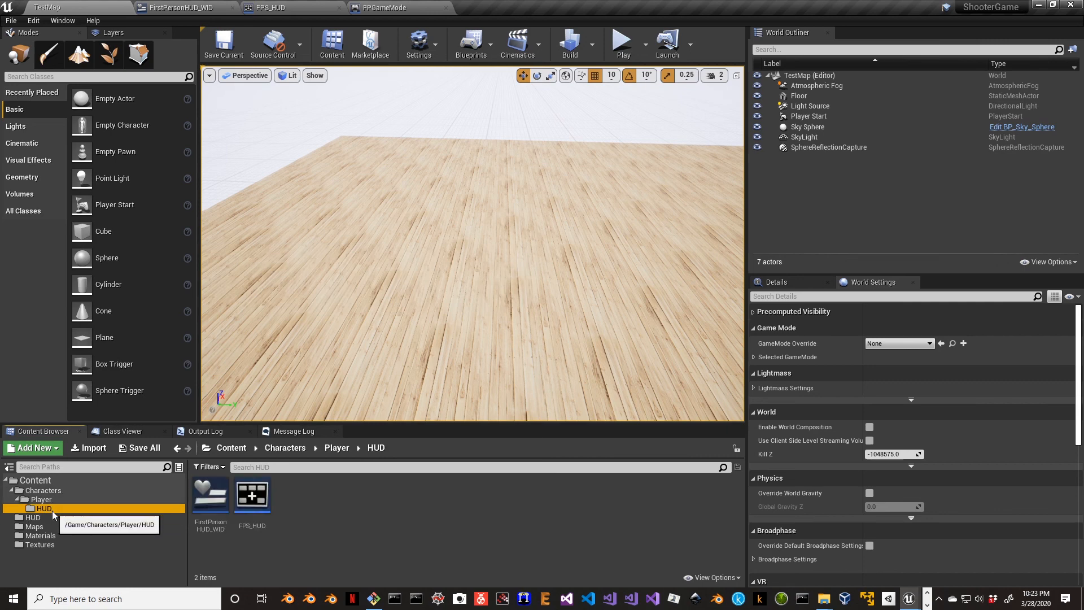
{"action": "left_click", "coordinate": [254, 499]}
{"action": "left_click_drag", "start_coordinate": [254, 499], "coordinate": [46, 516]}
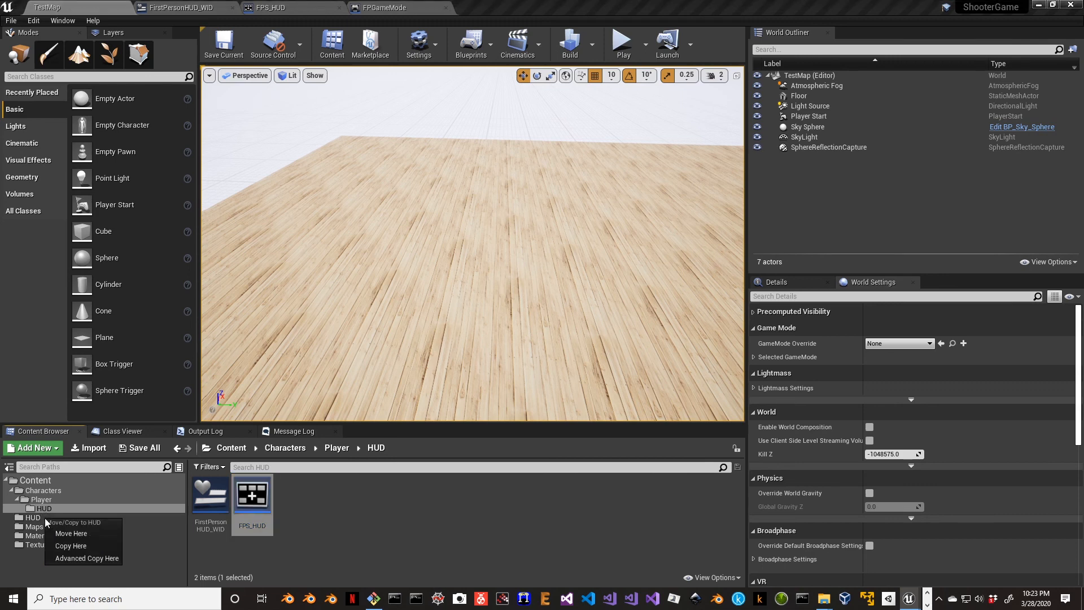
{"action": "left_click", "coordinate": [72, 528]}
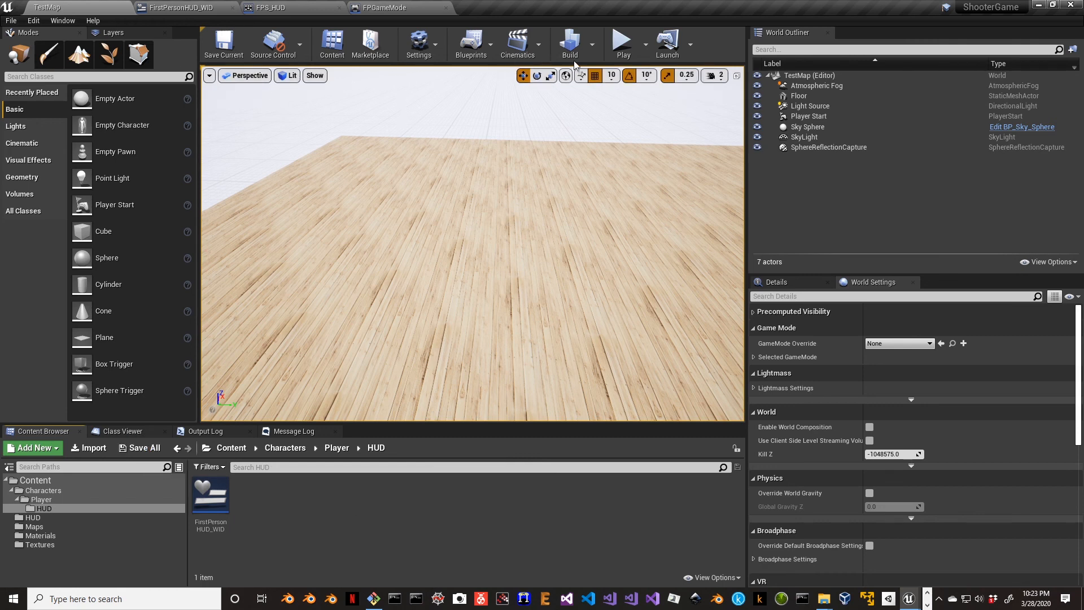
Play TestMap, look around and walk forward to check the crosshair HUD, and end the session
{"action": "left_click", "coordinate": [622, 43]}
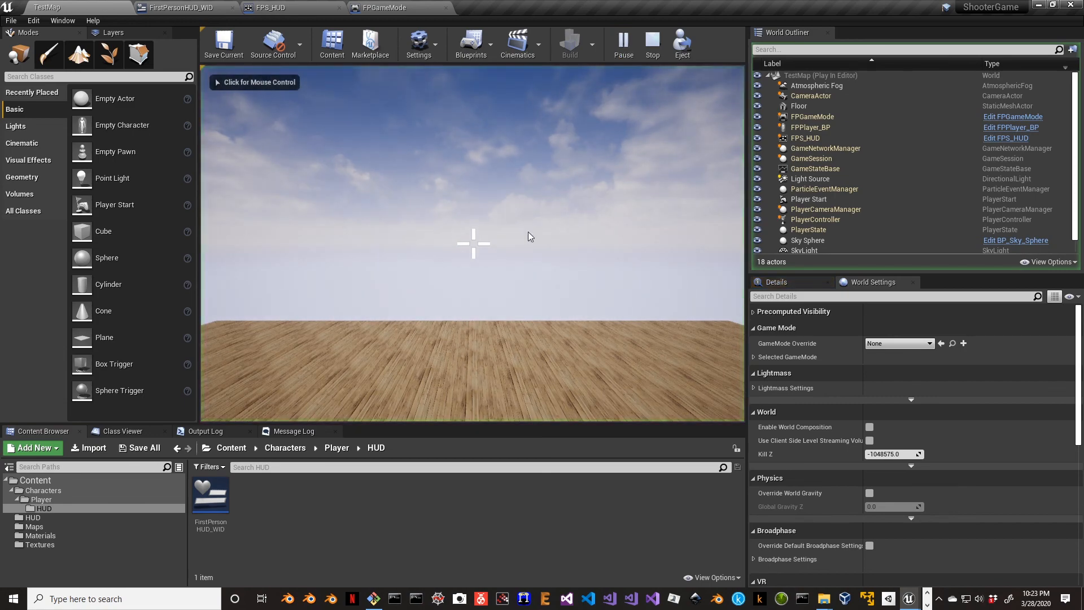
{"action": "left_click", "coordinate": [529, 227]}
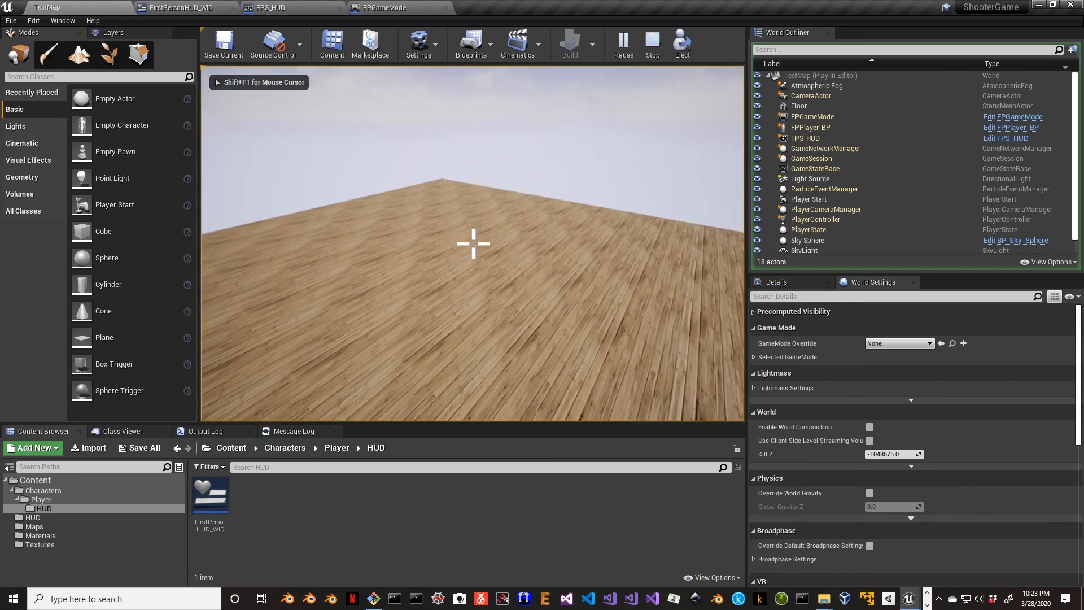
{"action": "key", "text": "w"}
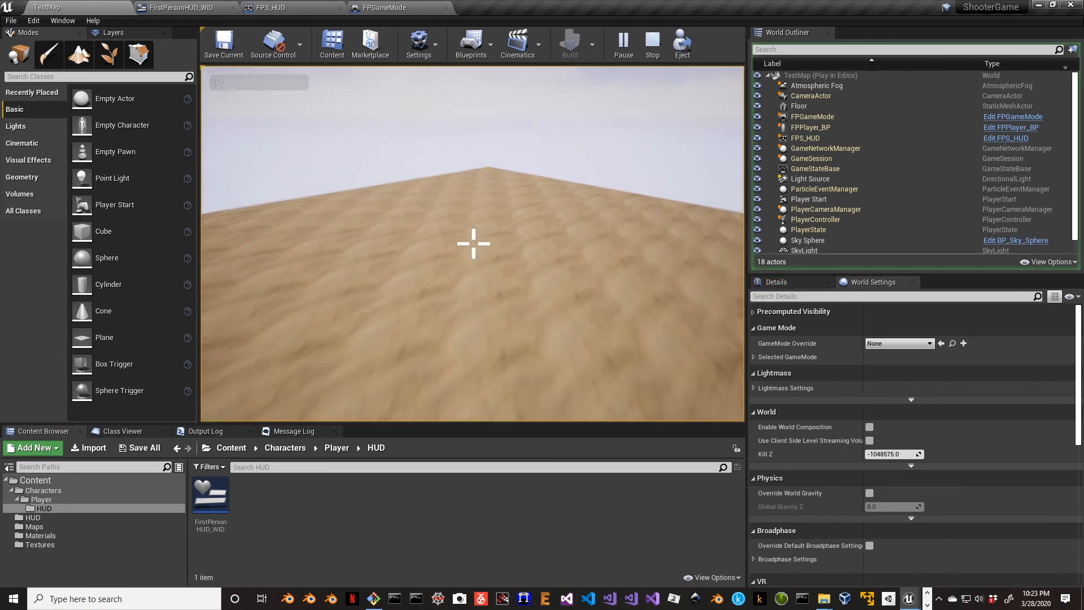
{"action": "key", "text": "w"}
{"action": "key", "text": "w"}
{"action": "key", "text": "w"}
{"action": "key", "text": "Escape"}
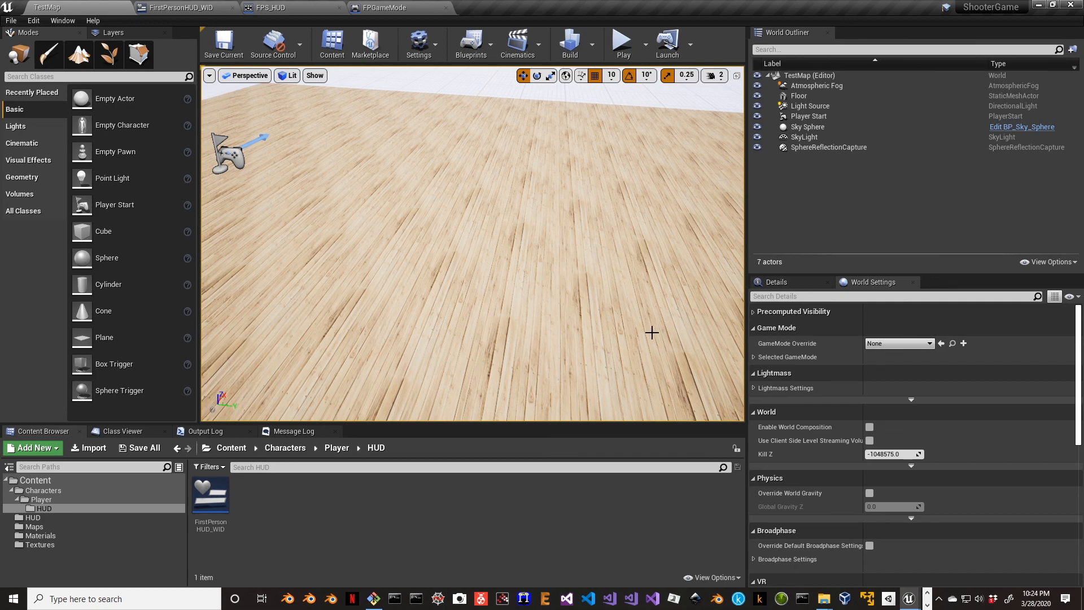
{"action": "mouse_move", "coordinate": [506, 234]}
{"action": "right_mouse_down"}
{"action": "mouse_move", "coordinate": [508, 245]}
{"action": "mouse_move", "coordinate": [528, 247]}
{"action": "mouse_move", "coordinate": [522, 222]}
{"action": "mouse_move", "coordinate": [506, 234]}
{"action": "right_mouse_up"}
{"action": "mouse_move", "coordinate": [486, 281]}
{"action": "right_mouse_down"}
{"action": "mouse_move", "coordinate": [477, 268]}
{"action": "mouse_move", "coordinate": [475, 294]}
{"action": "mouse_move", "coordinate": [503, 263]}
{"action": "mouse_move", "coordinate": [488, 275]}
{"action": "right_mouse_up"}
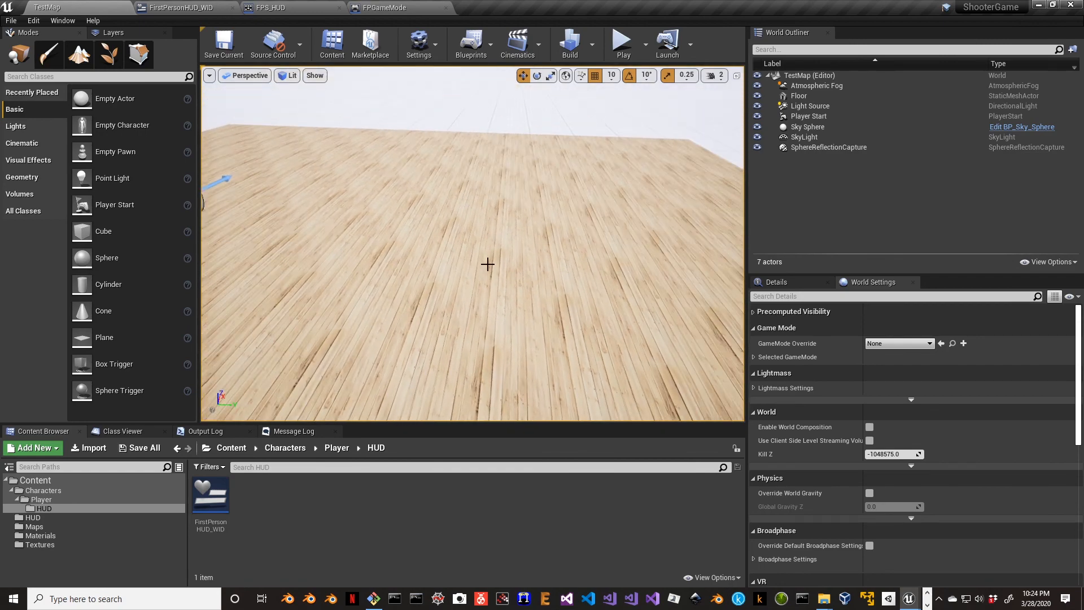